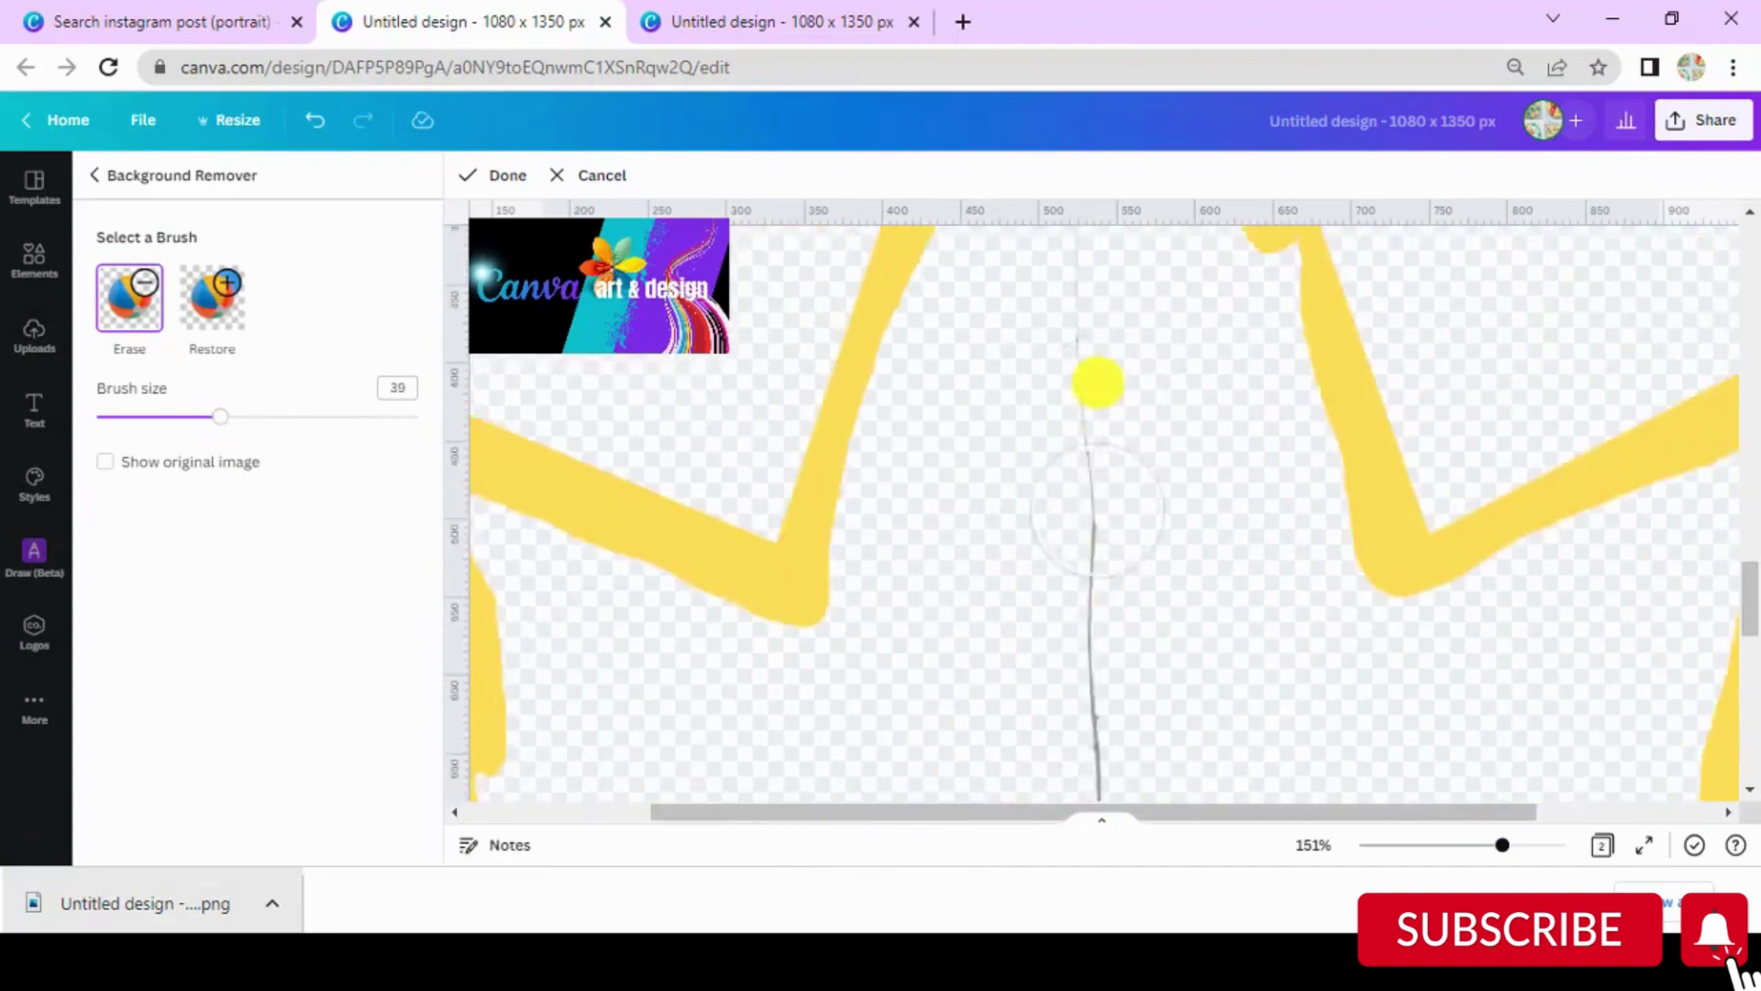
Step: Erase the leftover gray midrib line and vein tips inside the yellow leaf frame with the size 39 brush
{"action": "mouse_move", "coordinate": [1101, 587]}
{"action": "left_mouse_down"}
{"action": "mouse_move", "coordinate": [1108, 641]}
{"action": "mouse_move", "coordinate": [1124, 547]}
{"action": "mouse_move", "coordinate": [1099, 430]}
{"action": "left_mouse_up"}
{"action": "scroll", "coordinate": [1108, 641], "scroll_direction": "down", "scroll_amount": 5}
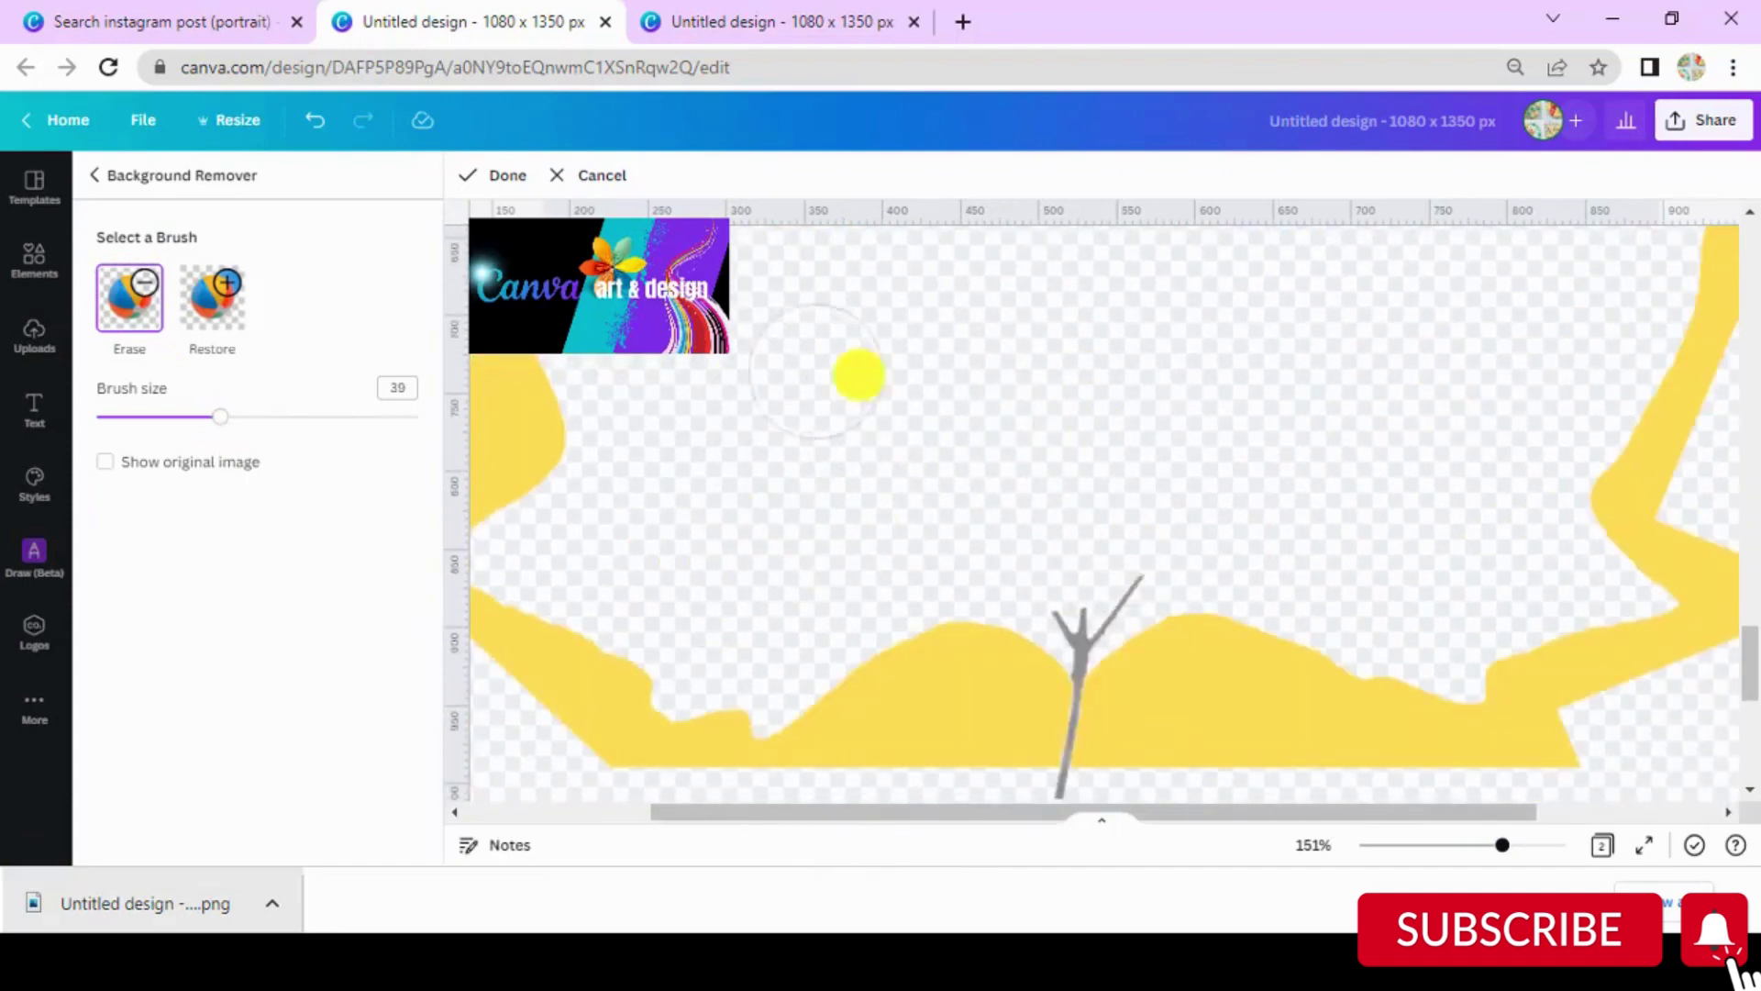
{"action": "scroll", "coordinate": [1523, 496], "scroll_direction": "up", "scroll_amount": 5}
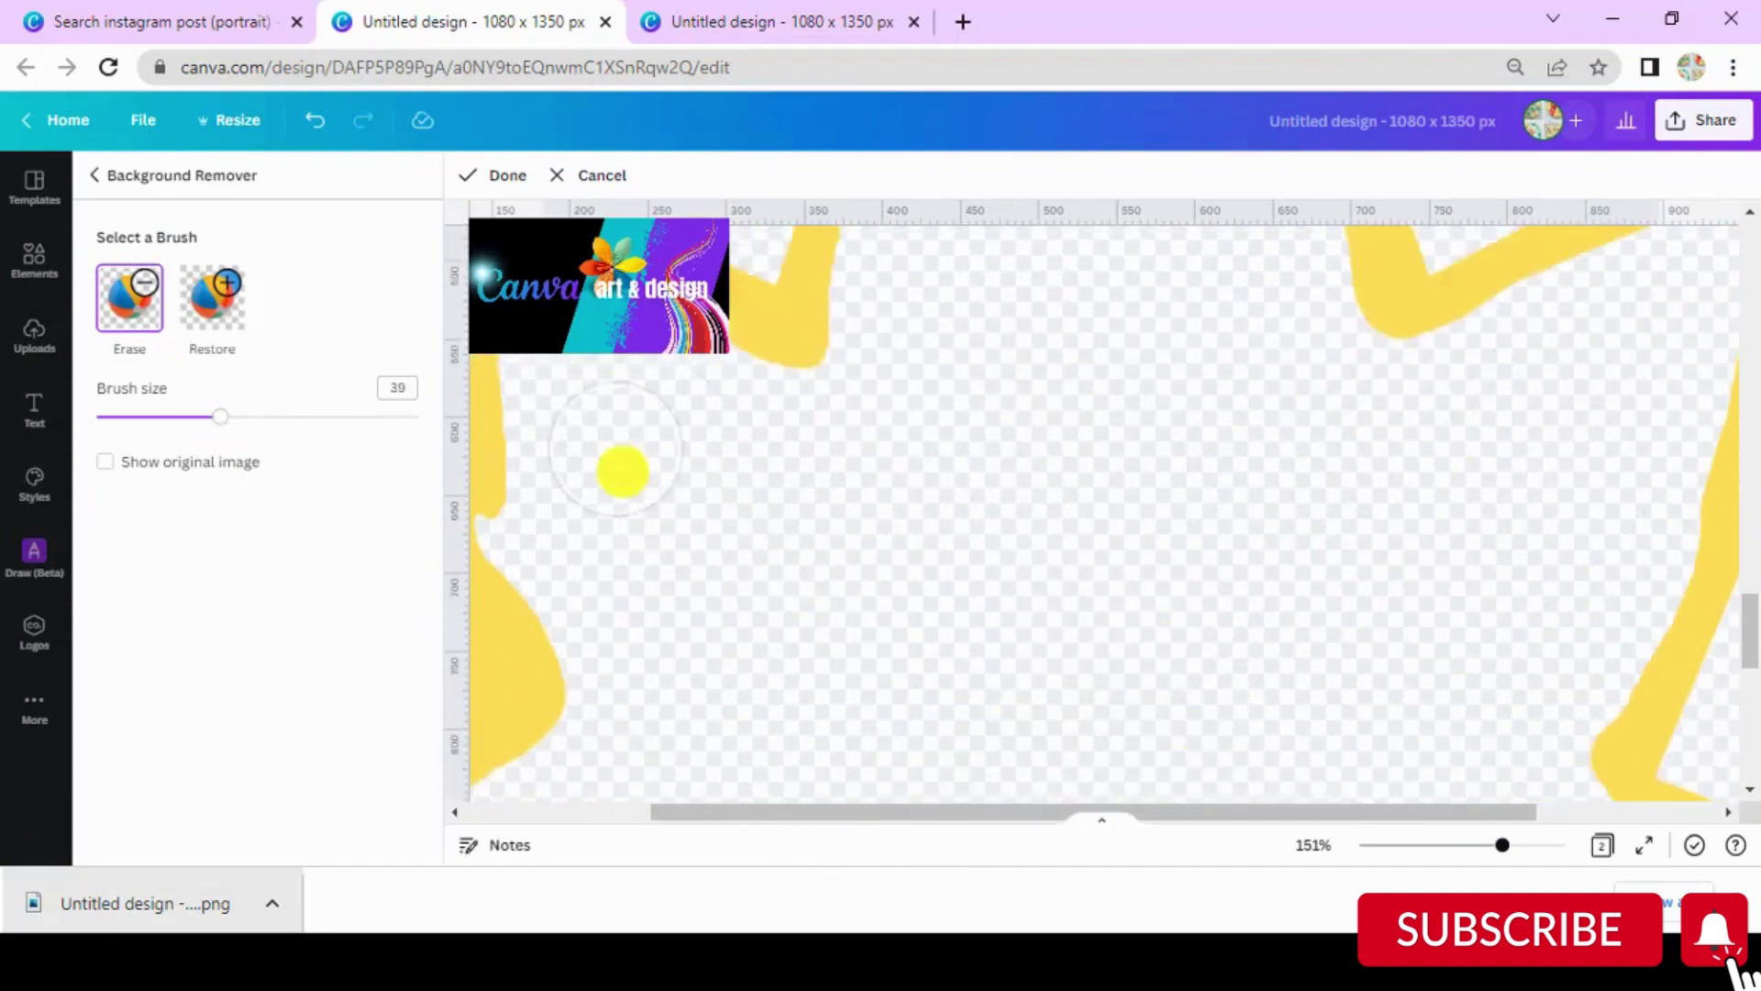
{"action": "scroll", "coordinate": [1009, 523], "scroll_direction": "up", "scroll_amount": 8}
{"action": "scroll", "coordinate": [1055, 495], "scroll_direction": "up", "scroll_amount": 2}
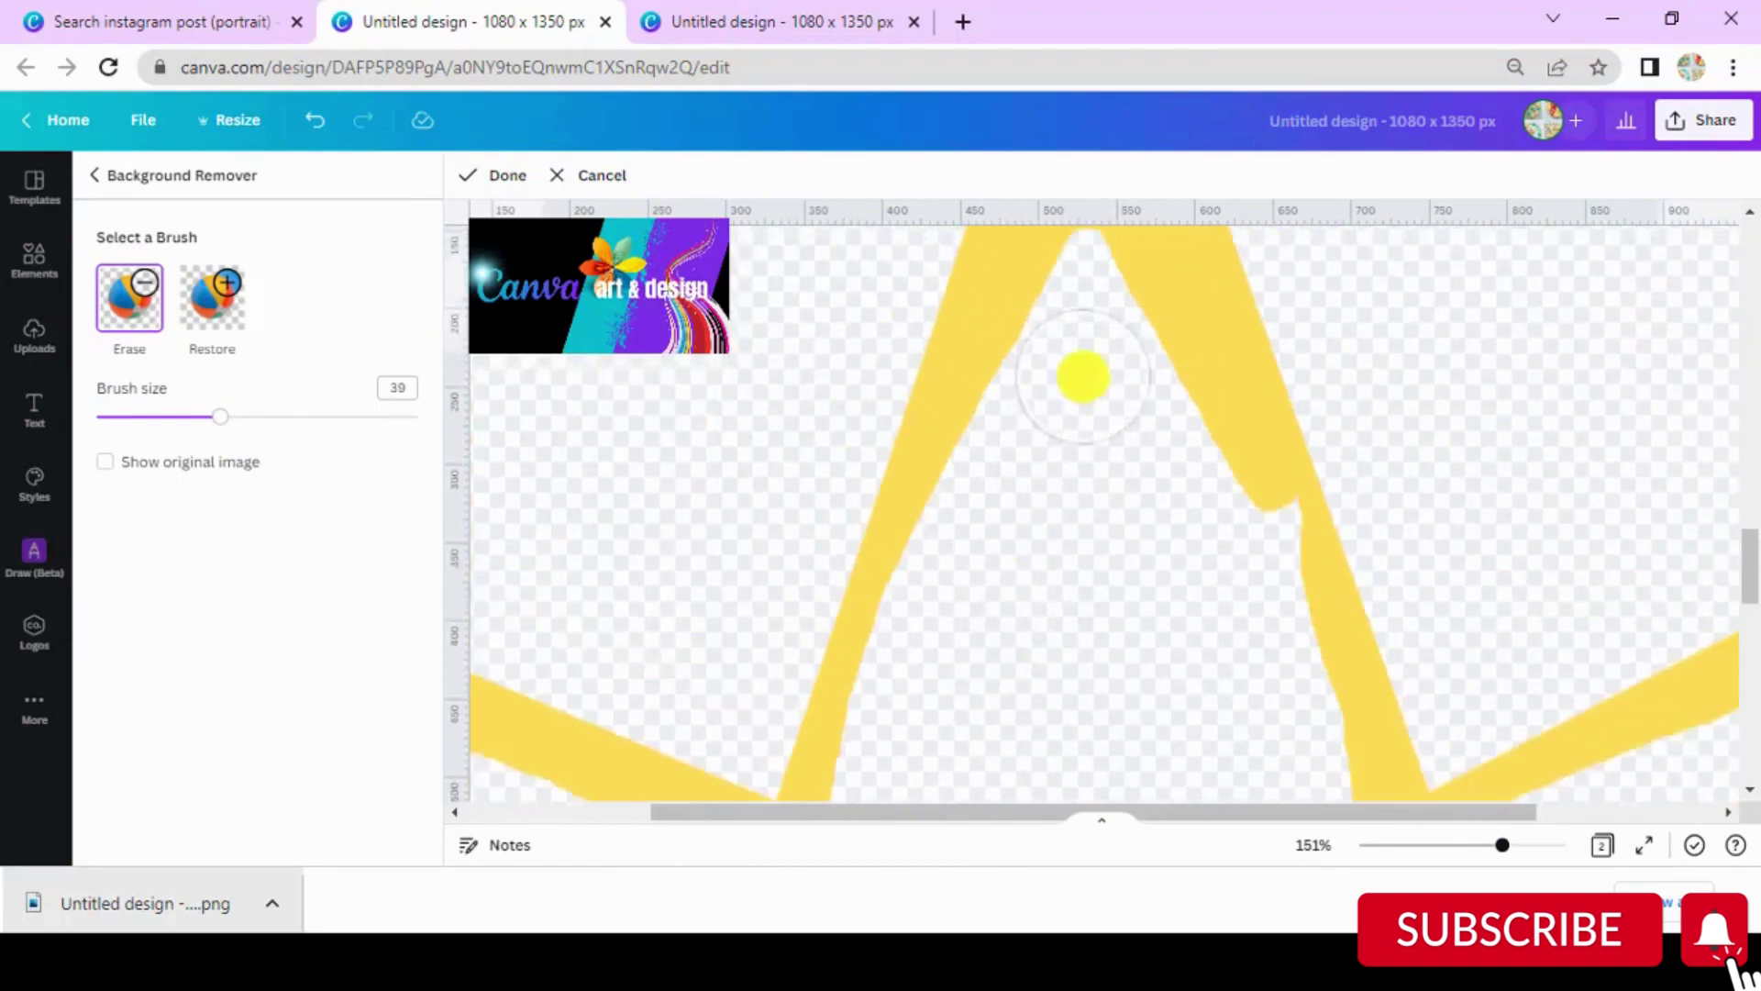
{"action": "scroll", "coordinate": [1082, 514], "scroll_direction": "down", "scroll_amount": 12}
{"action": "left_click", "coordinate": [1106, 326]}
Step: Set the eraser brush size to 4, then finish erasing and apply the background removal edits
{"action": "left_click", "coordinate": [106, 417]}
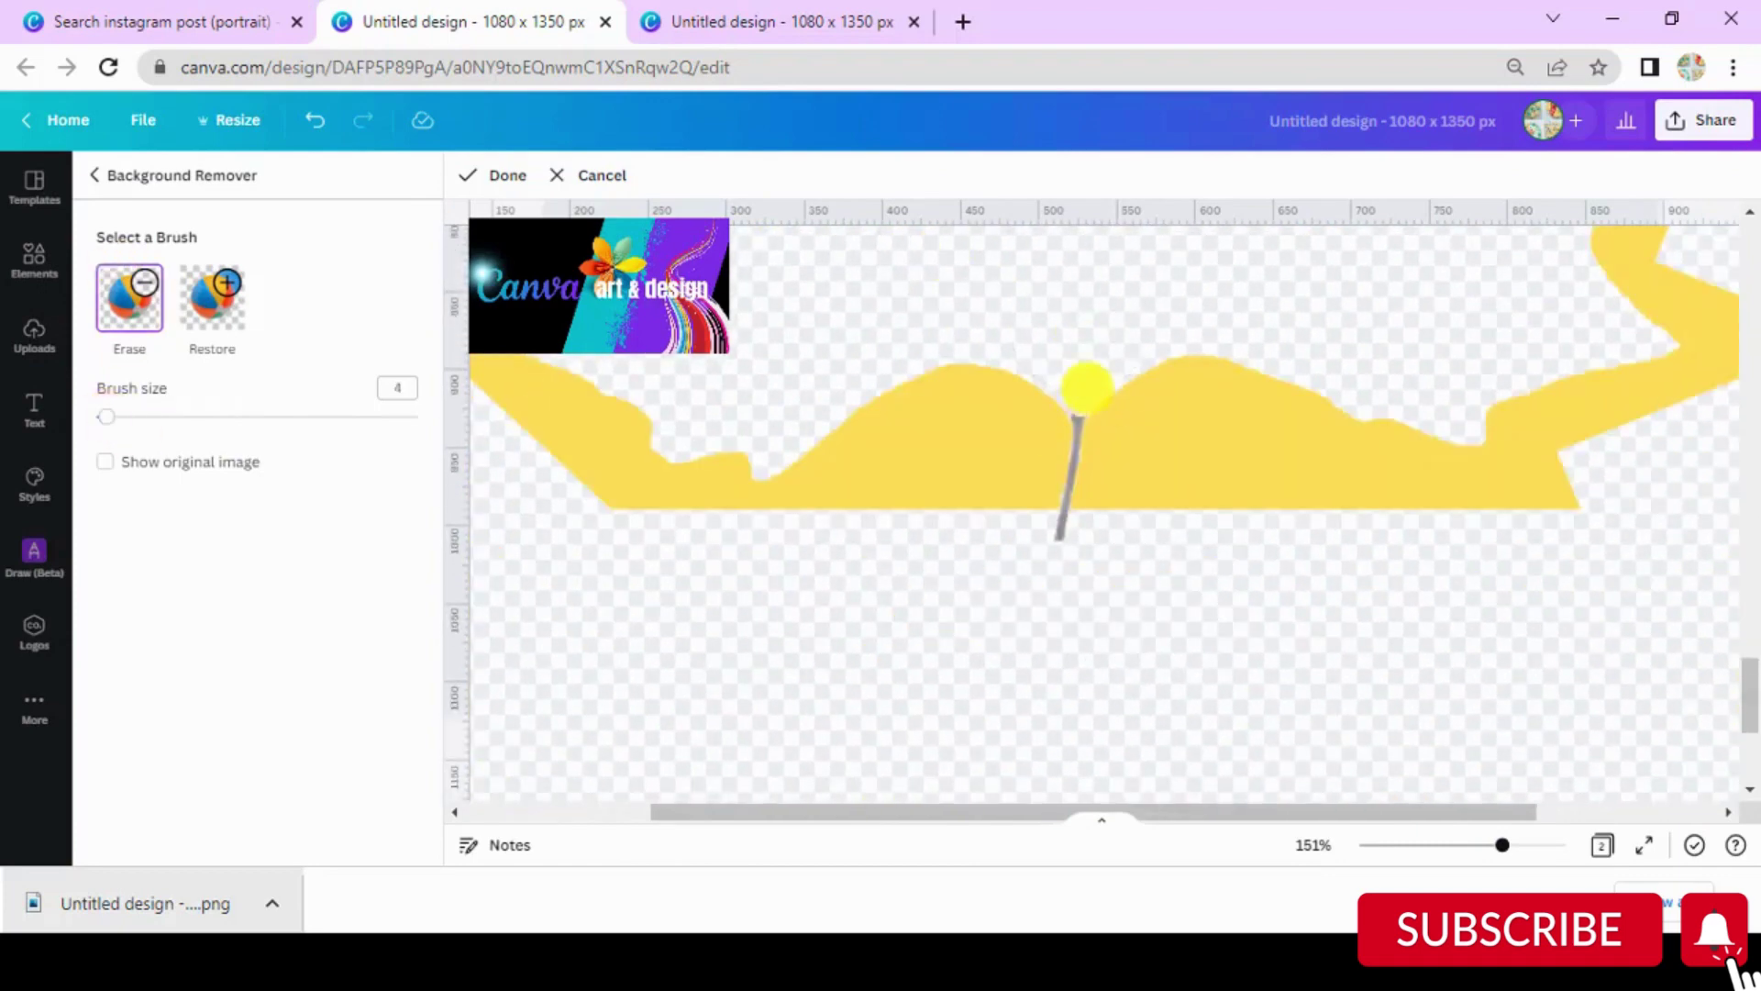
{"action": "left_click", "coordinate": [494, 176]}
{"action": "scroll", "coordinate": [1082, 487], "scroll_direction": "up", "scroll_amount": 15}
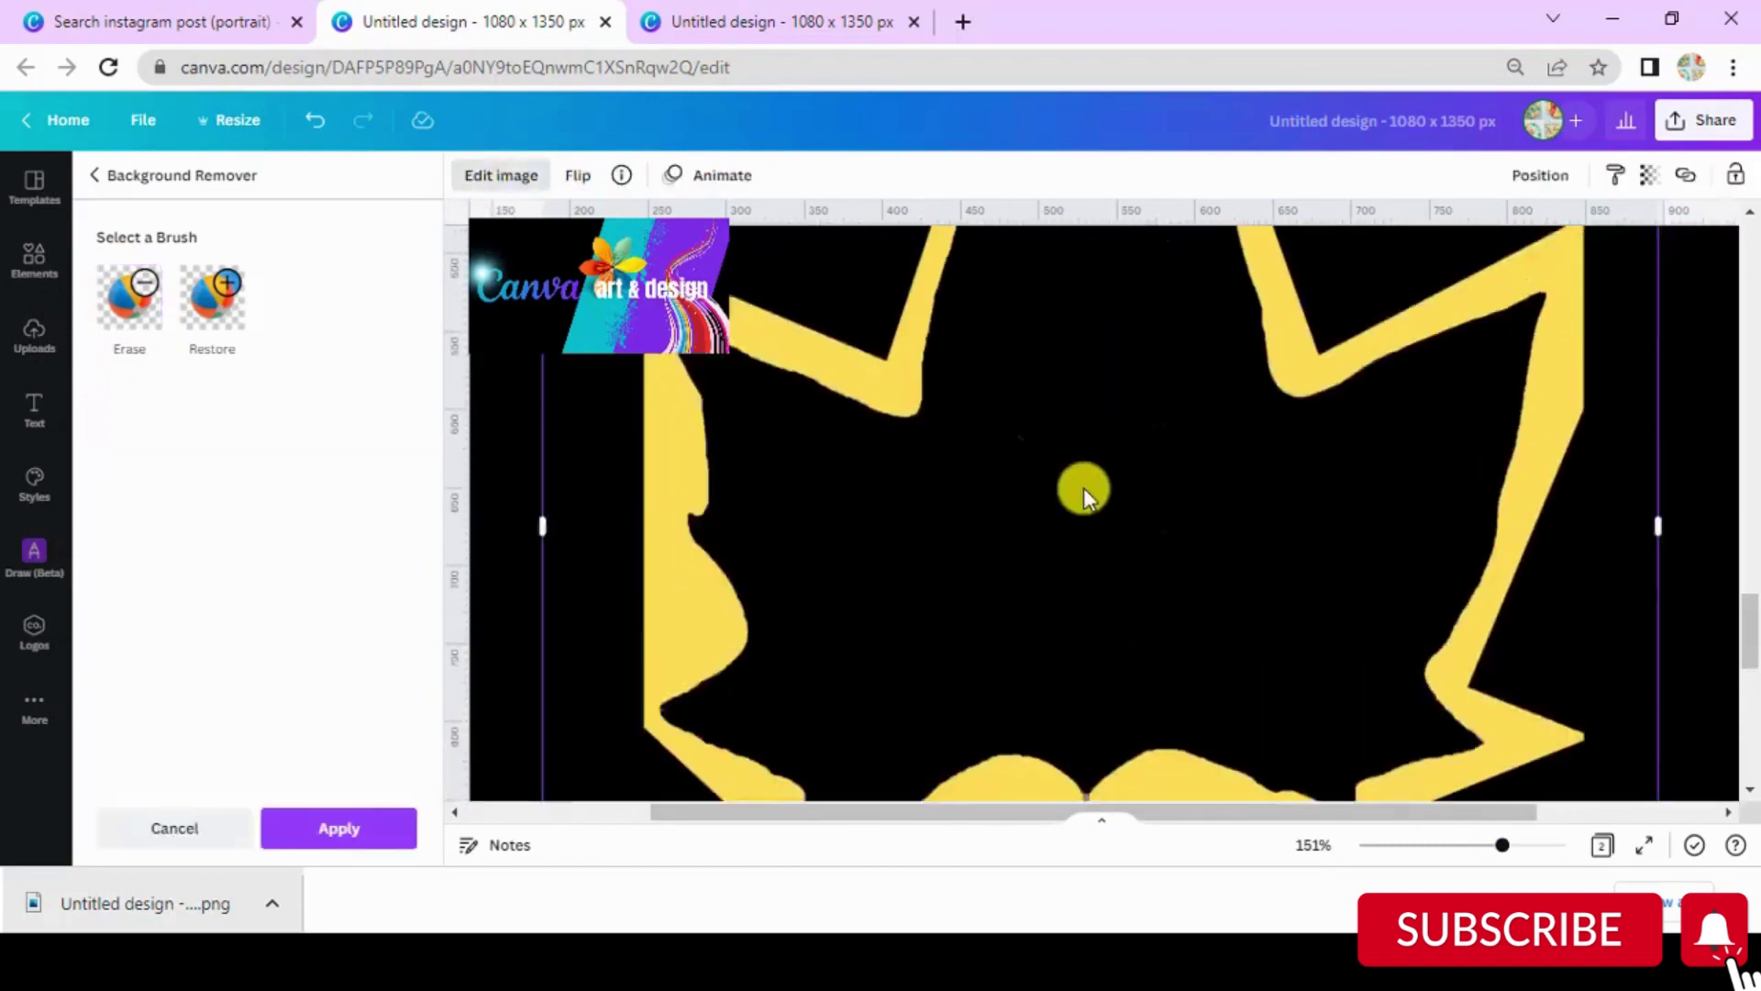
{"action": "left_click", "coordinate": [359, 834]}
Step: Enlarge the yellow leaf frame image from opposite corners until it spans the full width of page 2
{"action": "left_click", "coordinate": [1412, 844]}
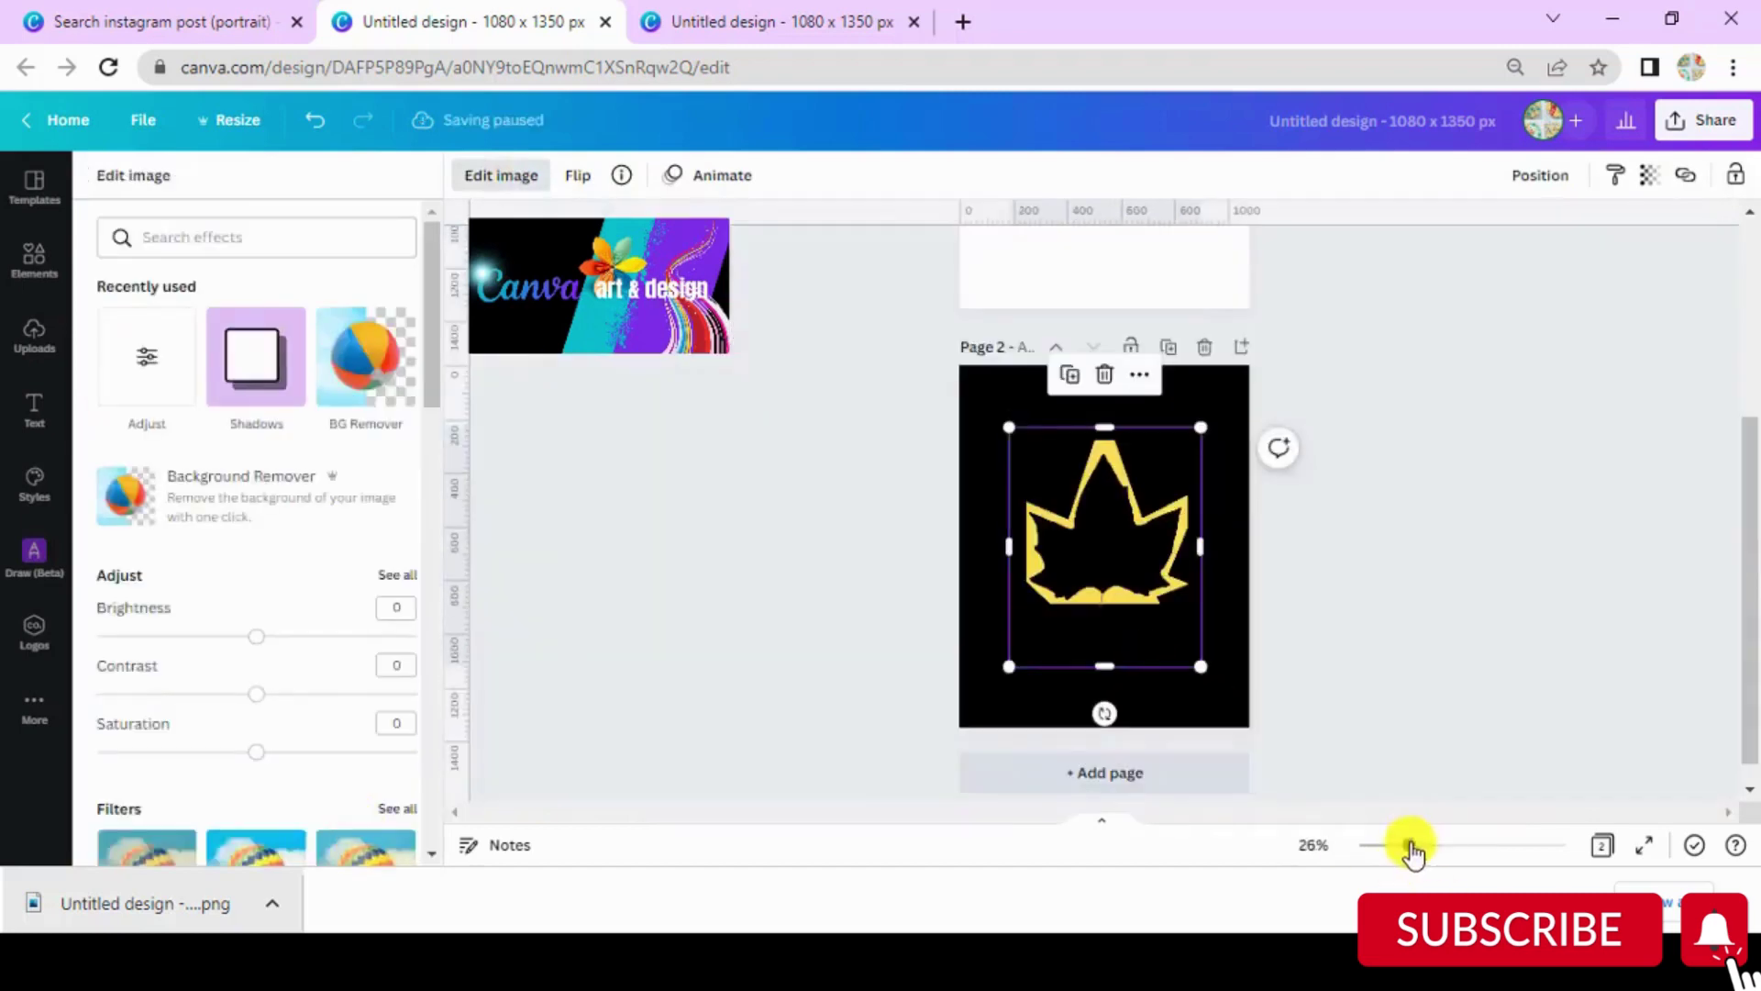
{"action": "left_click_drag", "start_coordinate": [1412, 845], "coordinate": [1443, 845]}
{"action": "left_click_drag", "start_coordinate": [923, 379], "coordinate": [830, 229]}
{"action": "left_click_drag", "start_coordinate": [1286, 622], "coordinate": [1379, 696]}
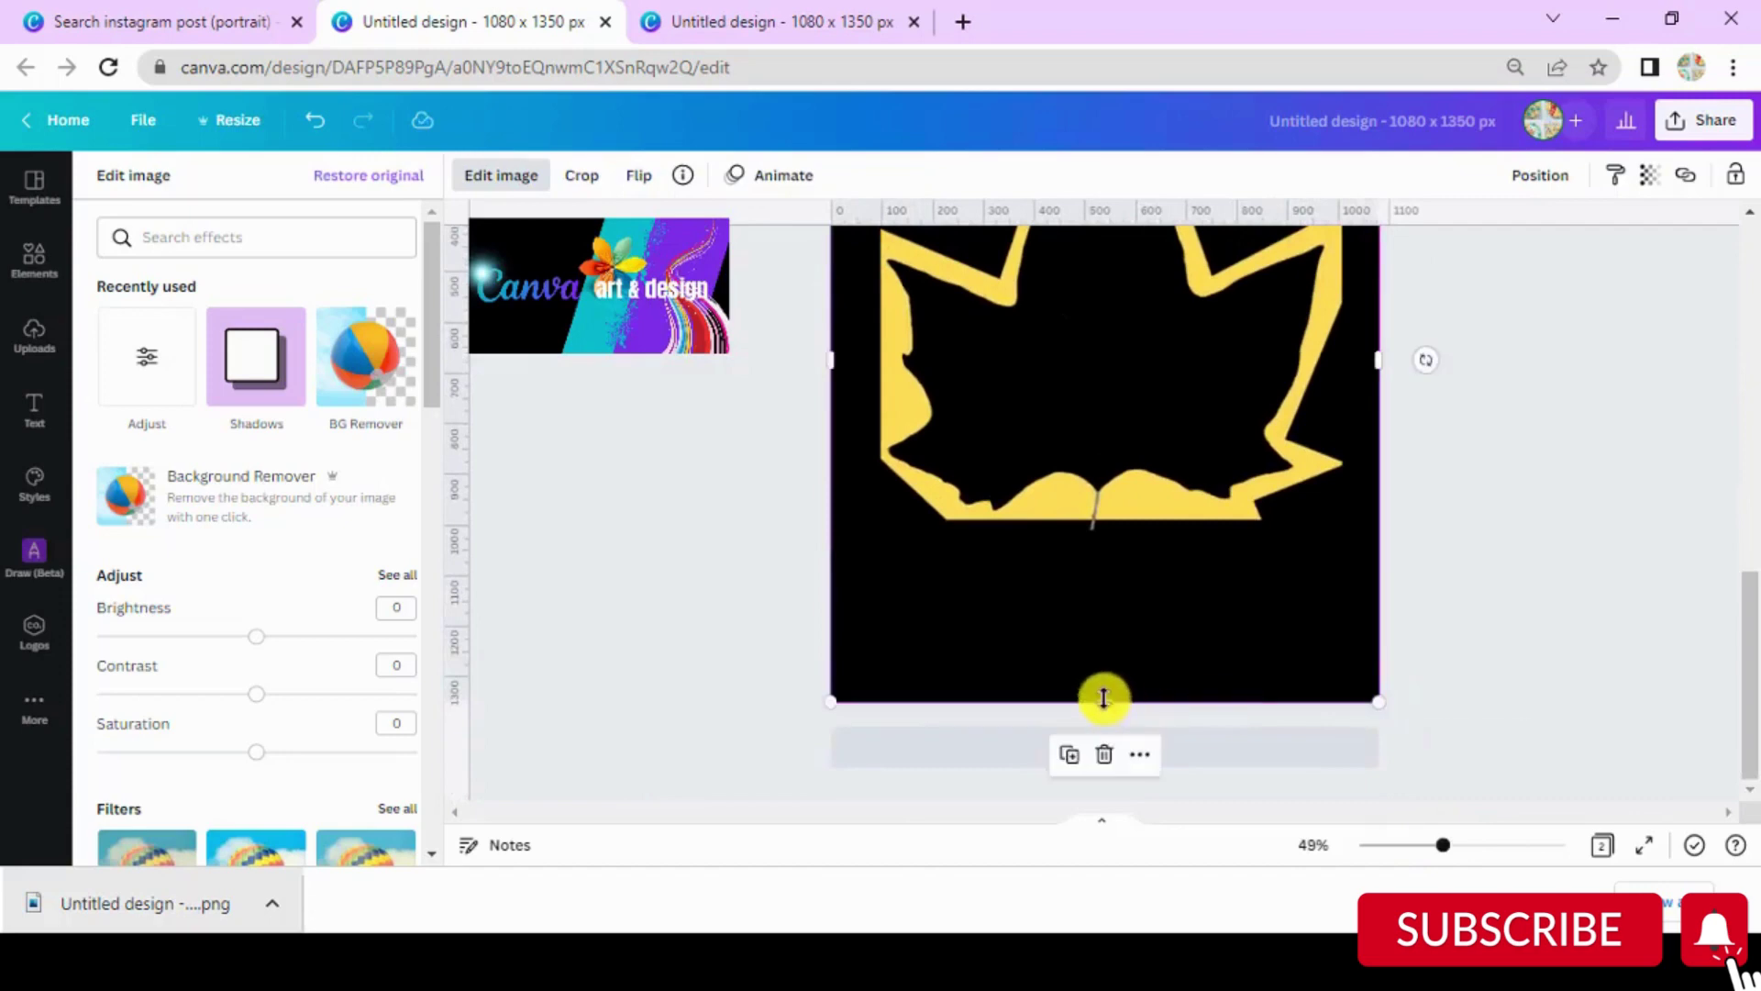
Step: Crop the empty margins on all four sides of the yellow leaf frame image close to its outline
{"action": "left_click_drag", "start_coordinate": [1104, 697], "coordinate": [1118, 534]}
{"action": "left_click_drag", "start_coordinate": [832, 279], "coordinate": [869, 310]}
{"action": "scroll", "coordinate": [1356, 482], "scroll_direction": "up", "scroll_amount": 3}
{"action": "scroll", "coordinate": [1356, 480], "scroll_direction": "up", "scroll_amount": 1}
{"action": "left_click_drag", "start_coordinate": [1376, 664], "coordinate": [1344, 661]}
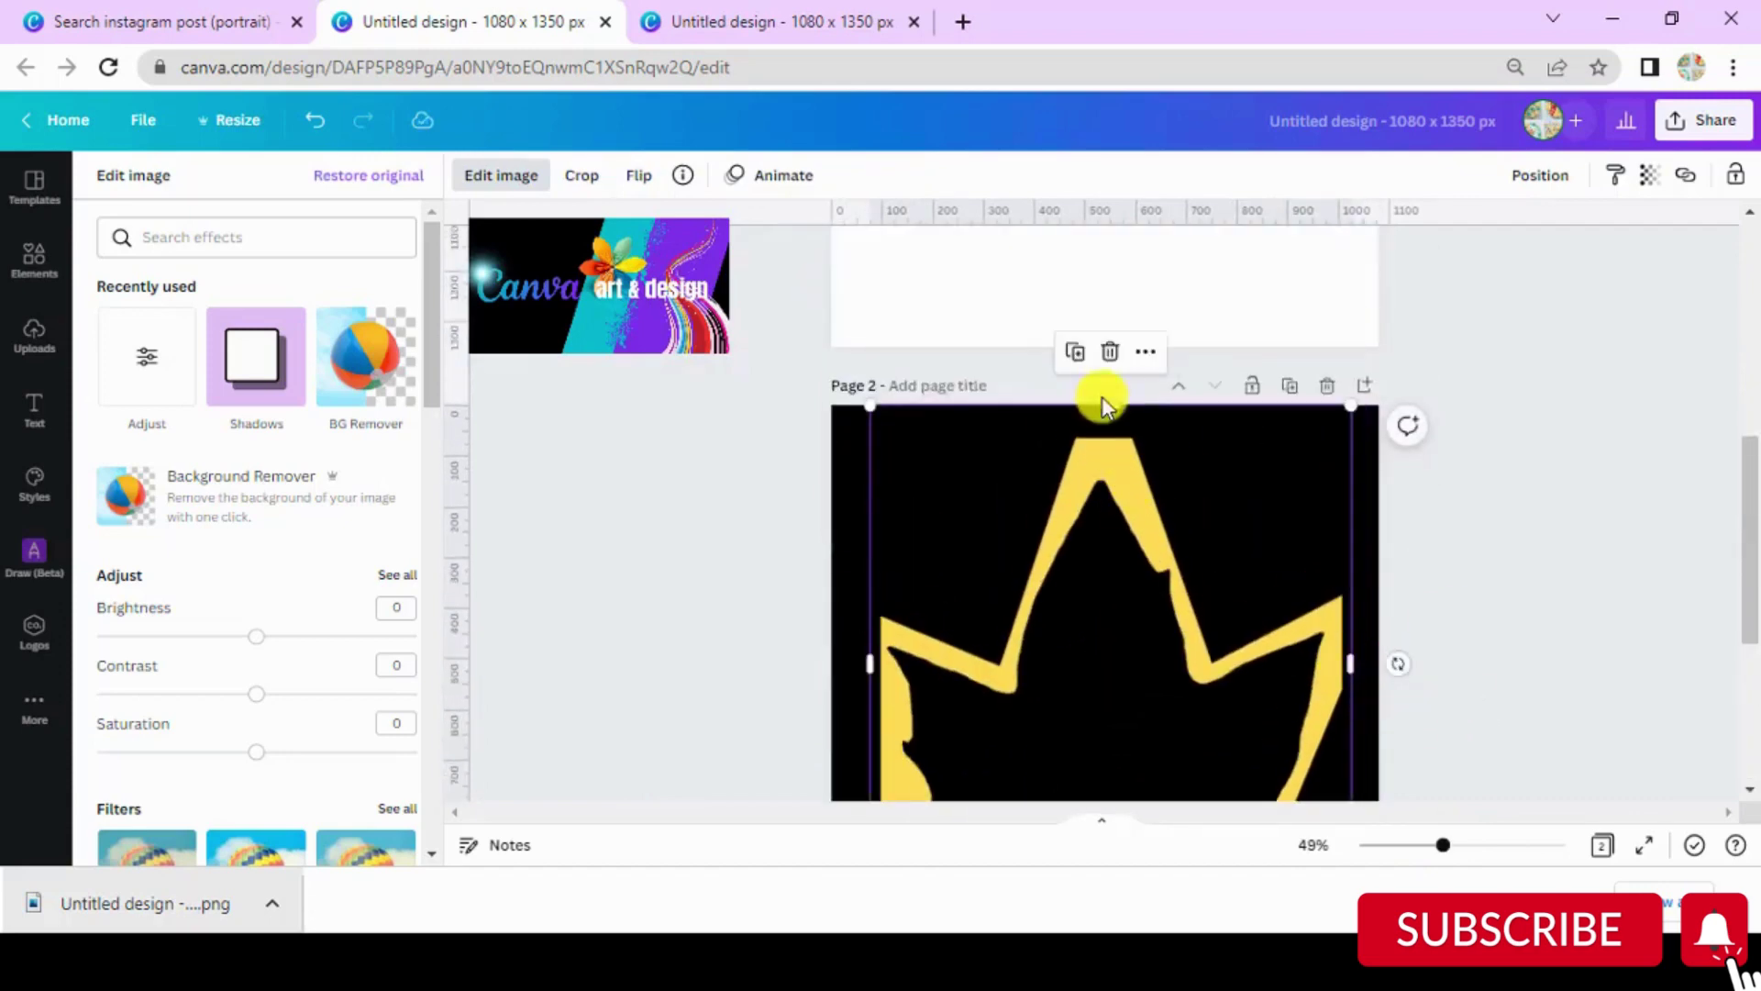
{"action": "left_click_drag", "start_coordinate": [1105, 404], "coordinate": [1106, 425]}
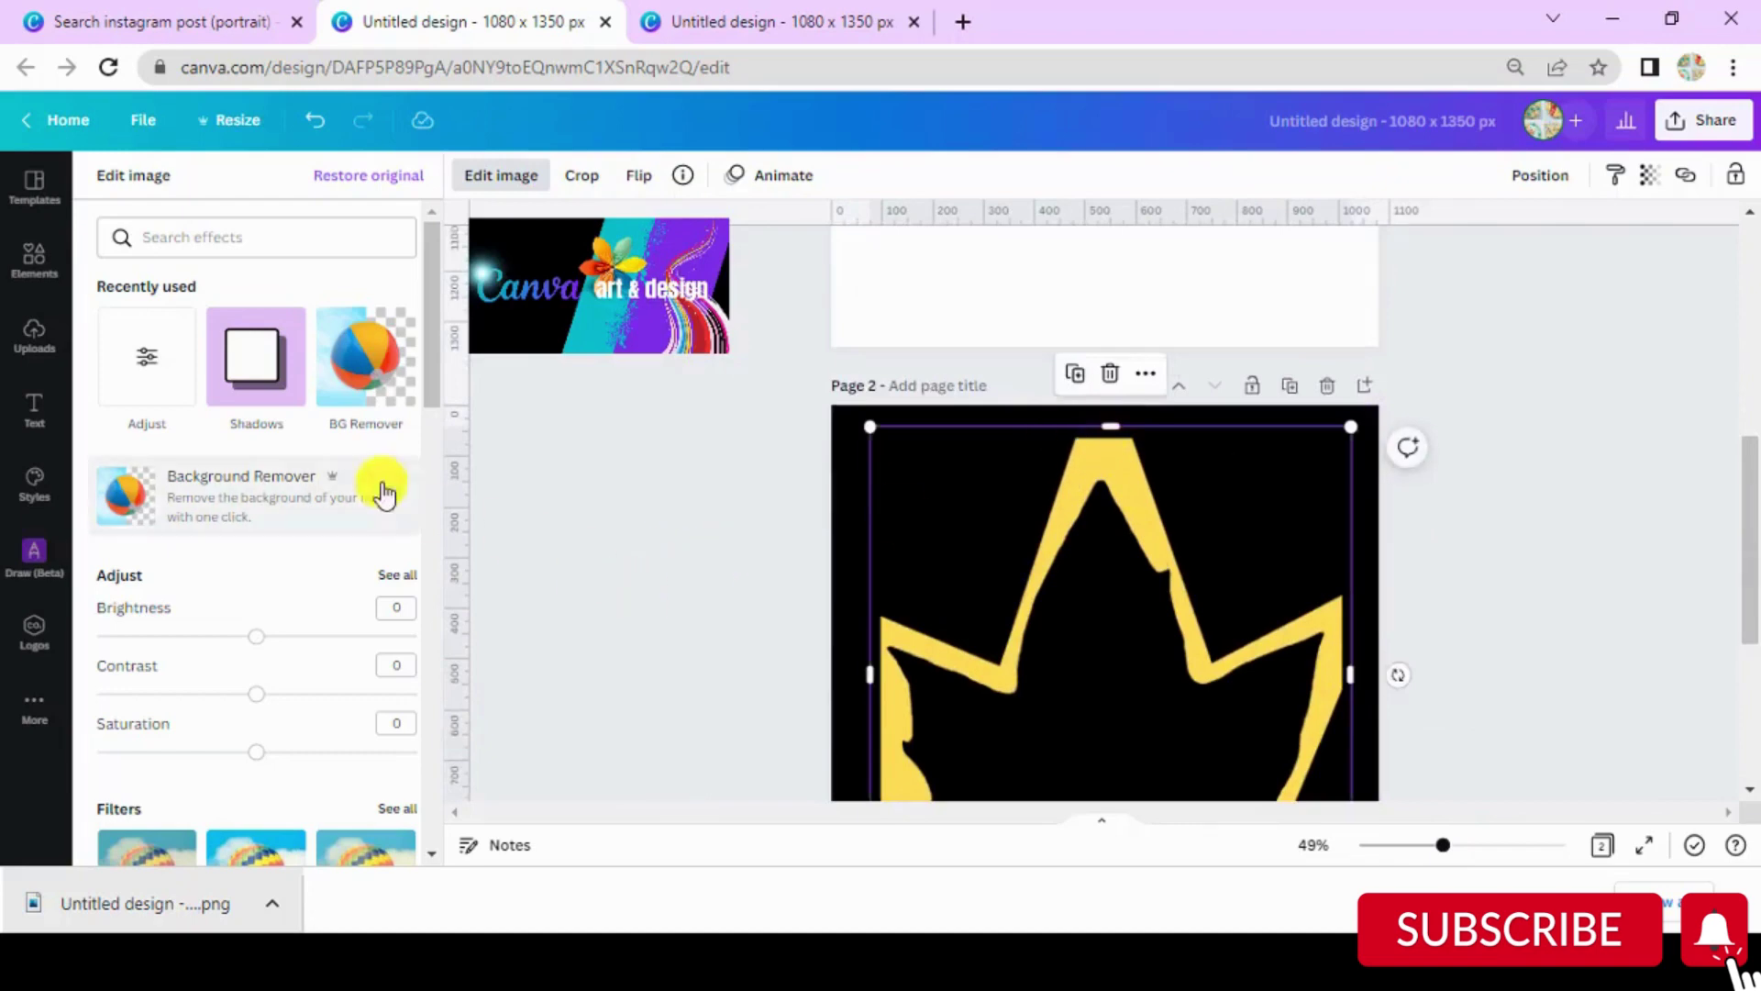
Step: Add the recently used photo of the couple facing each other to page 2
{"action": "left_click", "coordinate": [605, 475]}
{"action": "left_click", "coordinate": [39, 257]}
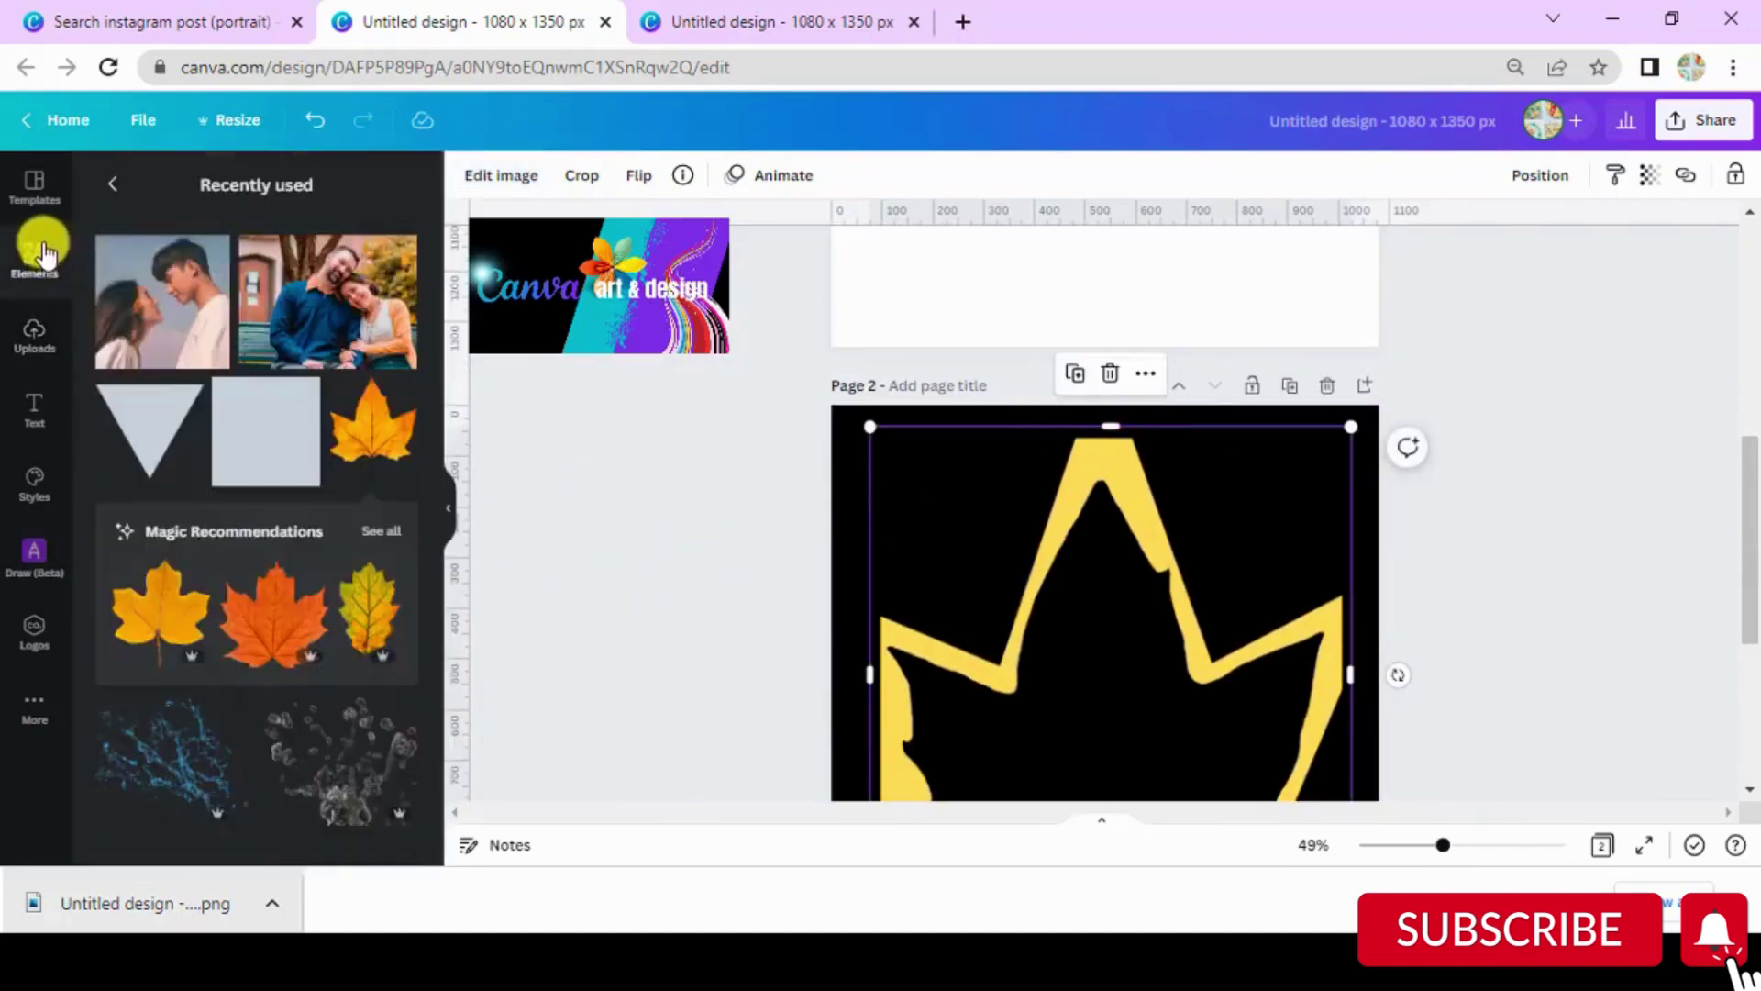
{"action": "left_click", "coordinate": [217, 257]}
{"action": "left_click", "coordinate": [158, 293]}
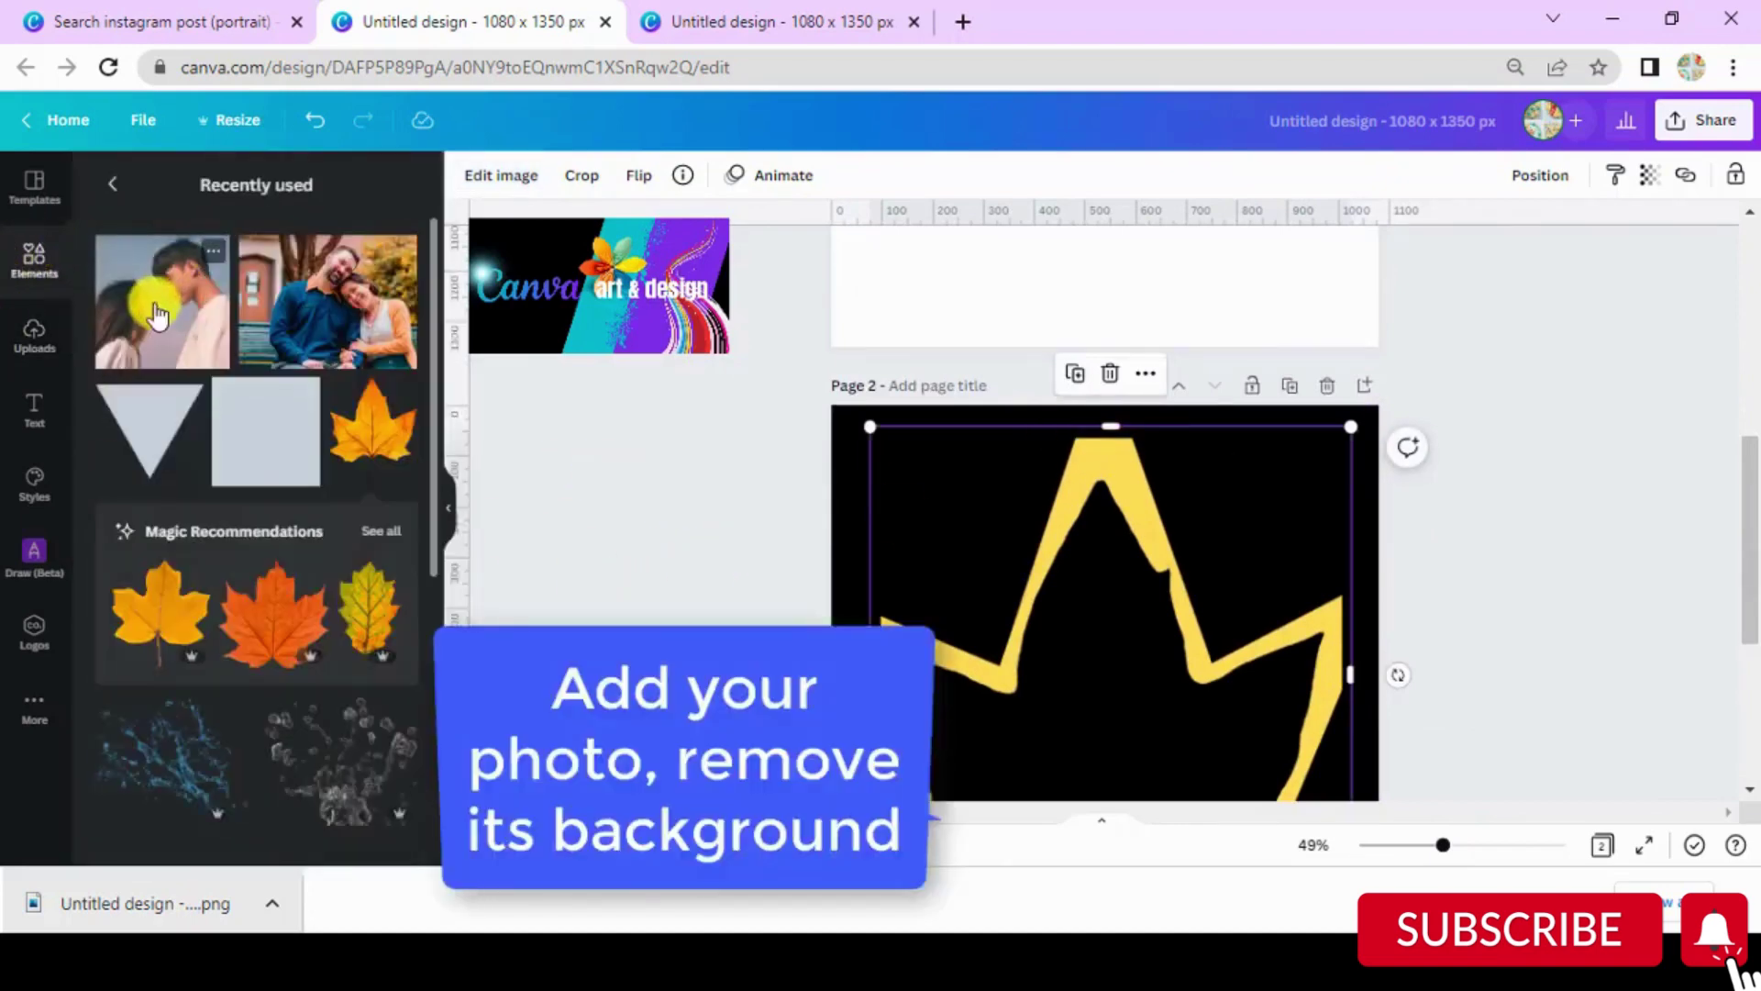
{"action": "left_click", "coordinate": [152, 309]}
{"action": "scroll", "coordinate": [1053, 514], "scroll_direction": "down", "scroll_amount": 2}
Step: Remove the background of the couple photo and apply the result
{"action": "left_click", "coordinate": [500, 174]}
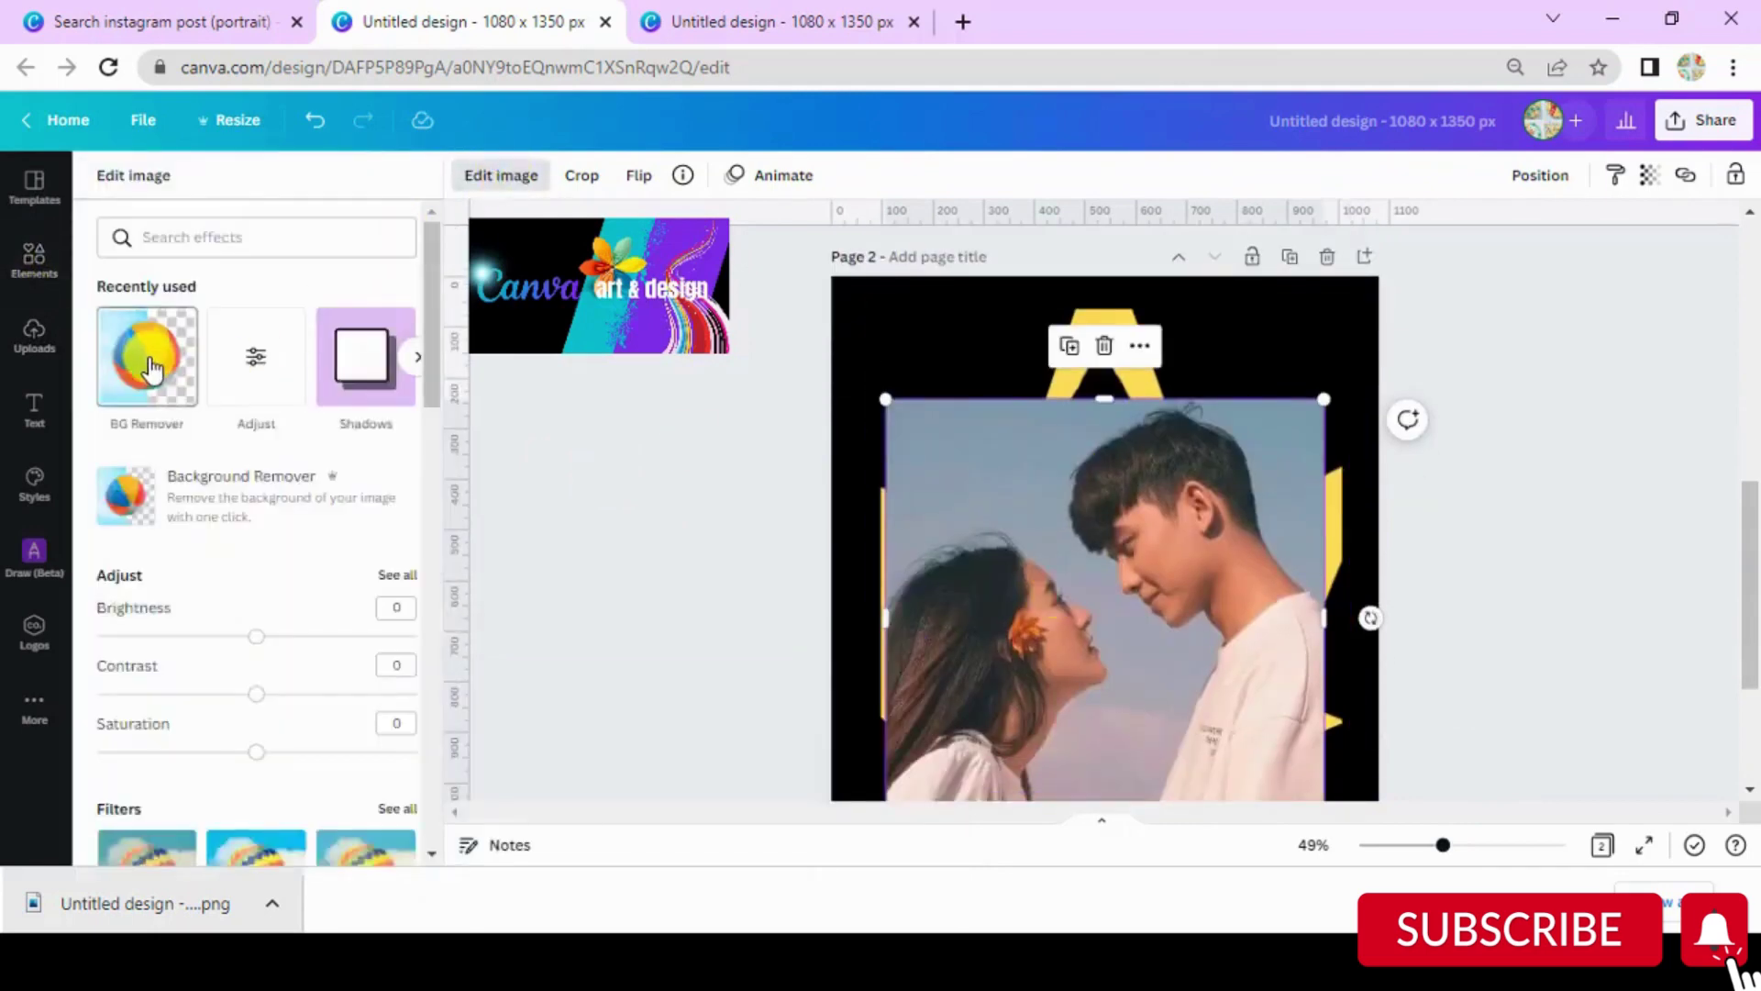
{"action": "left_click", "coordinate": [146, 356]}
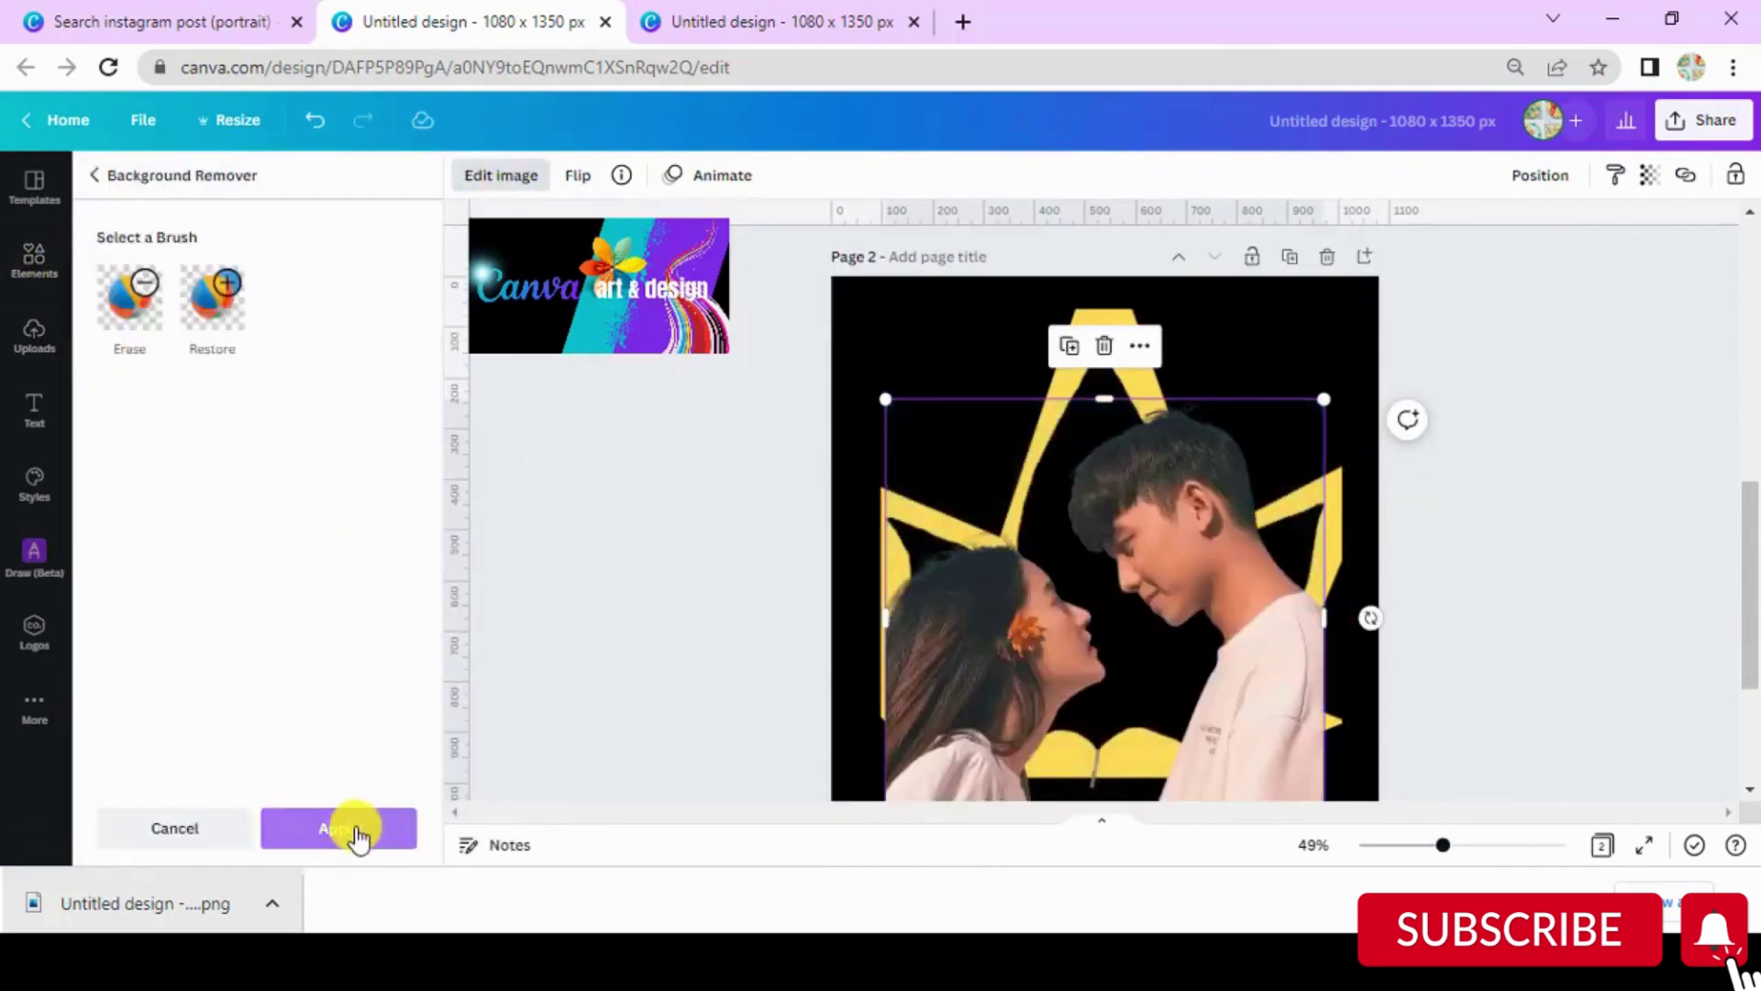
{"action": "left_click", "coordinate": [354, 830]}
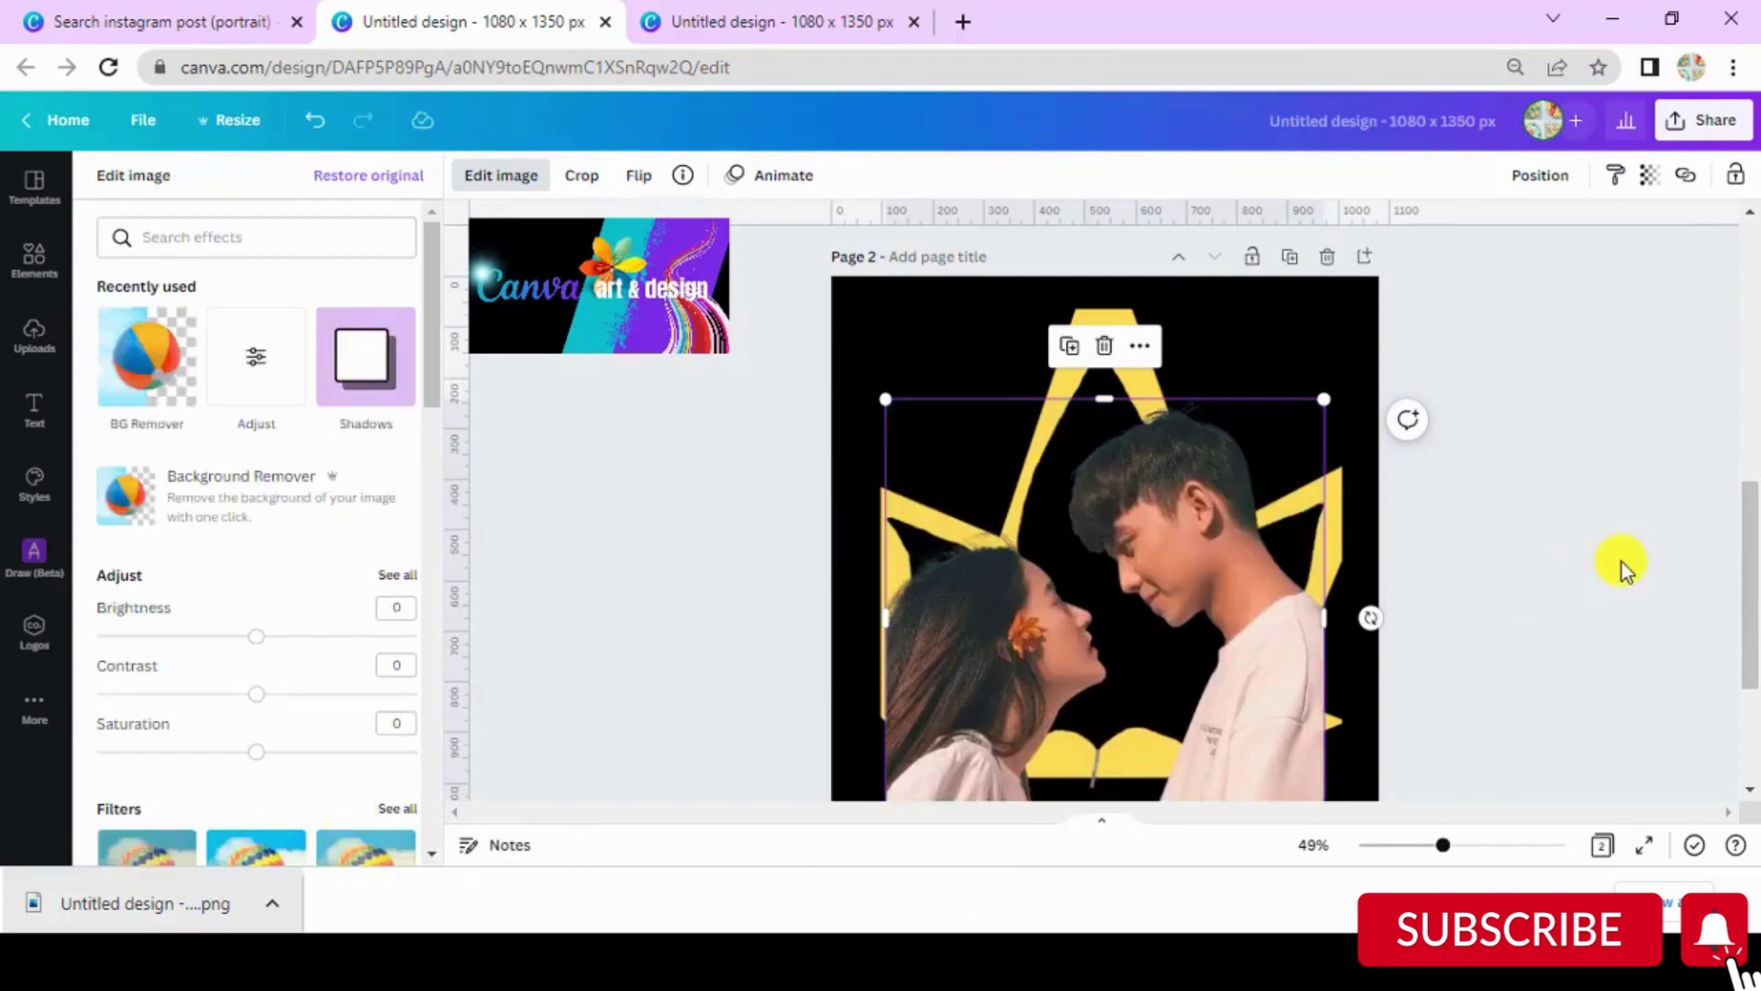
Step: Nudge the couple cutout slightly and send it to the back, behind the yellow leaf frame
{"action": "left_click_drag", "start_coordinate": [1240, 548], "coordinate": [1242, 543]}
{"action": "right_click", "coordinate": [1238, 543]}
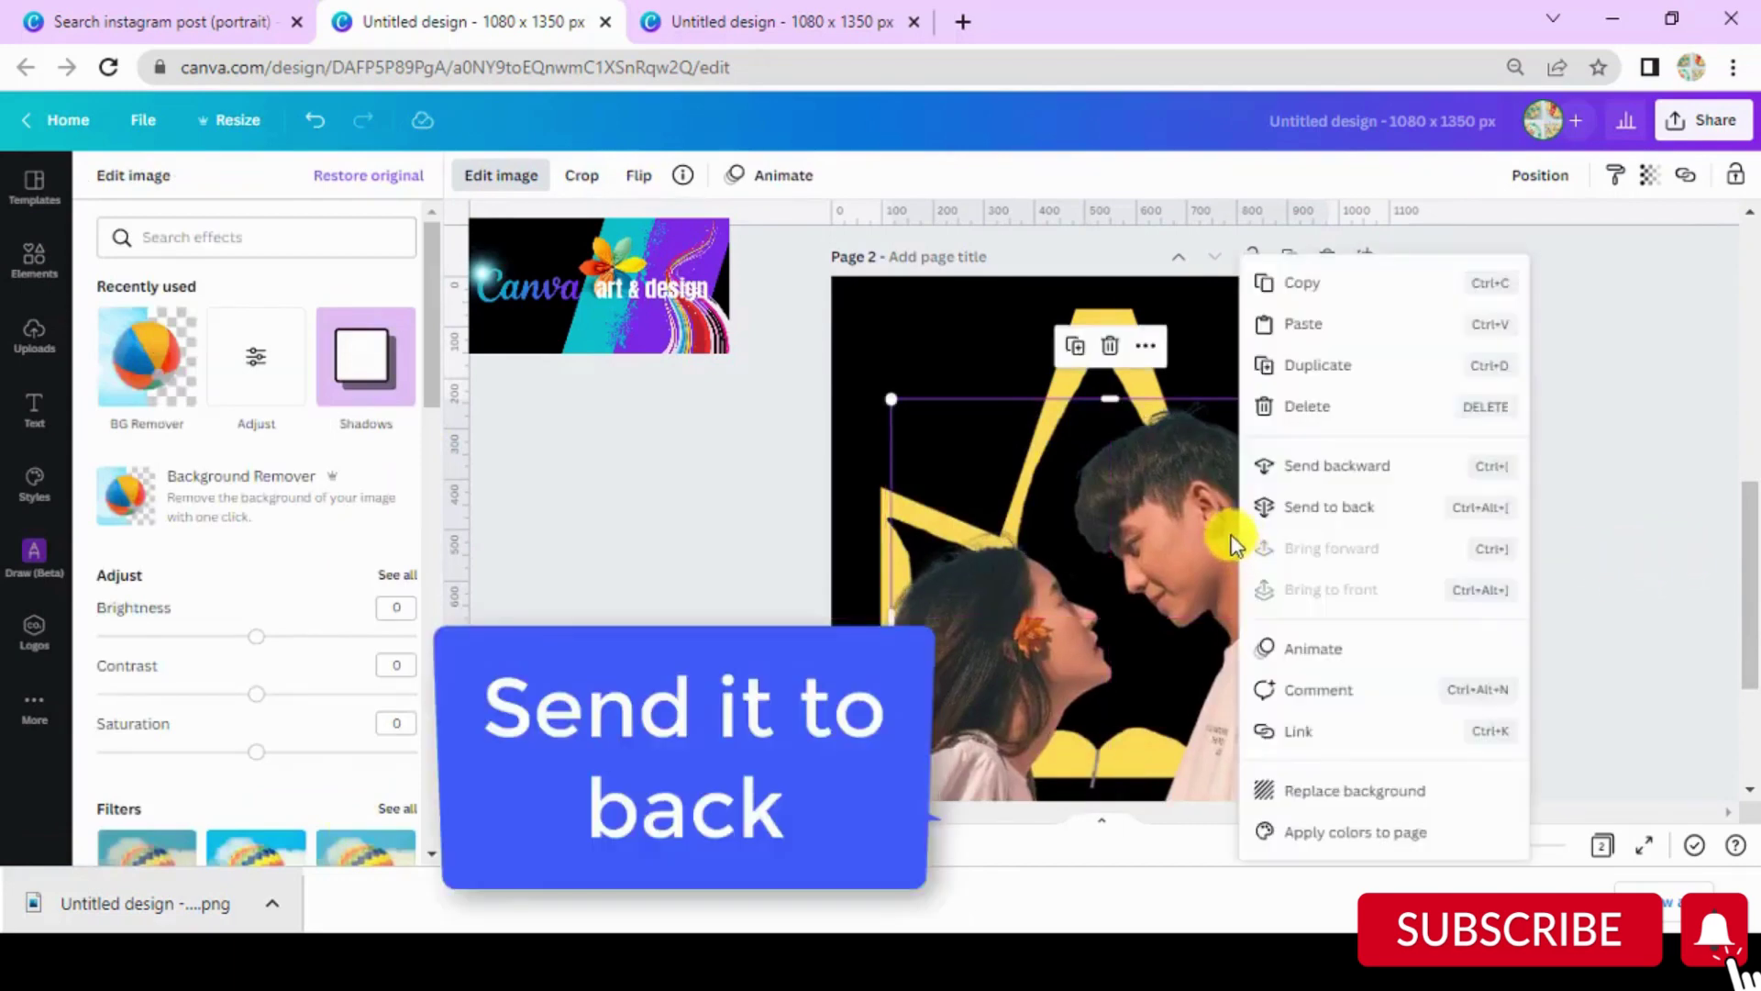
{"action": "left_click", "coordinate": [1332, 507]}
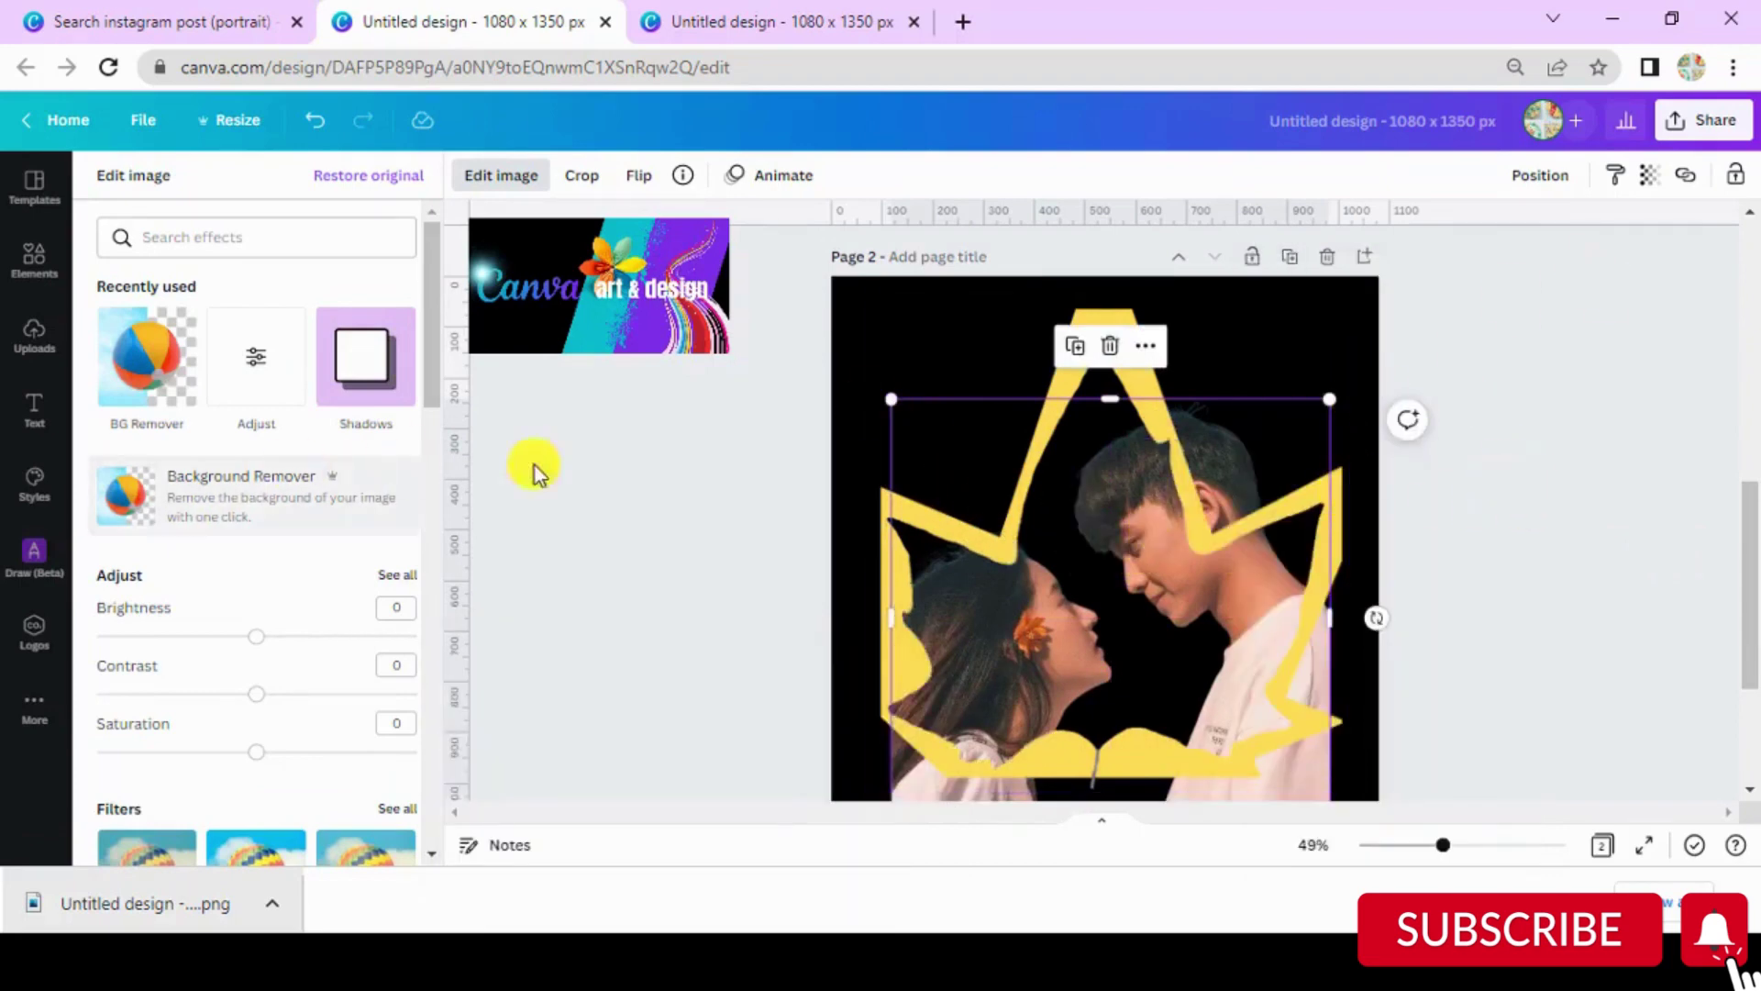
Step: Add the recently used orange maple leaf and enlarge it to fit the yellow frame
{"action": "left_click", "coordinate": [379, 658]}
{"action": "scroll", "coordinate": [1246, 538], "scroll_direction": "down", "scroll_amount": 2}
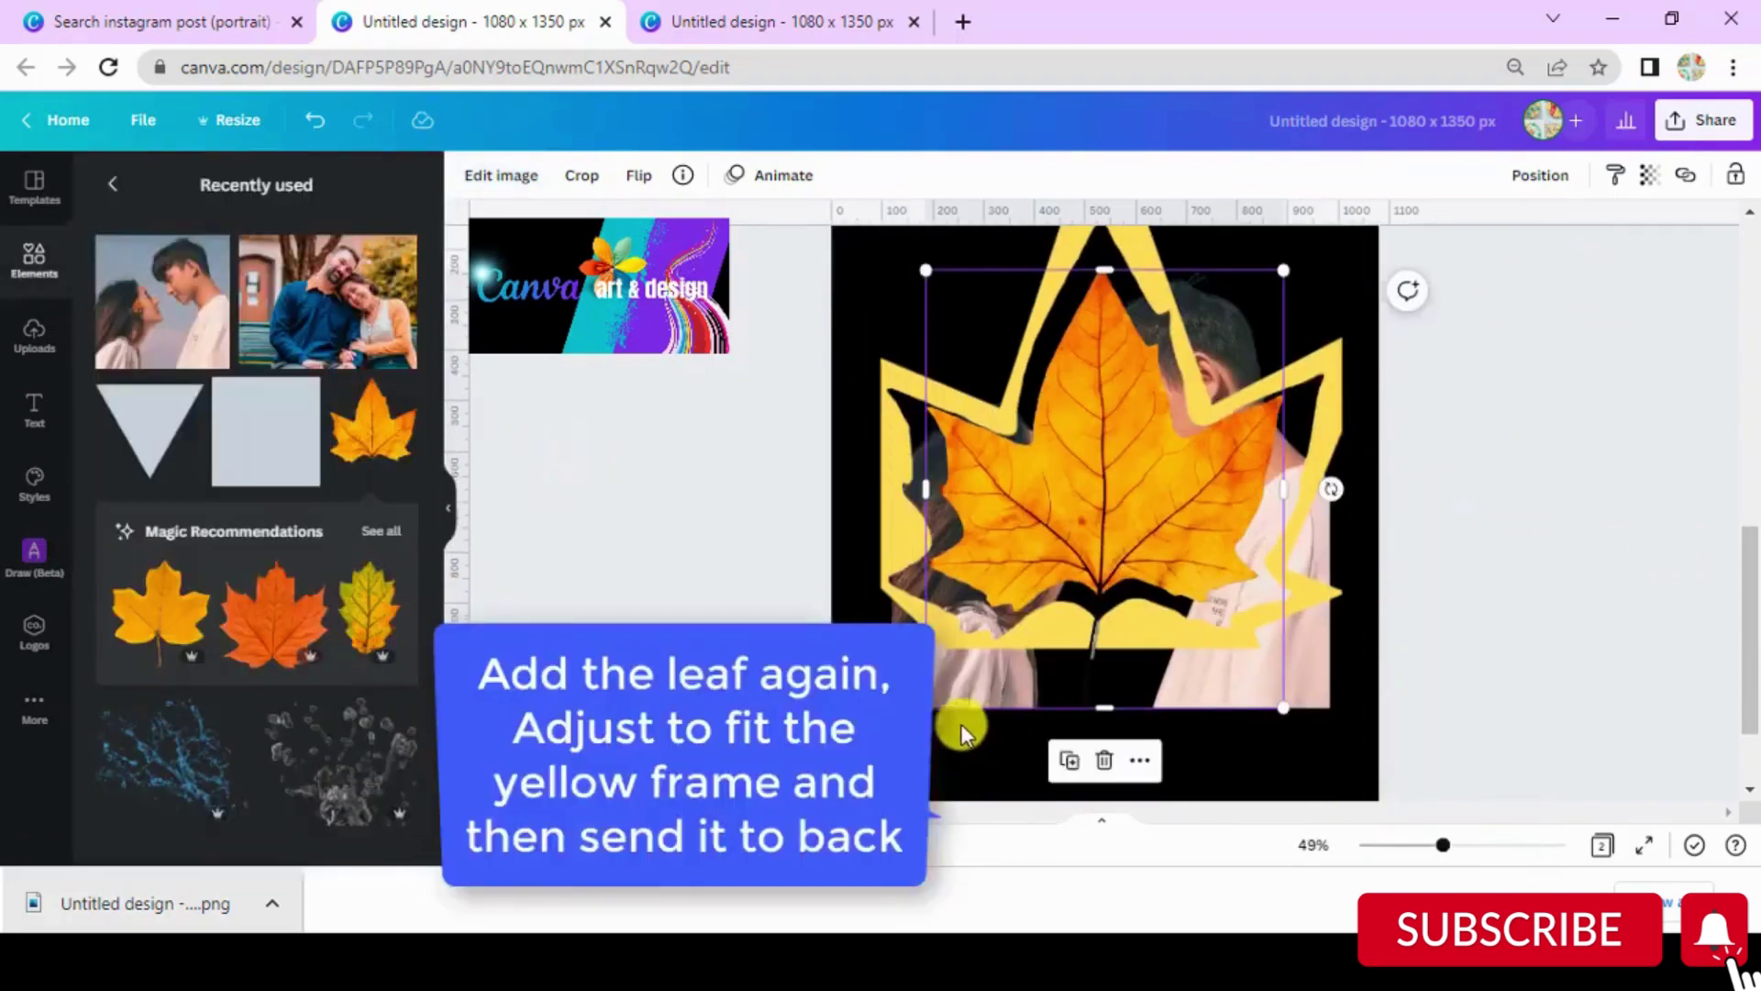
{"action": "left_click_drag", "start_coordinate": [926, 707], "coordinate": [891, 751]}
{"action": "scroll", "coordinate": [1278, 495], "scroll_direction": "up", "scroll_amount": 3}
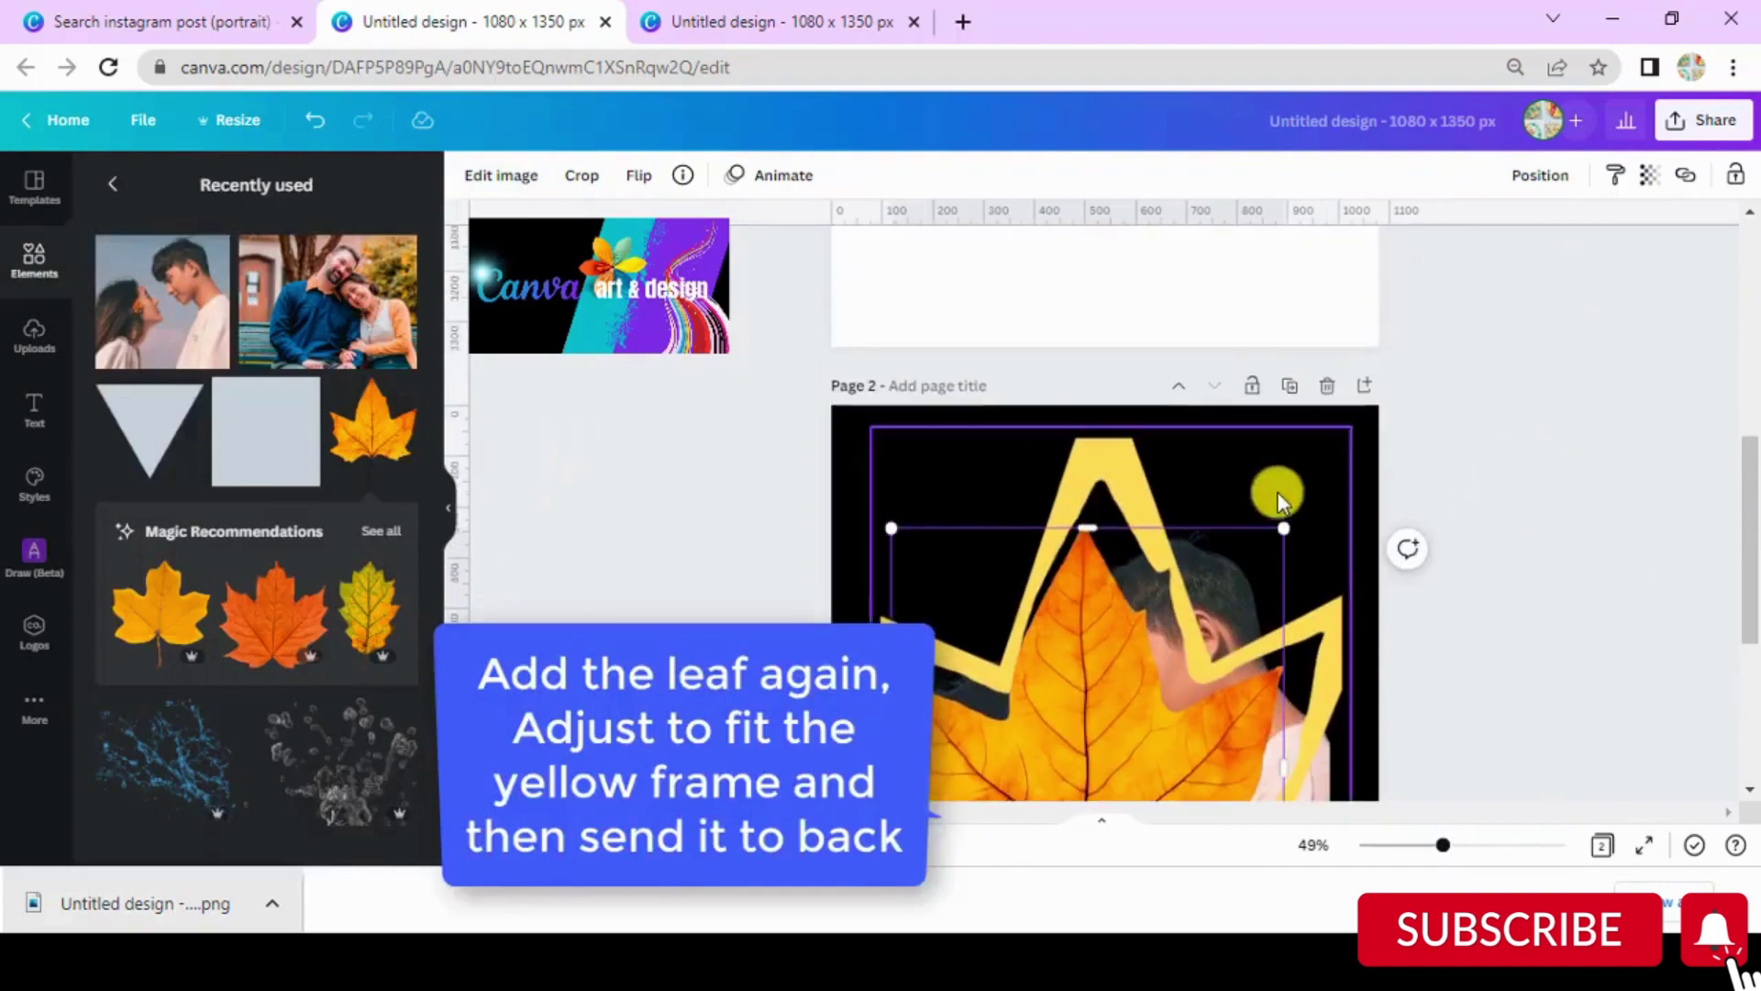
{"action": "left_click_drag", "start_coordinate": [1284, 526], "coordinate": [1324, 478]}
{"action": "scroll", "coordinate": [1105, 594], "scroll_direction": "down", "scroll_amount": 3}
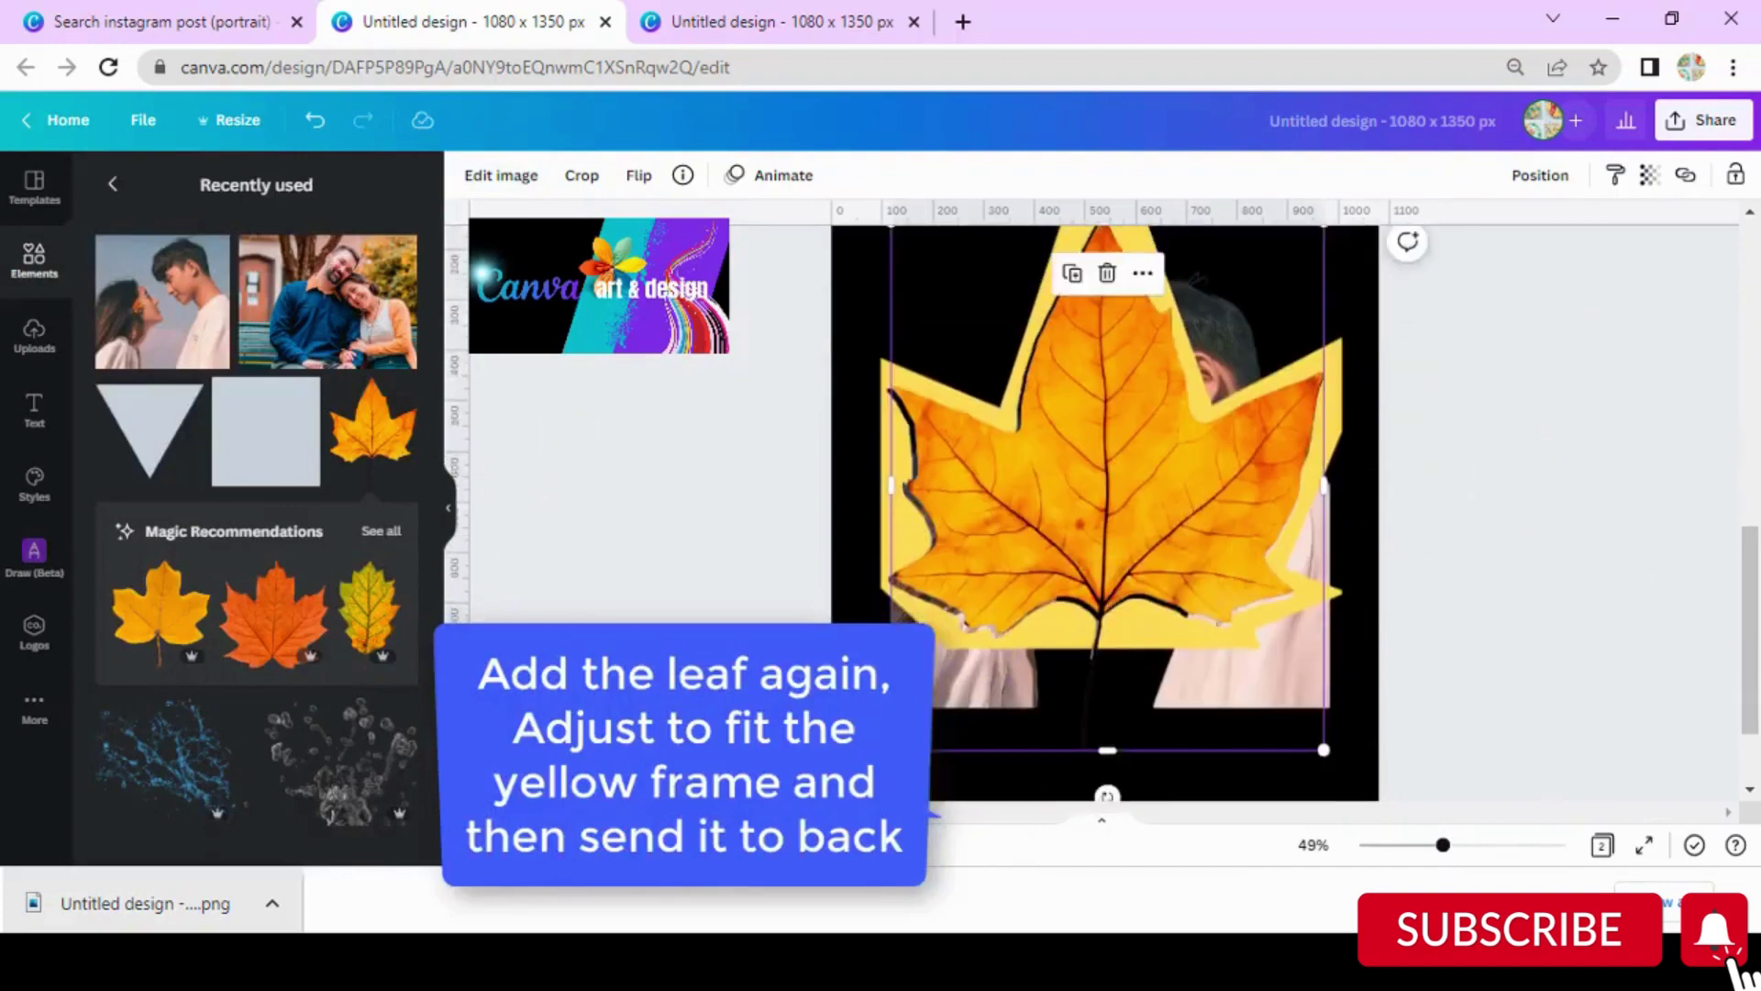
{"action": "left_click_drag", "start_coordinate": [890, 750], "coordinate": [885, 757]}
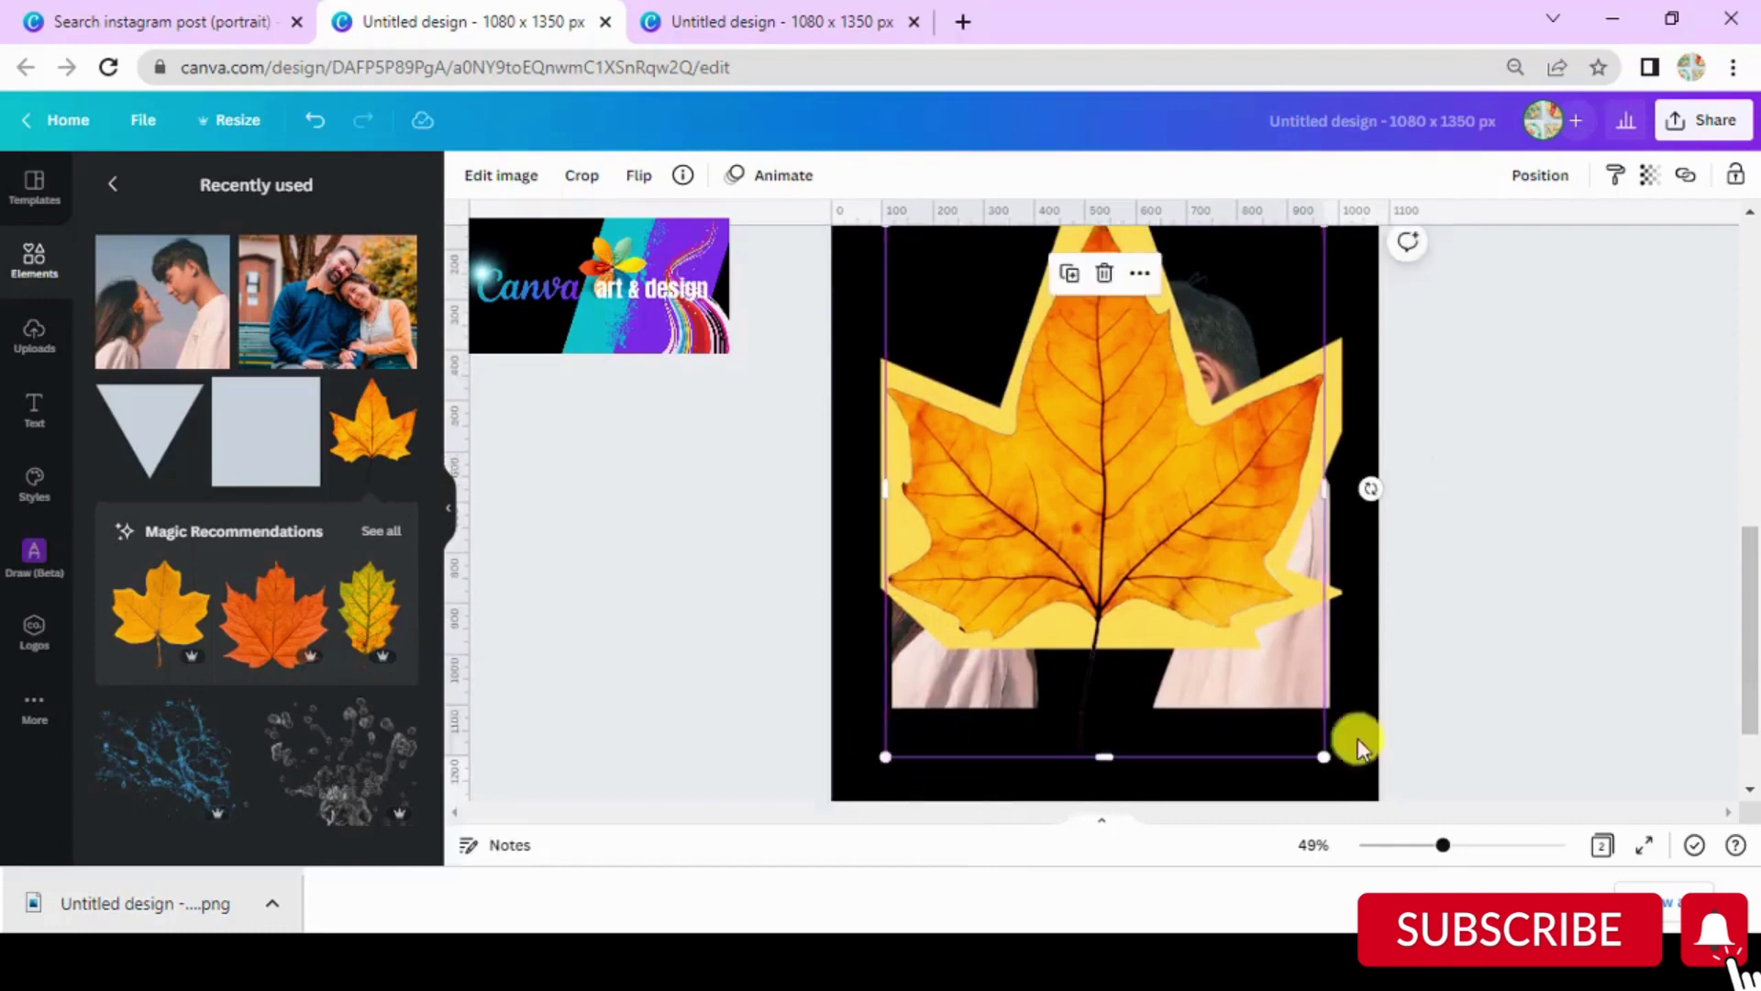
Step: Send the orange maple leaf to the back, behind the couple cutout and the frame
{"action": "right_click", "coordinate": [1116, 514]}
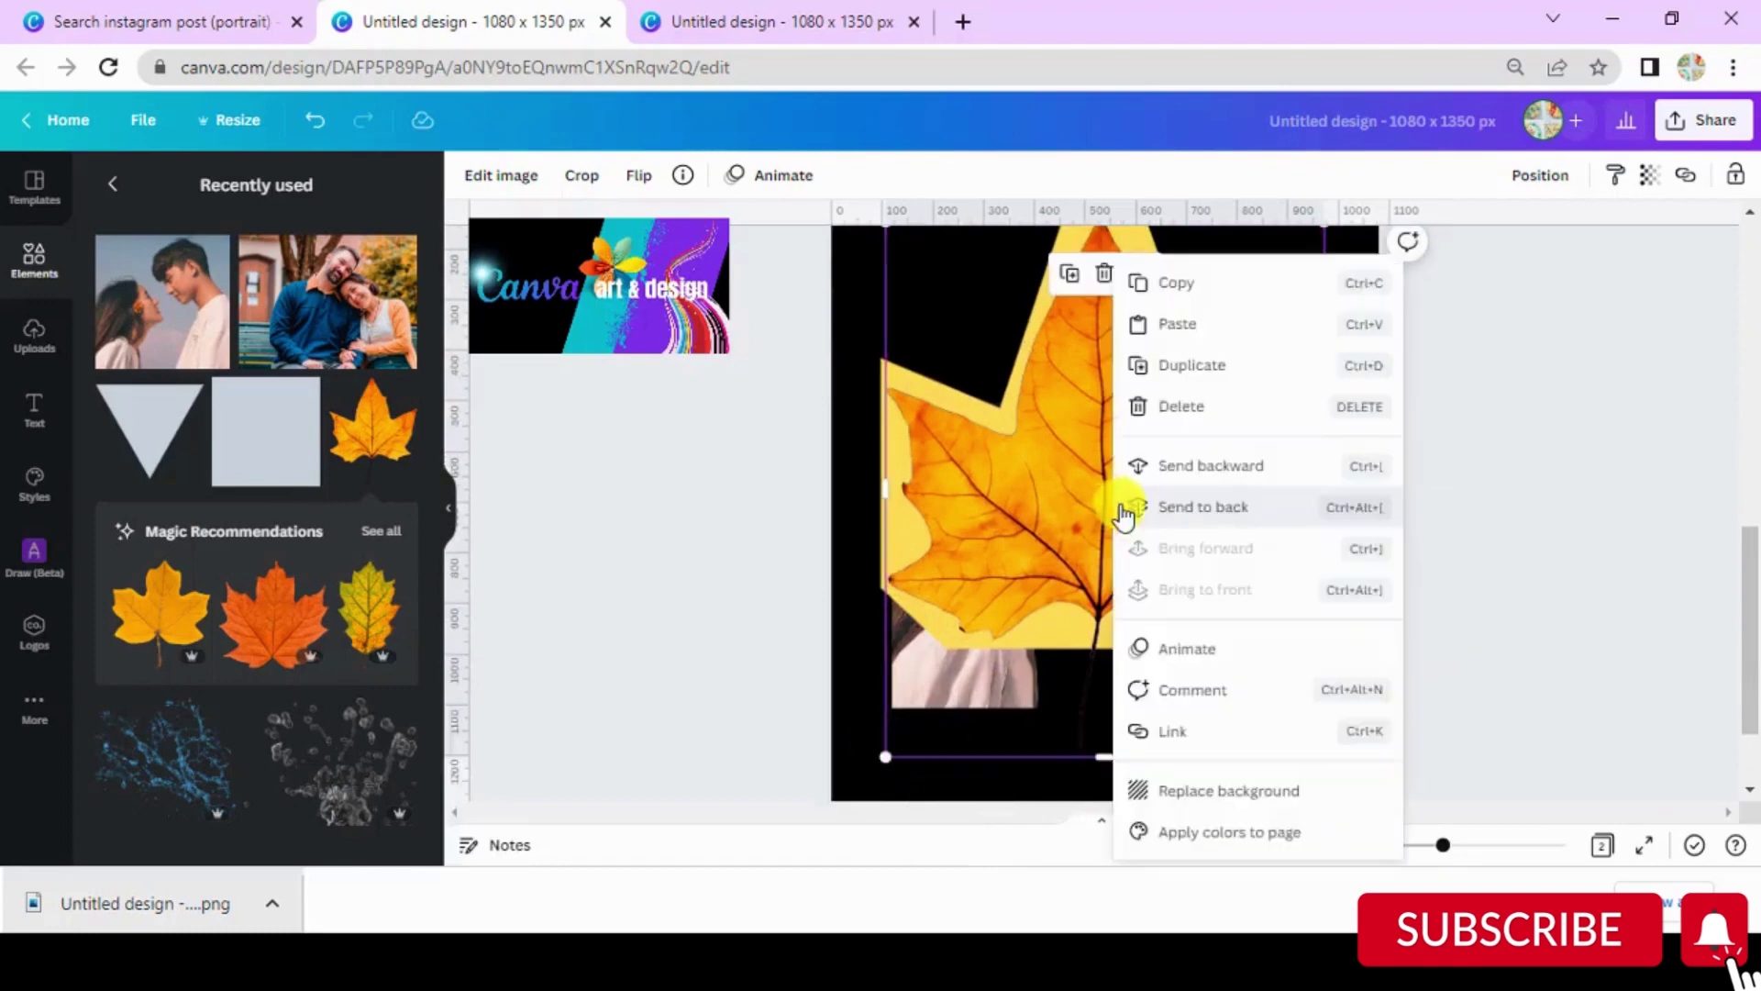
{"action": "left_click", "coordinate": [1218, 513]}
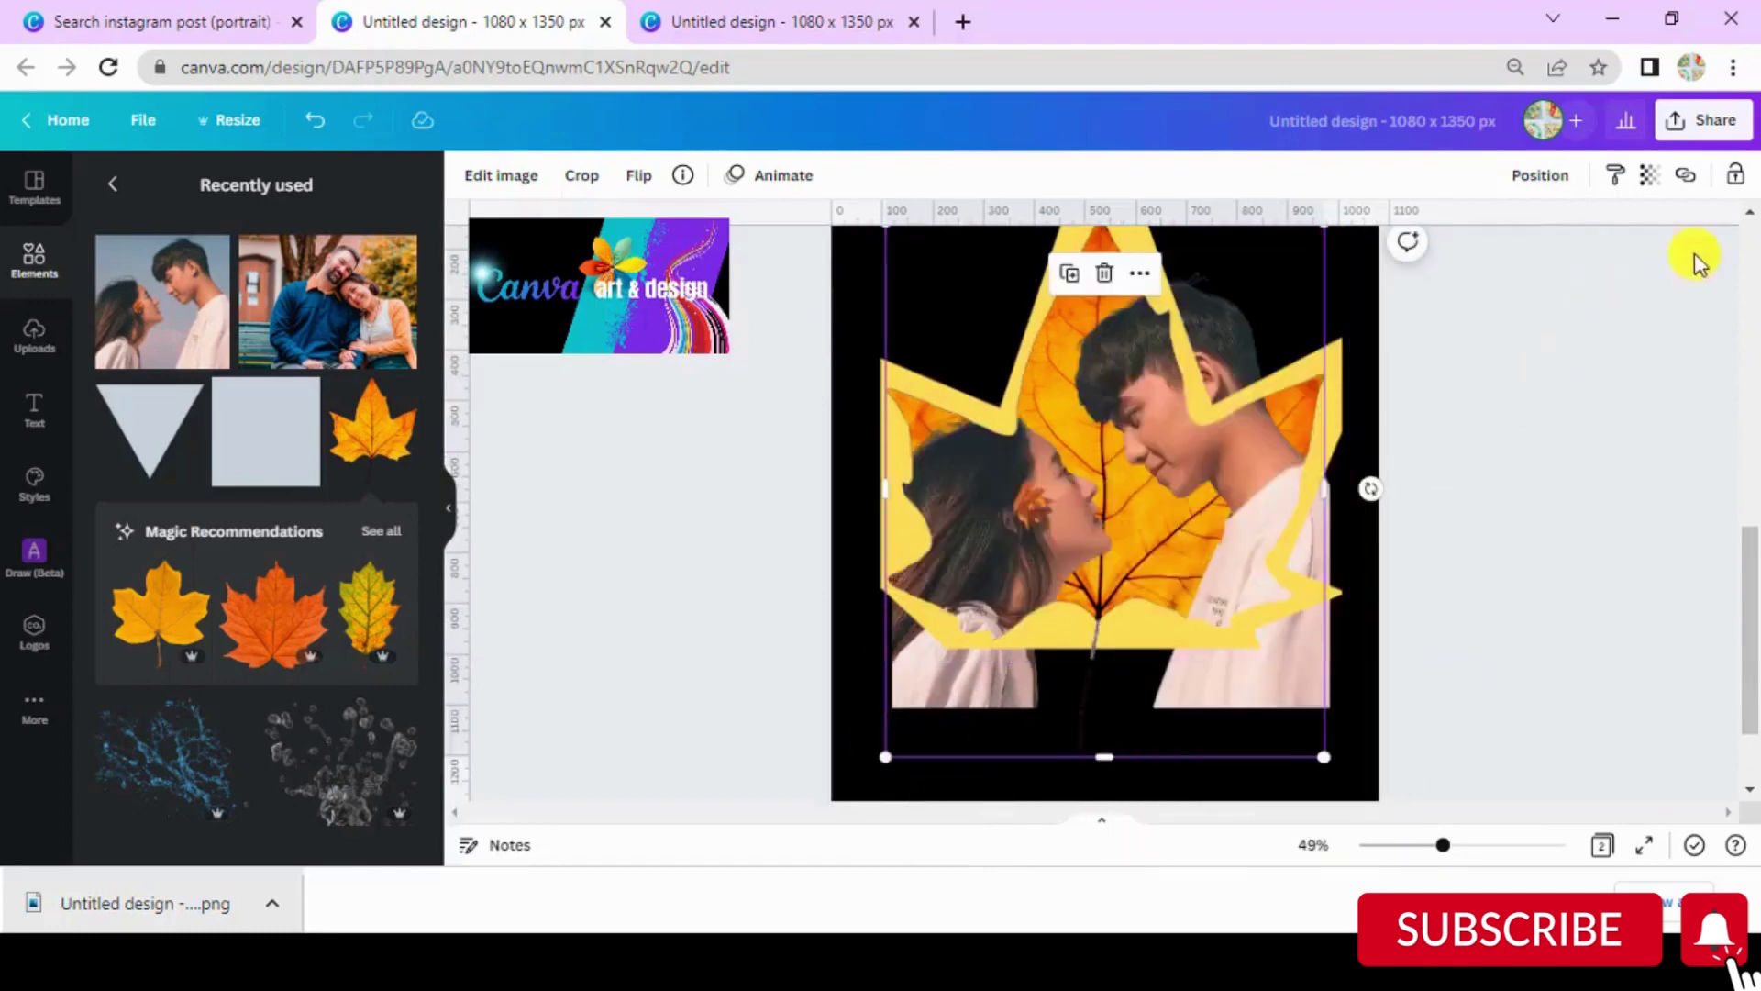
Step: Set the orange maple leaf's saturation to -50
{"action": "scroll", "coordinate": [1603, 367], "scroll_direction": "up", "scroll_amount": 1}
{"action": "left_click", "coordinate": [507, 175]}
{"action": "left_click", "coordinate": [240, 359]}
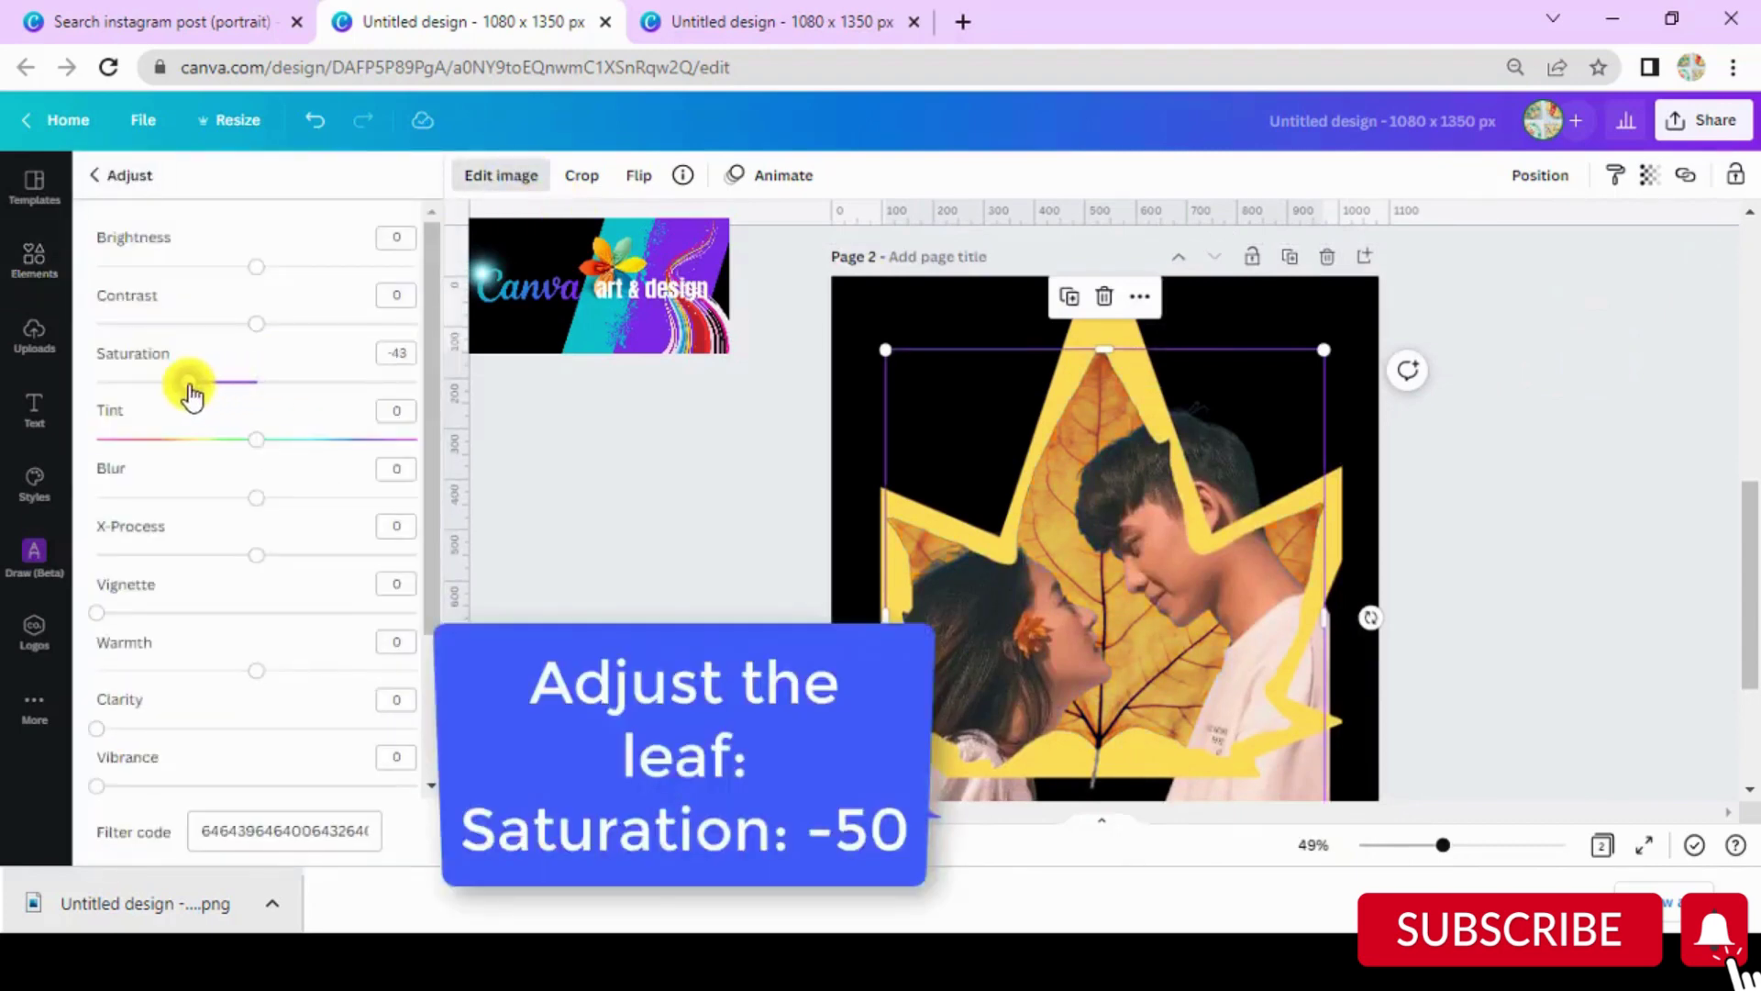
{"action": "left_click", "coordinate": [410, 351]}
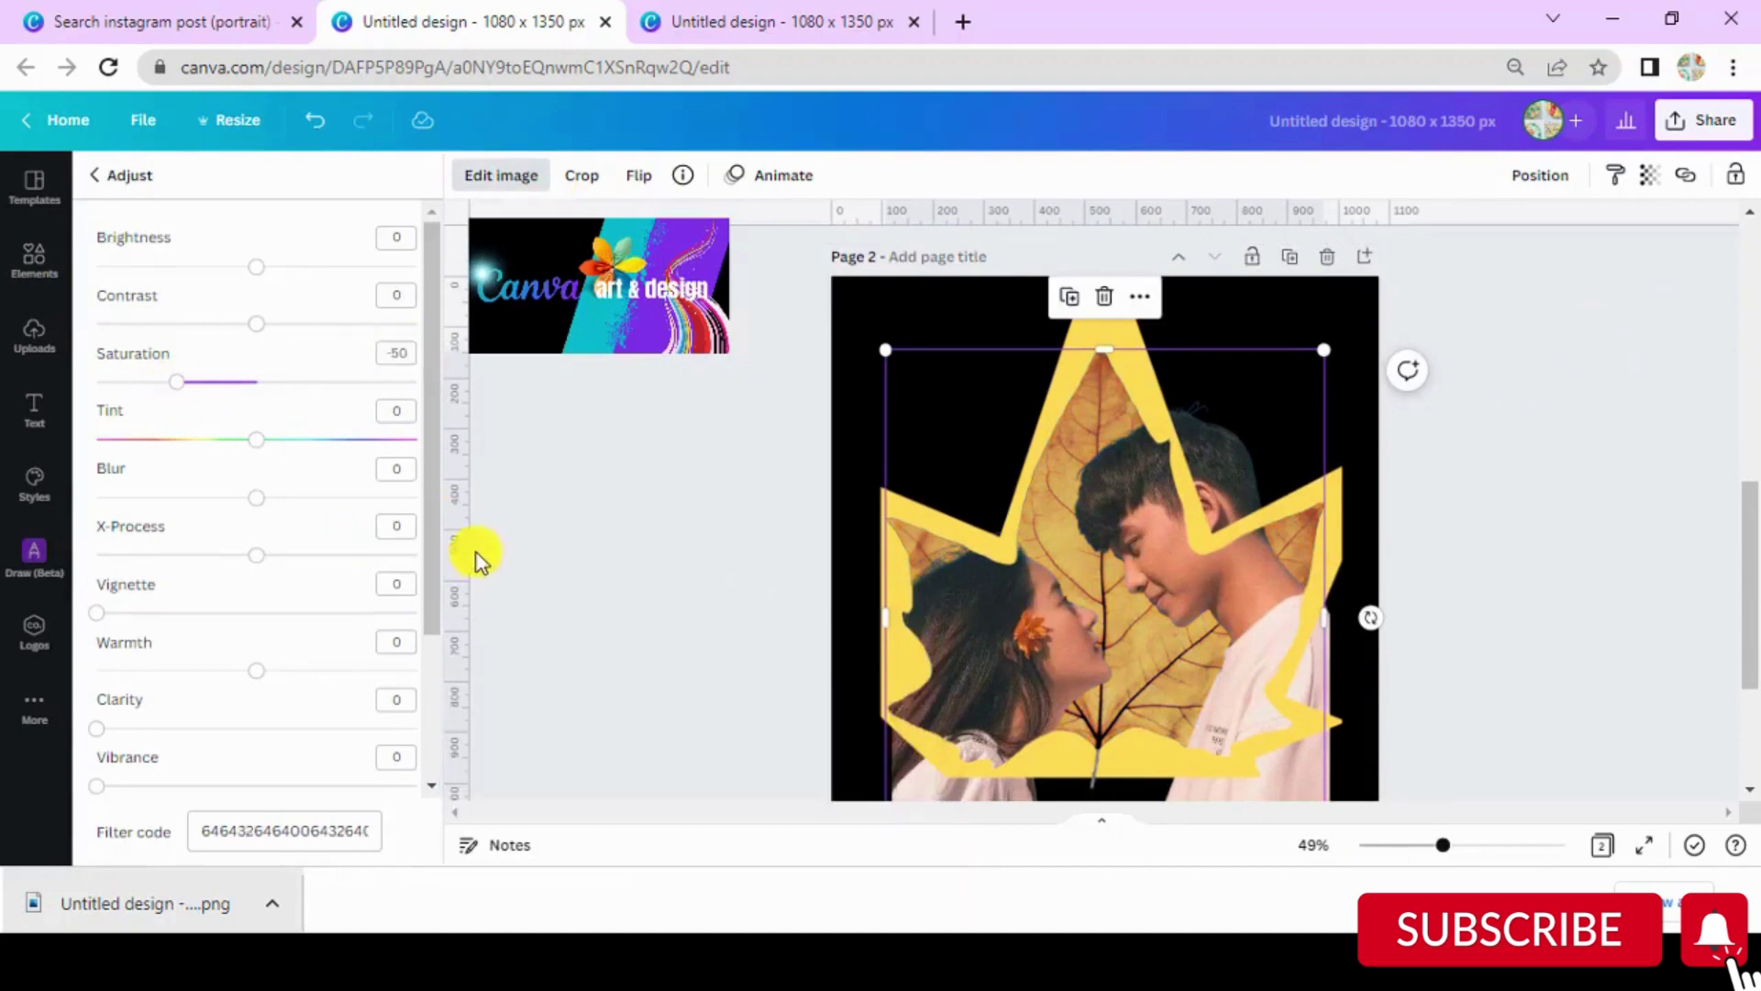
{"action": "left_click", "coordinate": [1591, 472]}
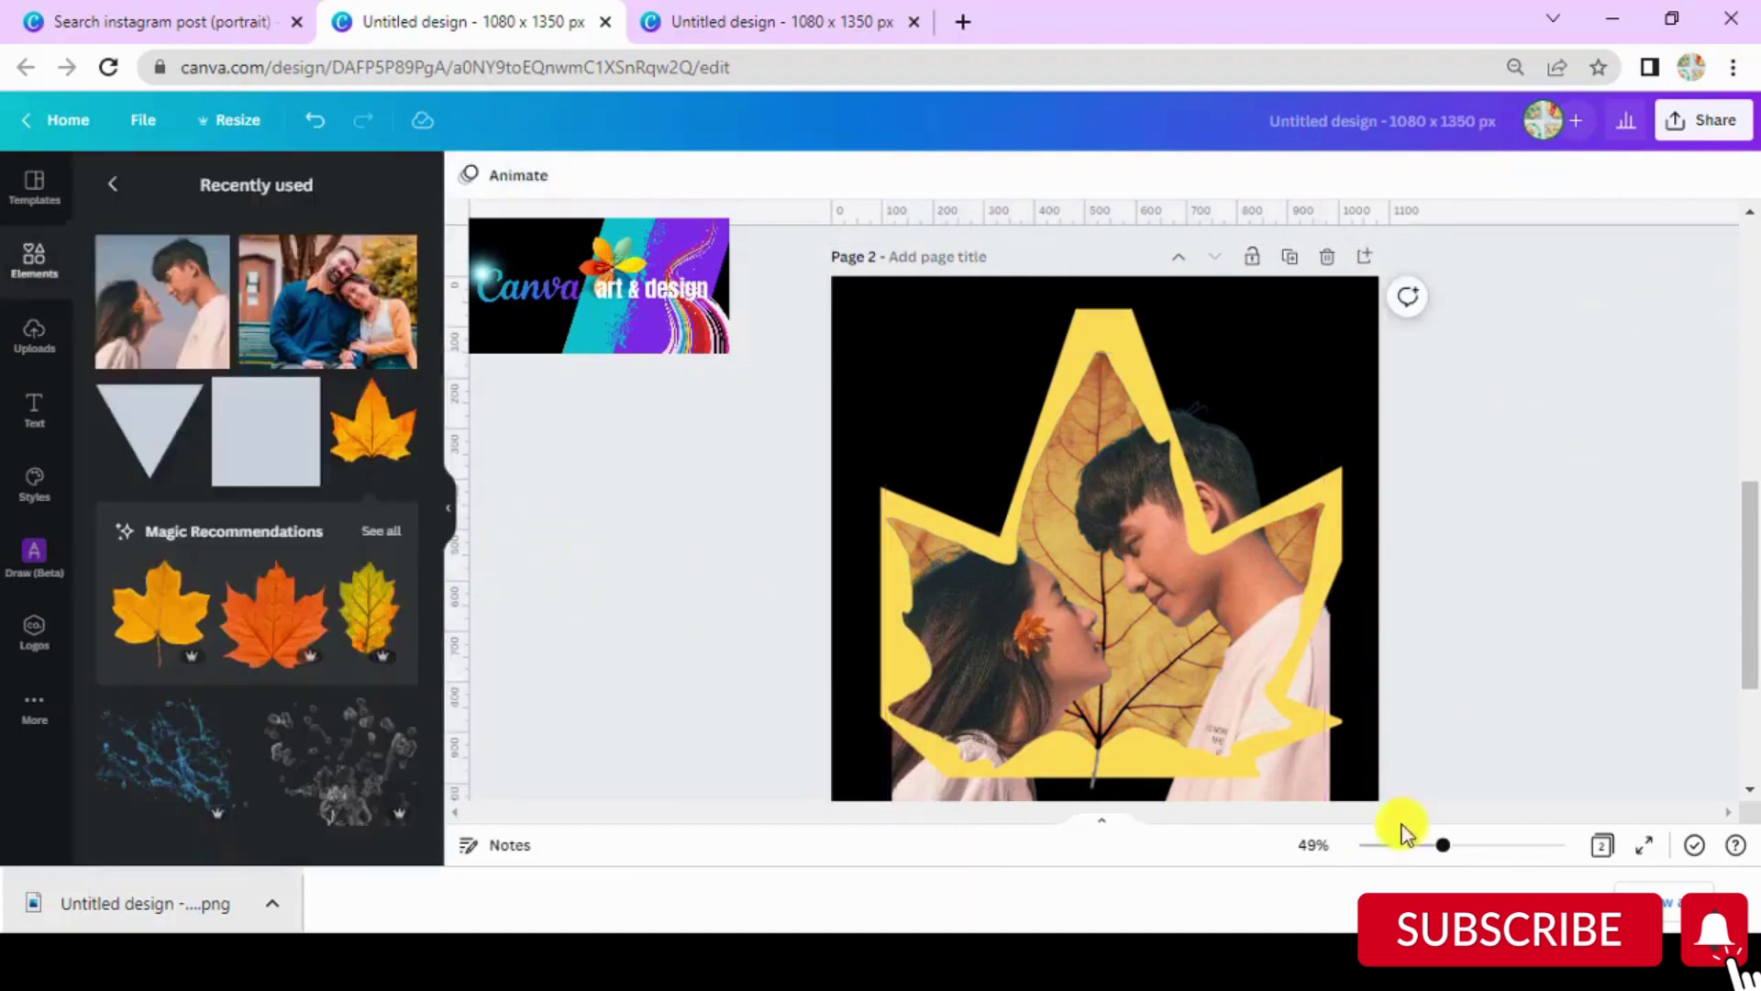
Step: Set the couple photo's transparency to 50
{"action": "scroll", "coordinate": [1403, 780], "scroll_direction": "down", "scroll_amount": 3}
{"action": "left_click", "coordinate": [1181, 550]}
{"action": "left_click", "coordinate": [1649, 175]}
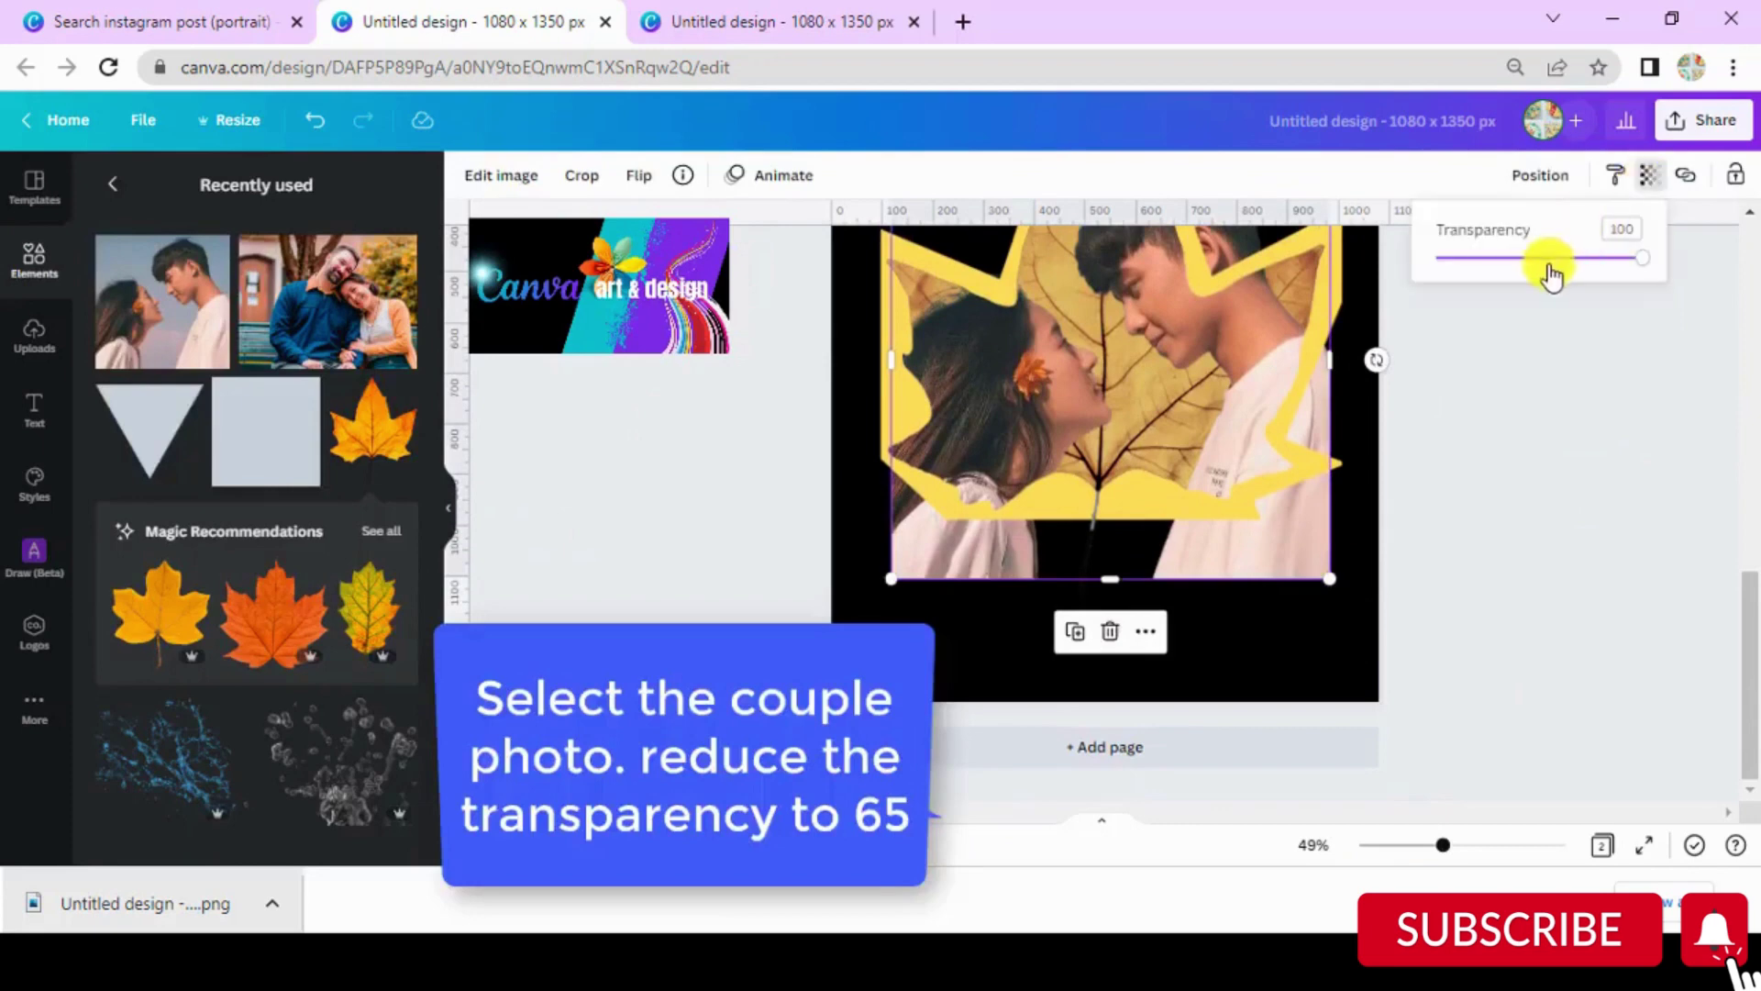
{"action": "left_click", "coordinate": [1556, 266]}
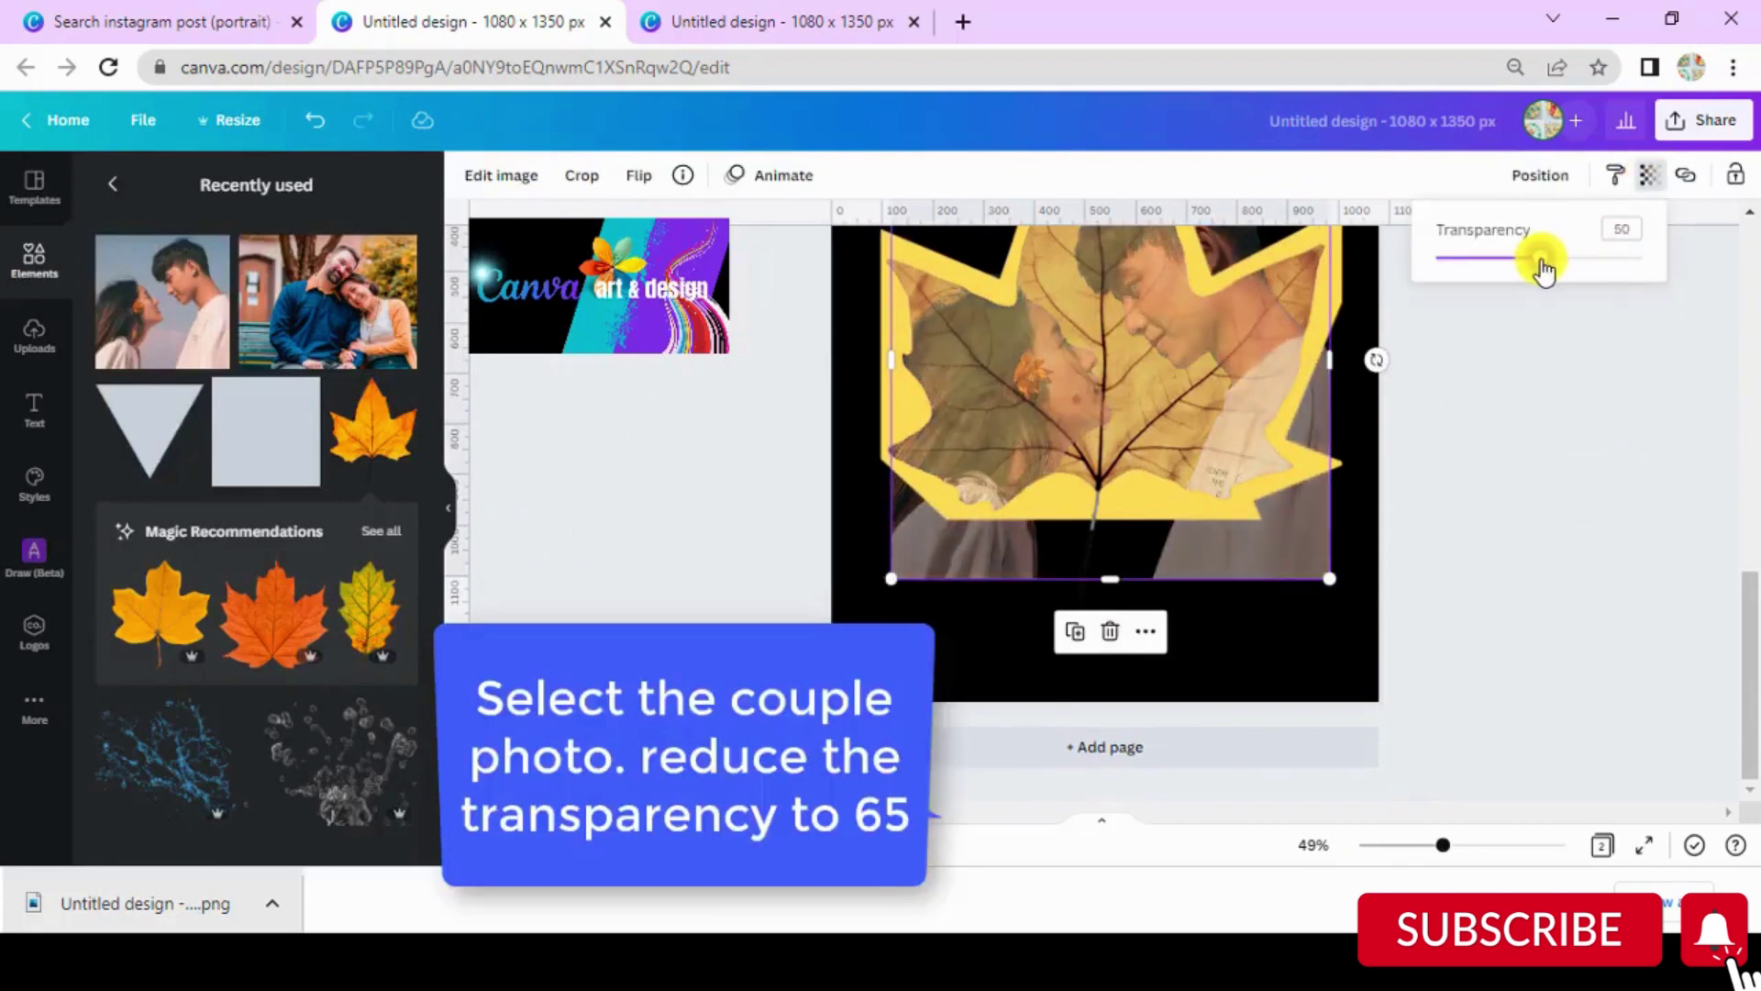
Step: Adjust the couple photo to Brightness -70, Contrast 50 and Blur -100
{"action": "left_click", "coordinate": [500, 174]}
{"action": "left_click", "coordinate": [144, 356]}
{"action": "left_click", "coordinate": [188, 267]}
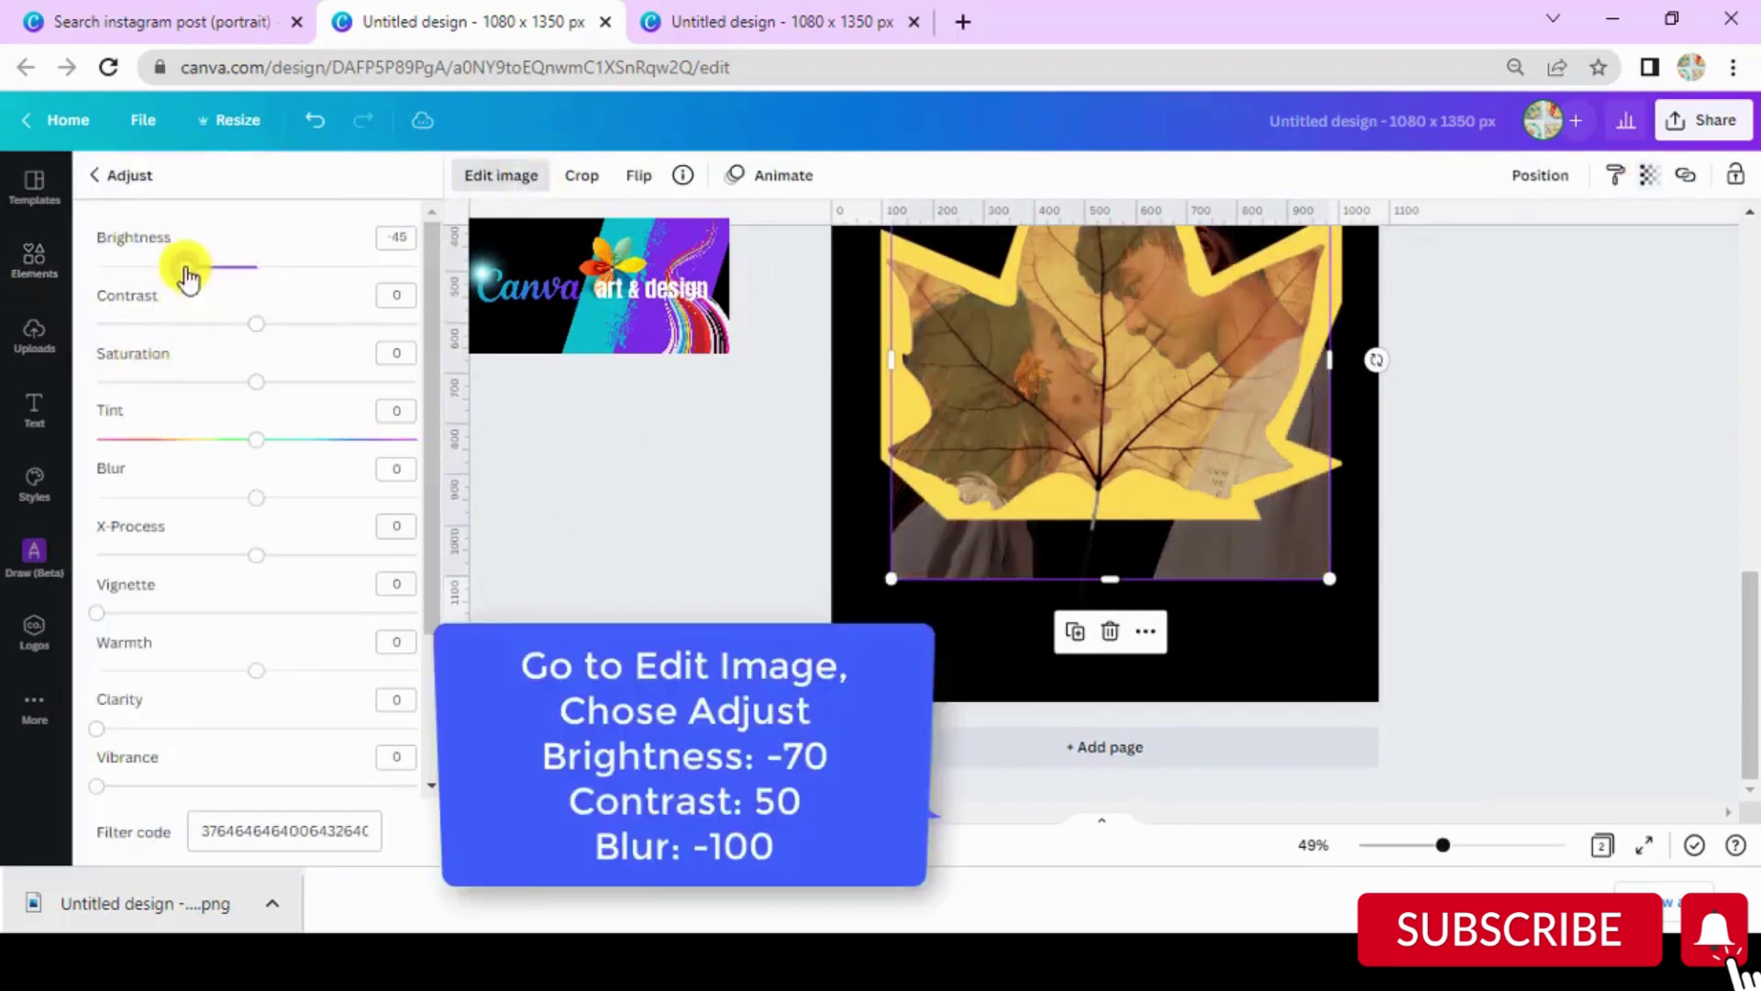
{"action": "left_click", "coordinate": [328, 323]}
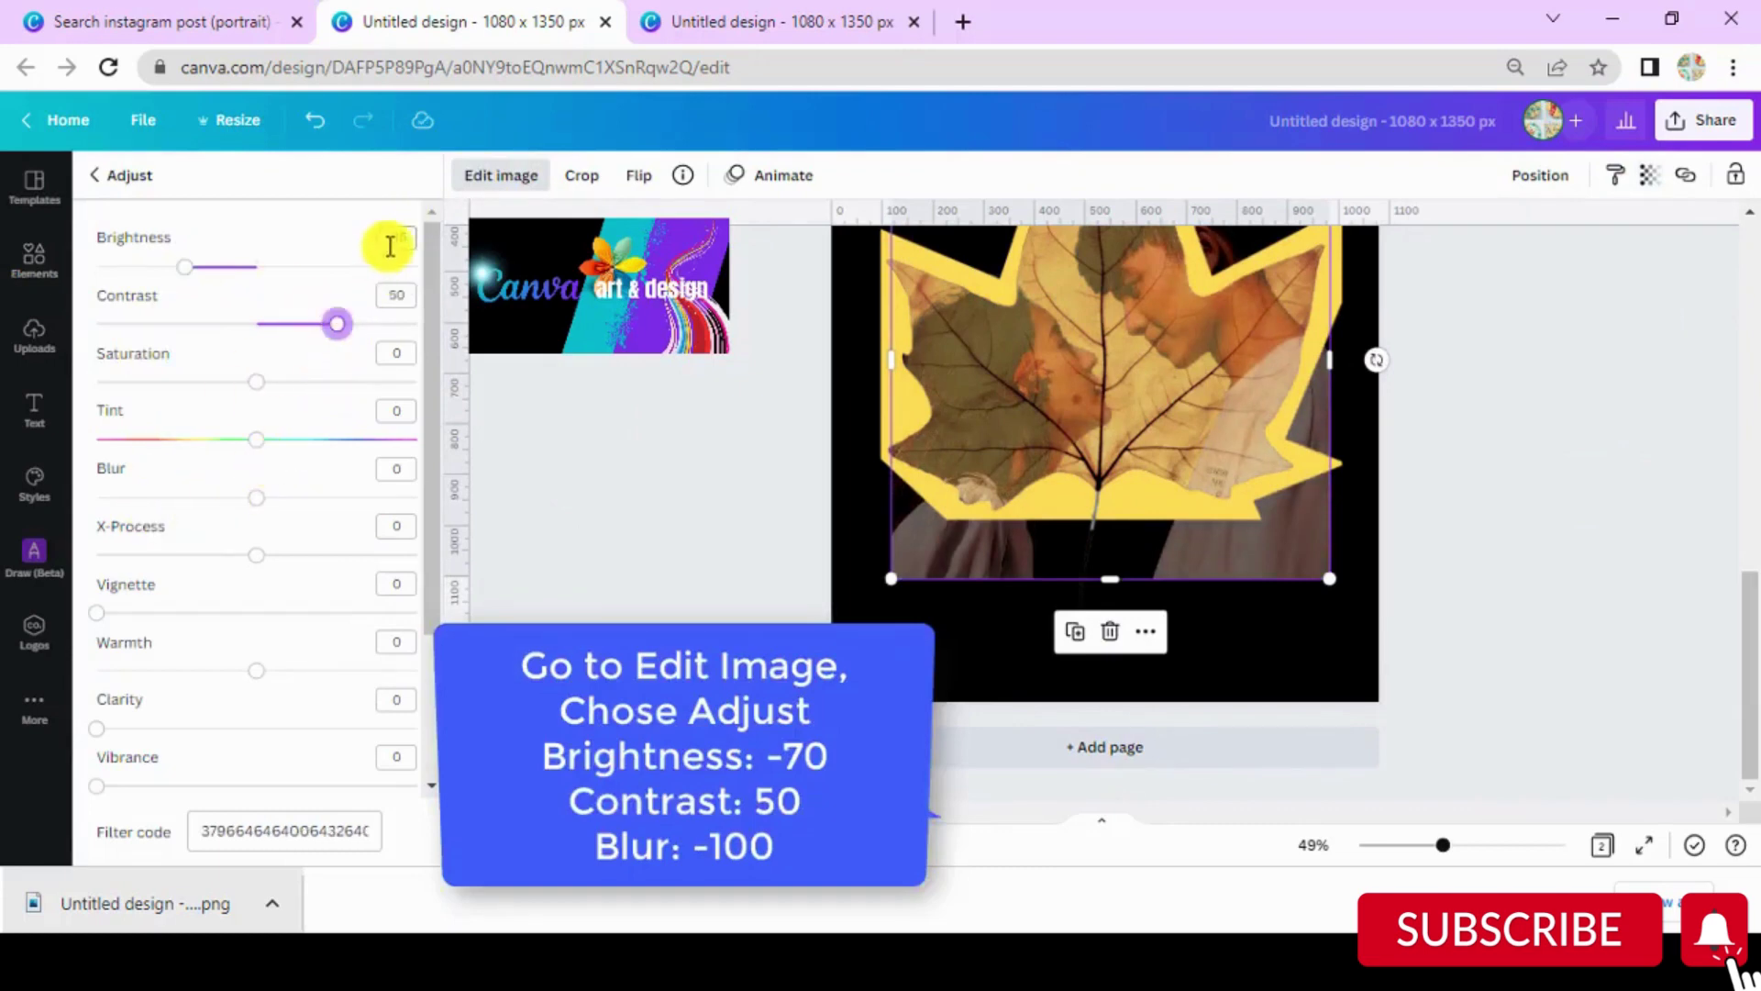
{"action": "key", "text": "Return"}
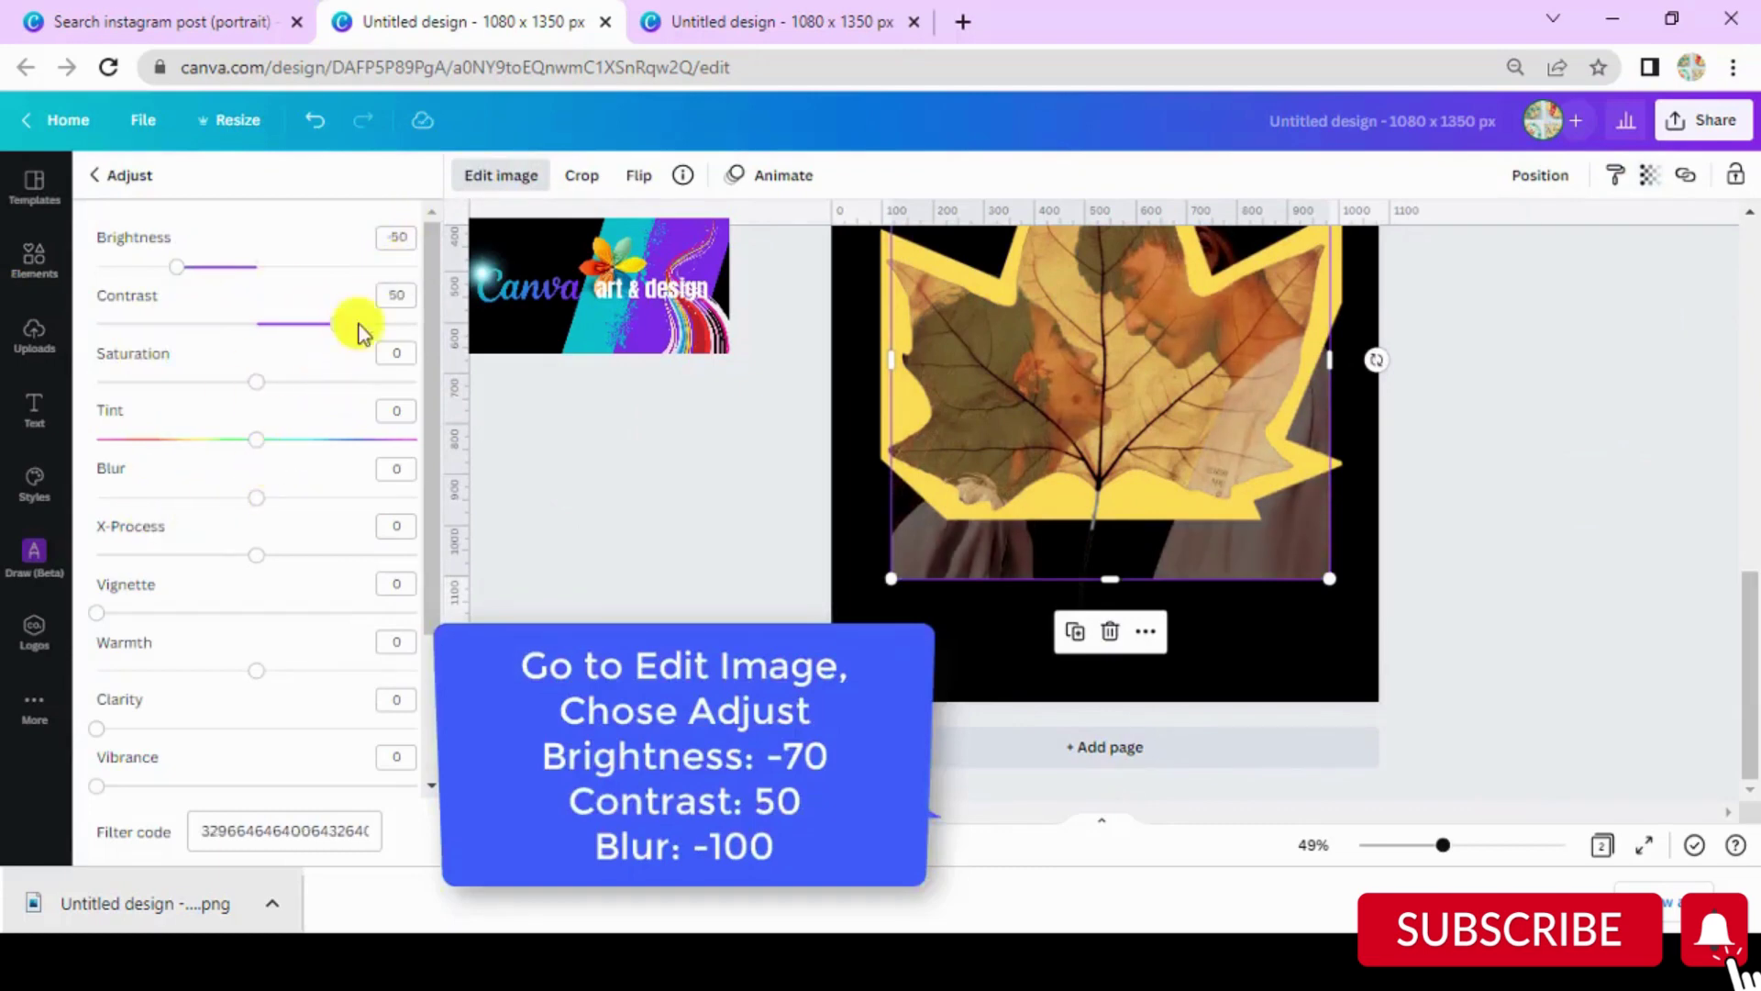
{"action": "left_click", "coordinate": [182, 497]}
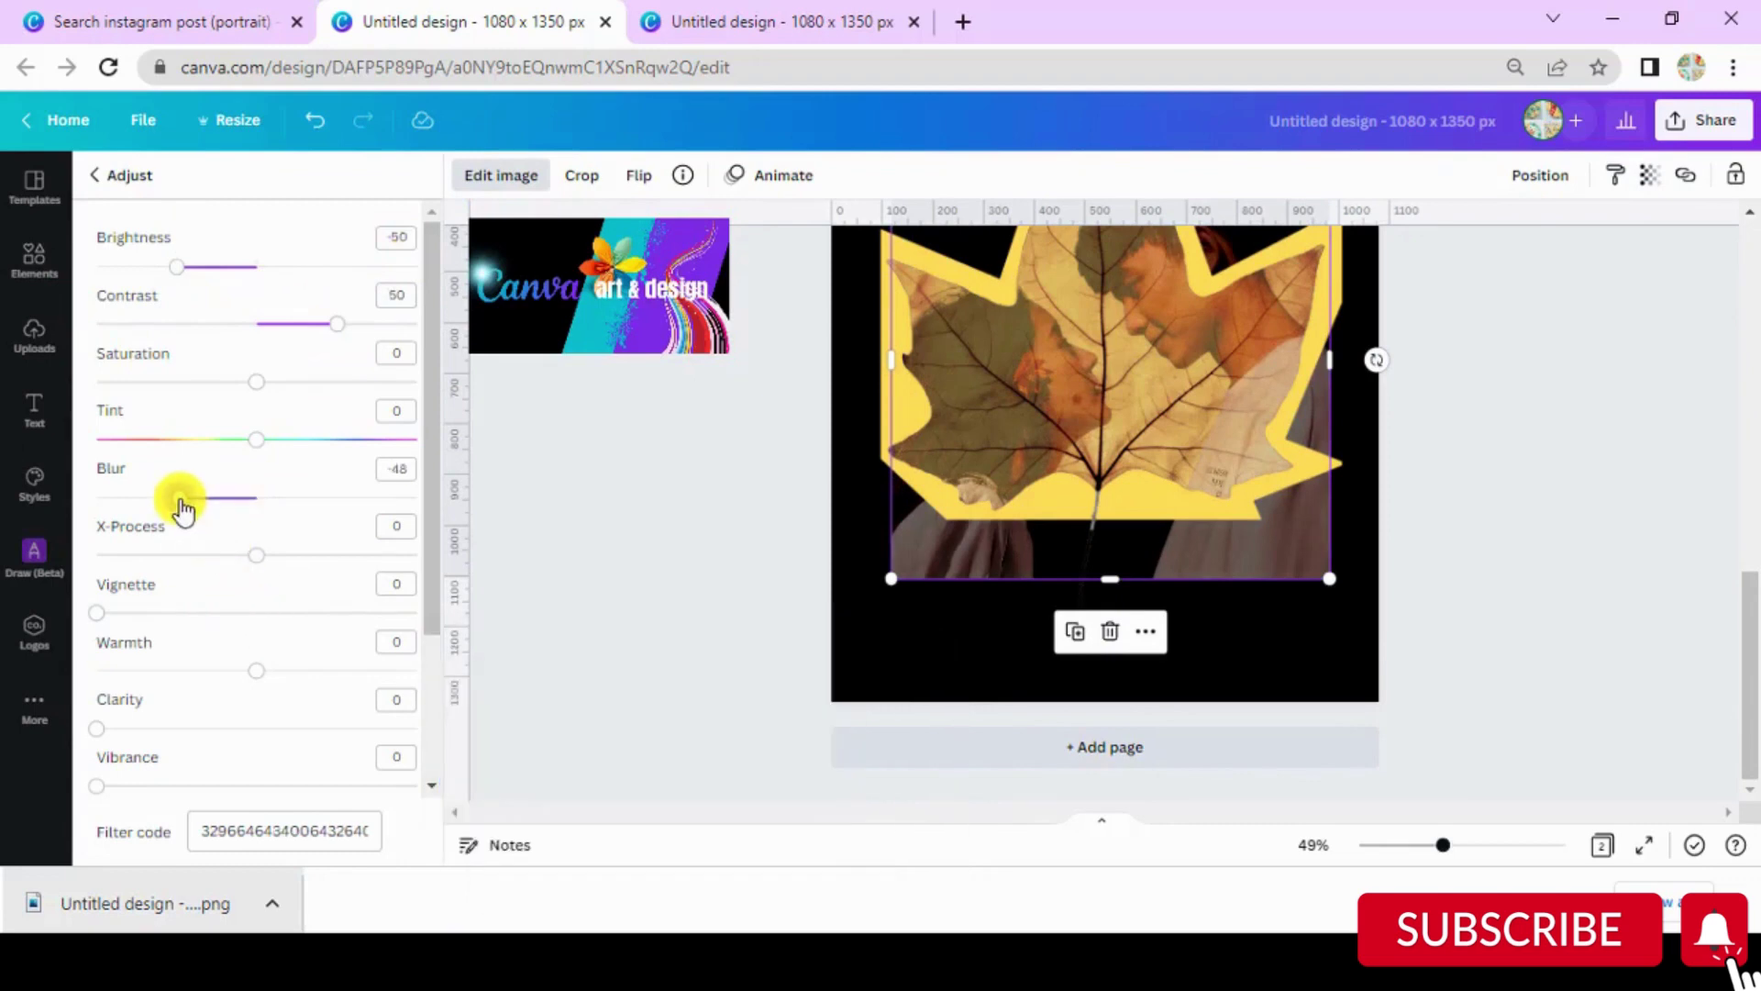
{"action": "left_click_drag", "start_coordinate": [182, 505], "coordinate": [91, 499]}
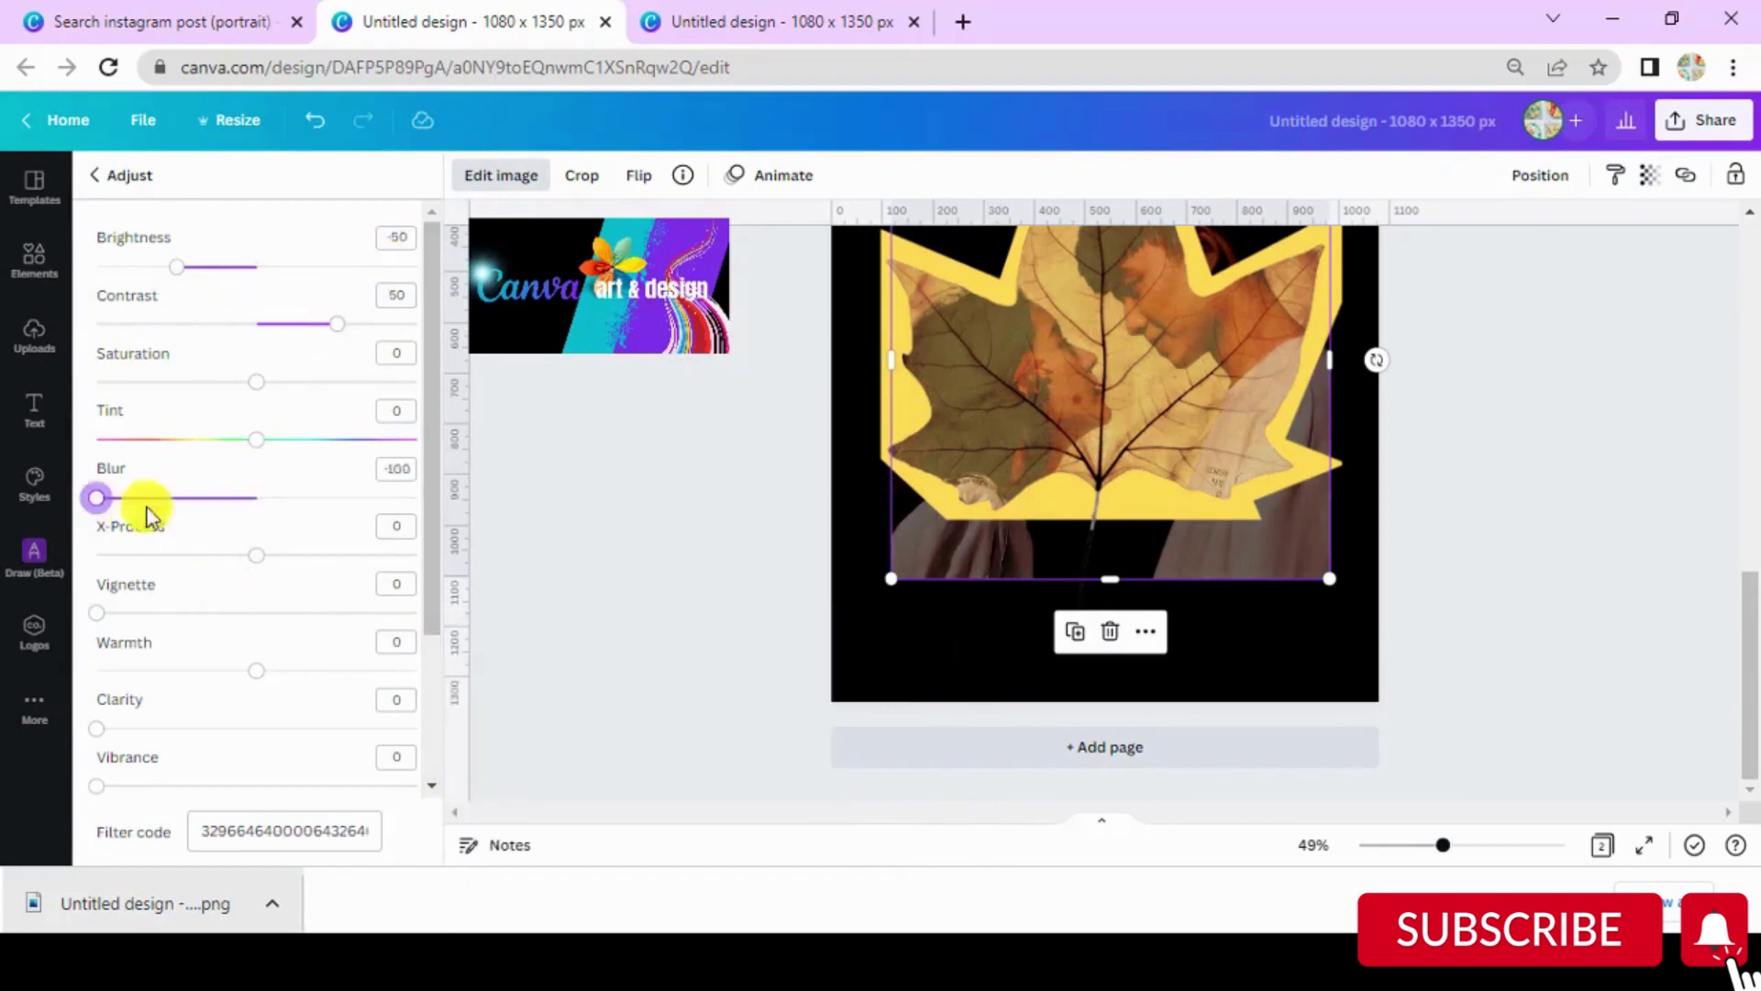
{"action": "scroll", "coordinate": [1120, 587], "scroll_direction": "up", "scroll_amount": 3}
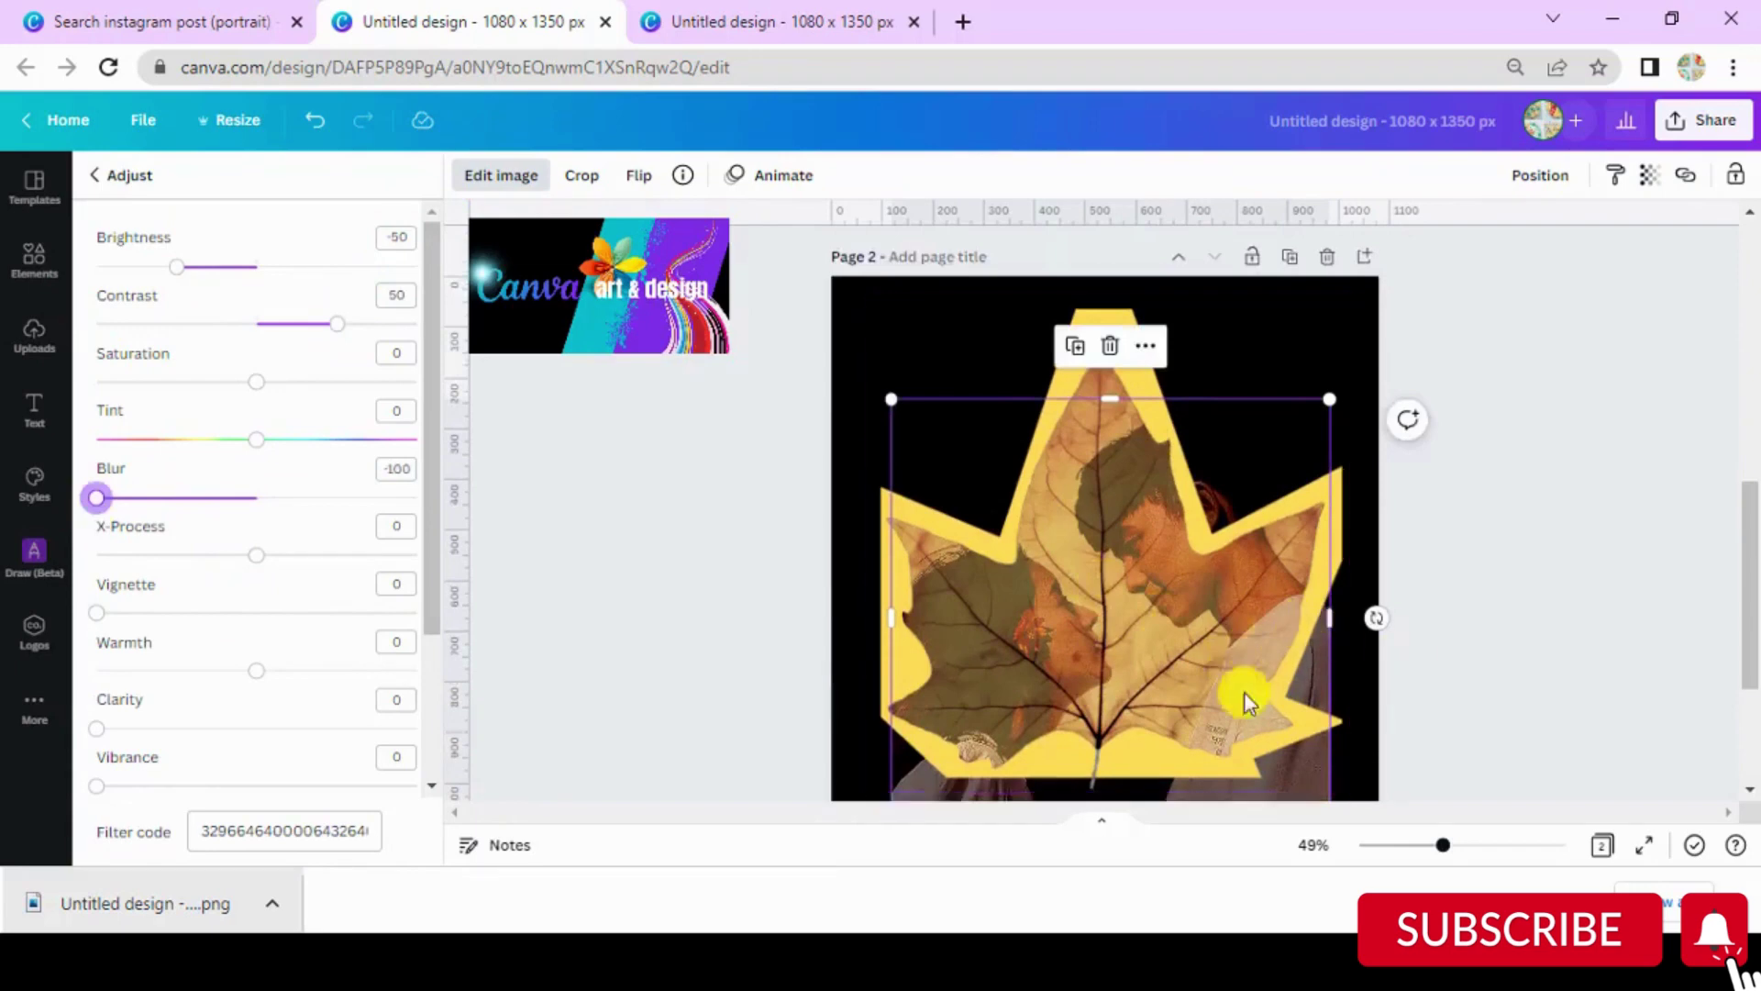
{"action": "left_click_drag", "start_coordinate": [177, 266], "coordinate": [134, 275]}
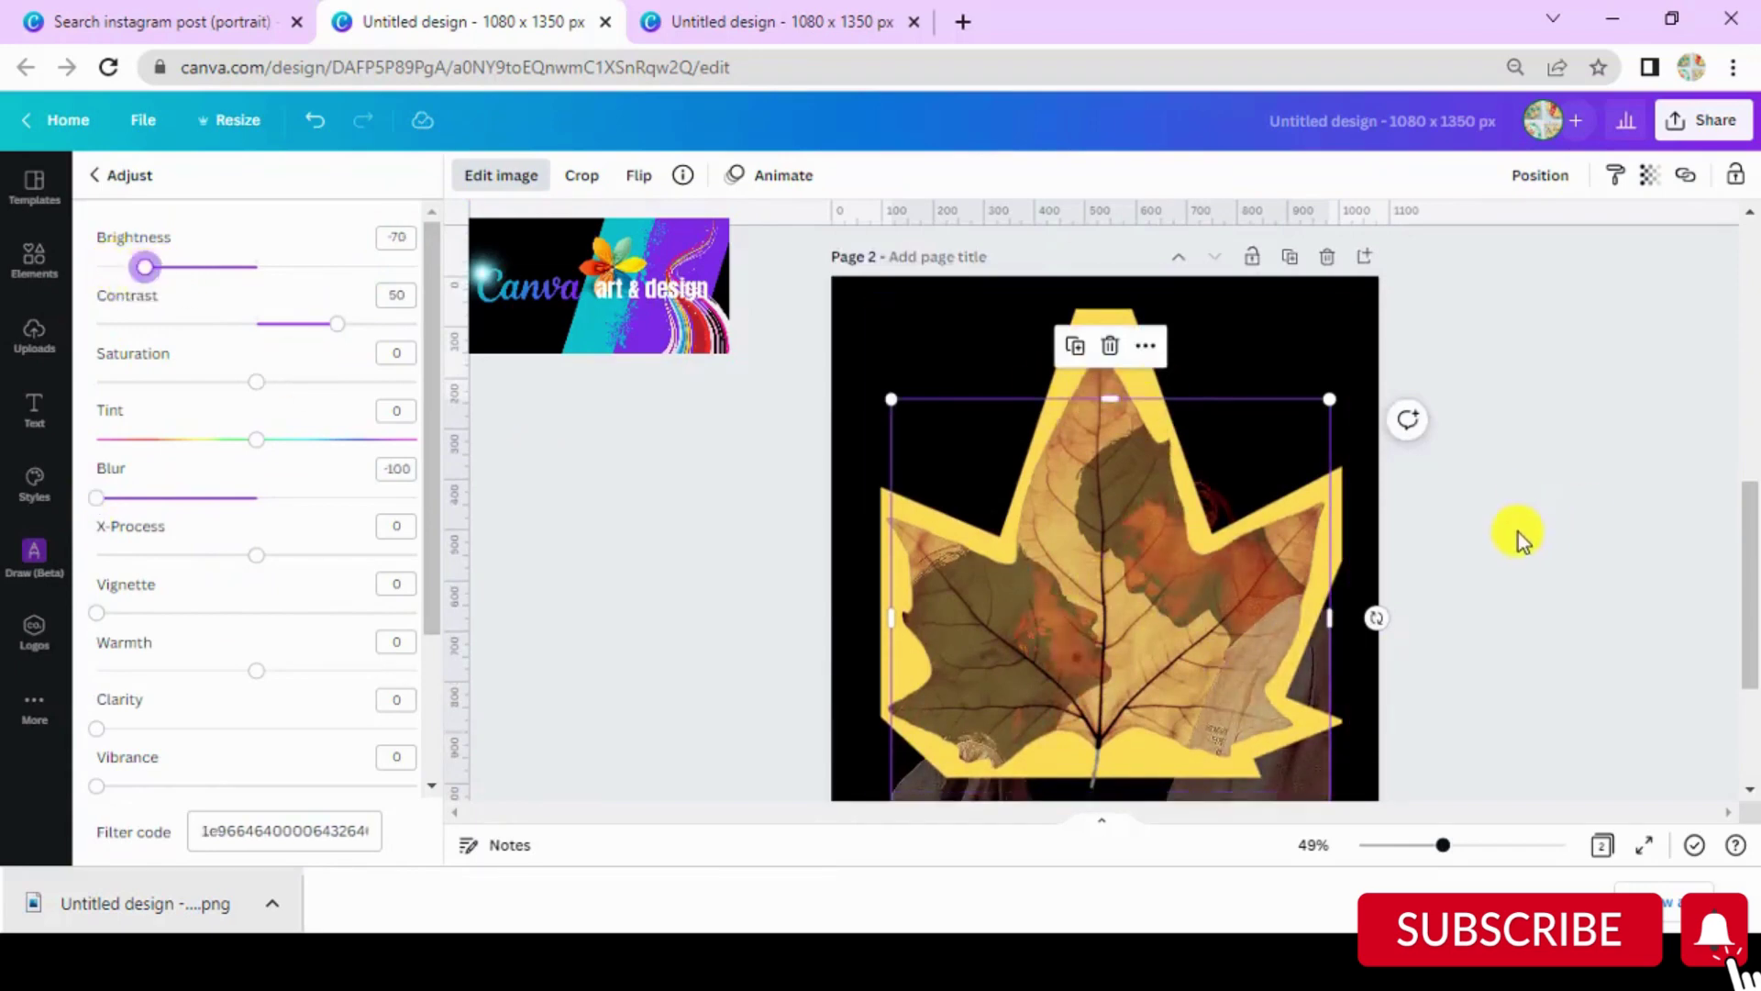
{"action": "left_click", "coordinate": [1518, 532]}
Step: Apply a Glow shadow to the yellow leaf frame with Size 18, Transparency 81 and Blur 20
{"action": "left_click", "coordinate": [1297, 497]}
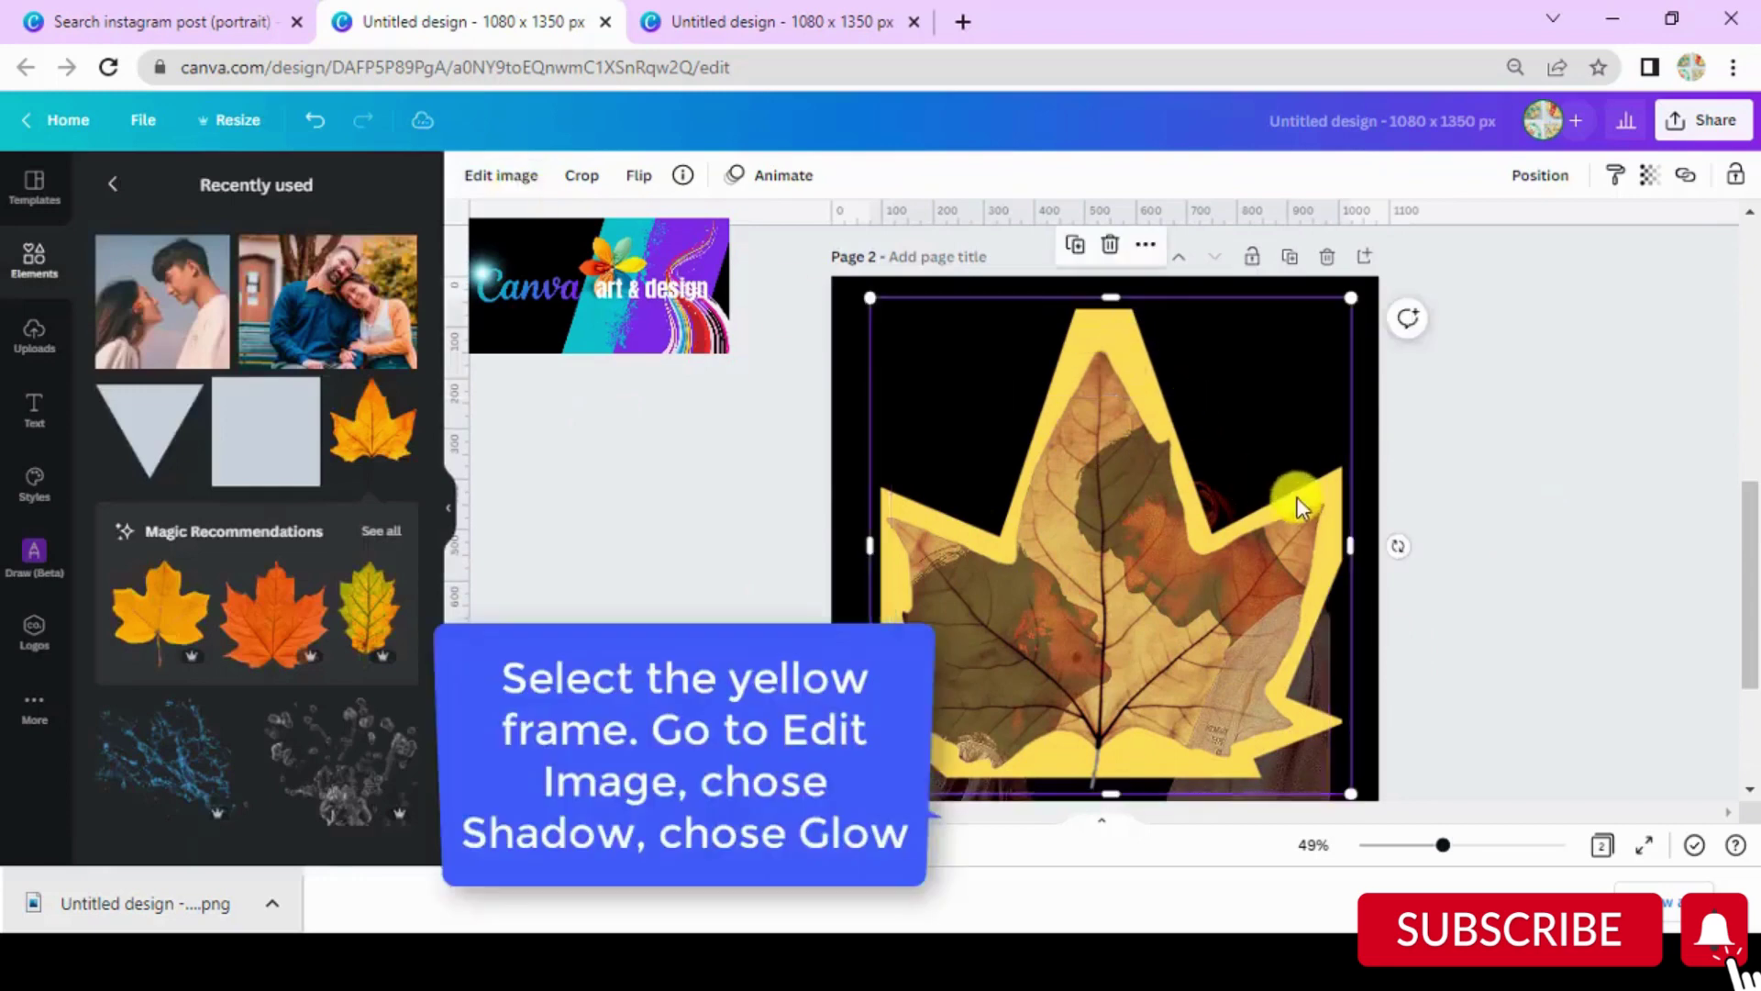
{"action": "left_click", "coordinate": [503, 175]}
{"action": "left_click", "coordinate": [362, 354]}
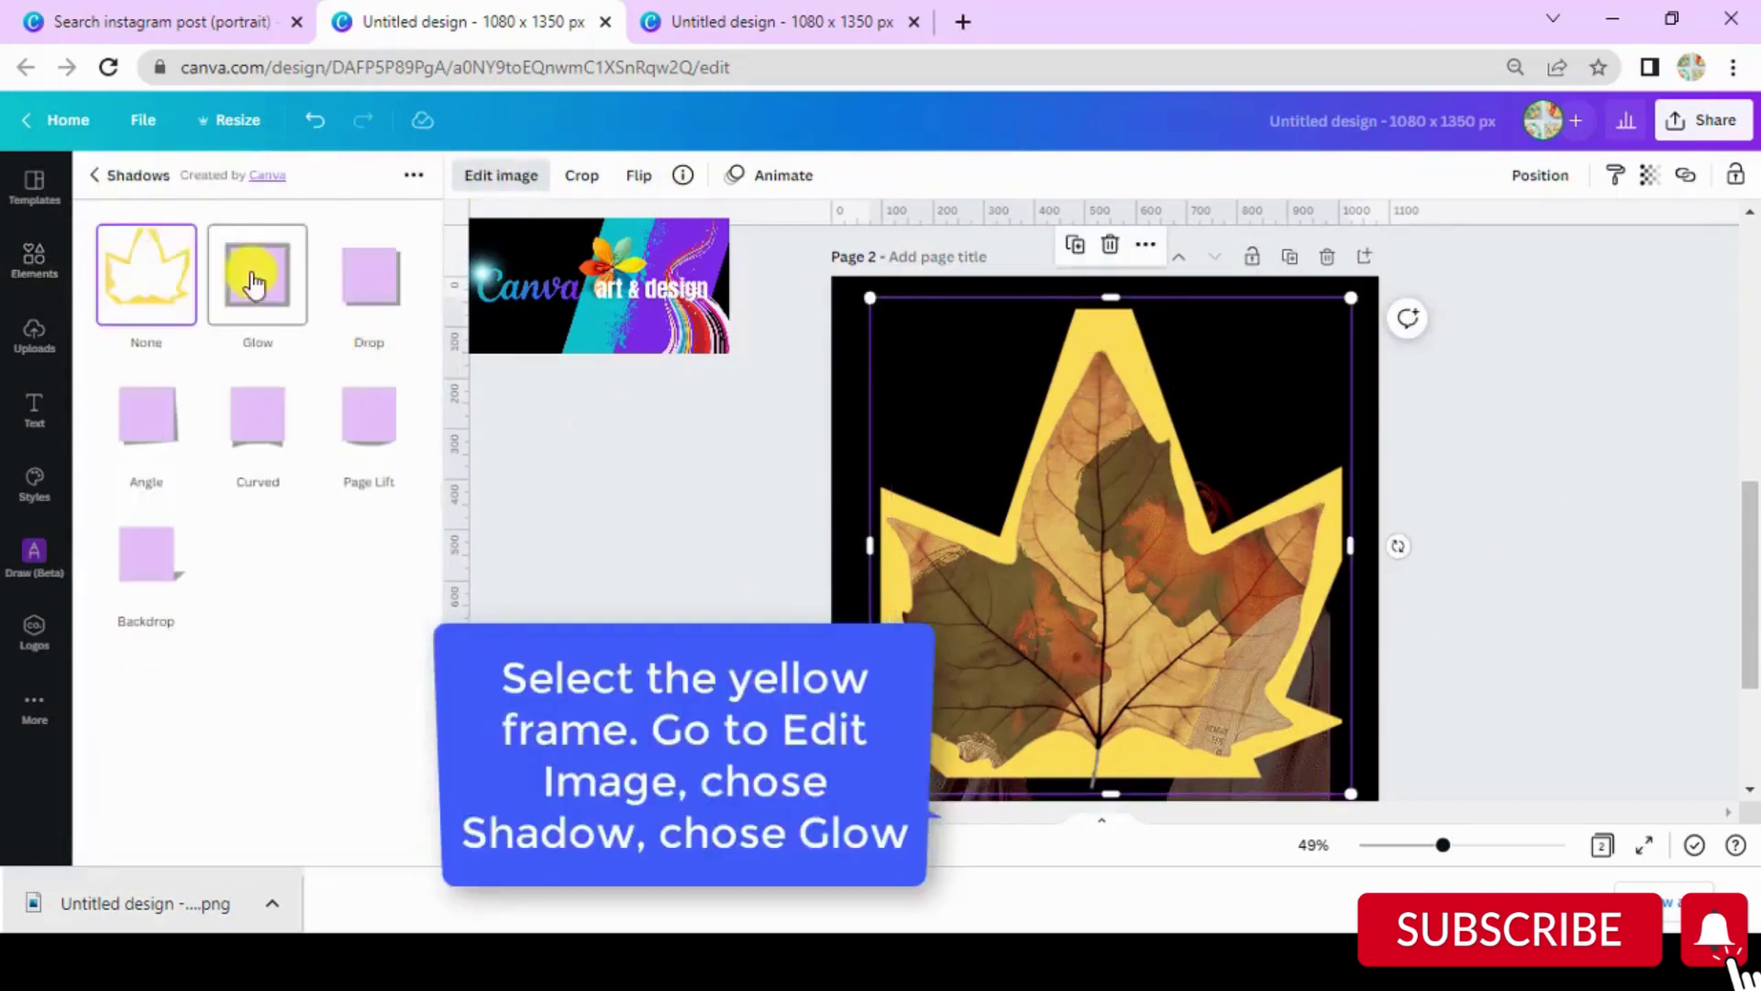
{"action": "left_click", "coordinate": [255, 281]}
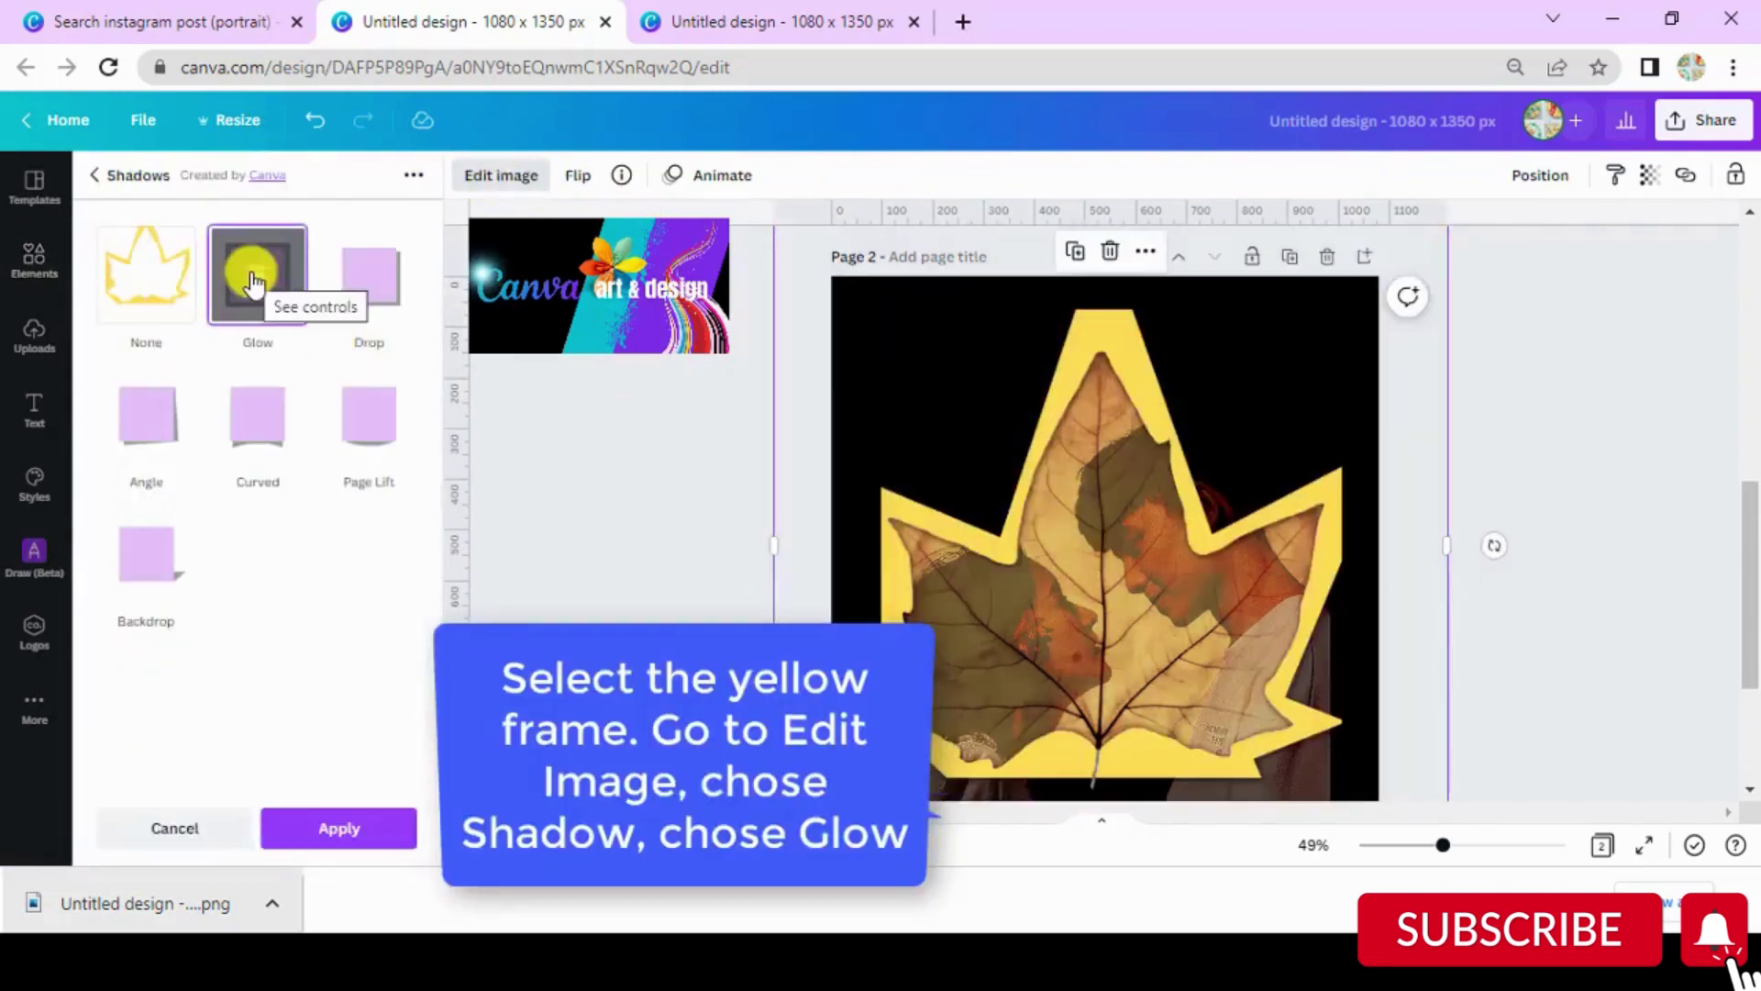
{"action": "left_click", "coordinate": [254, 281]}
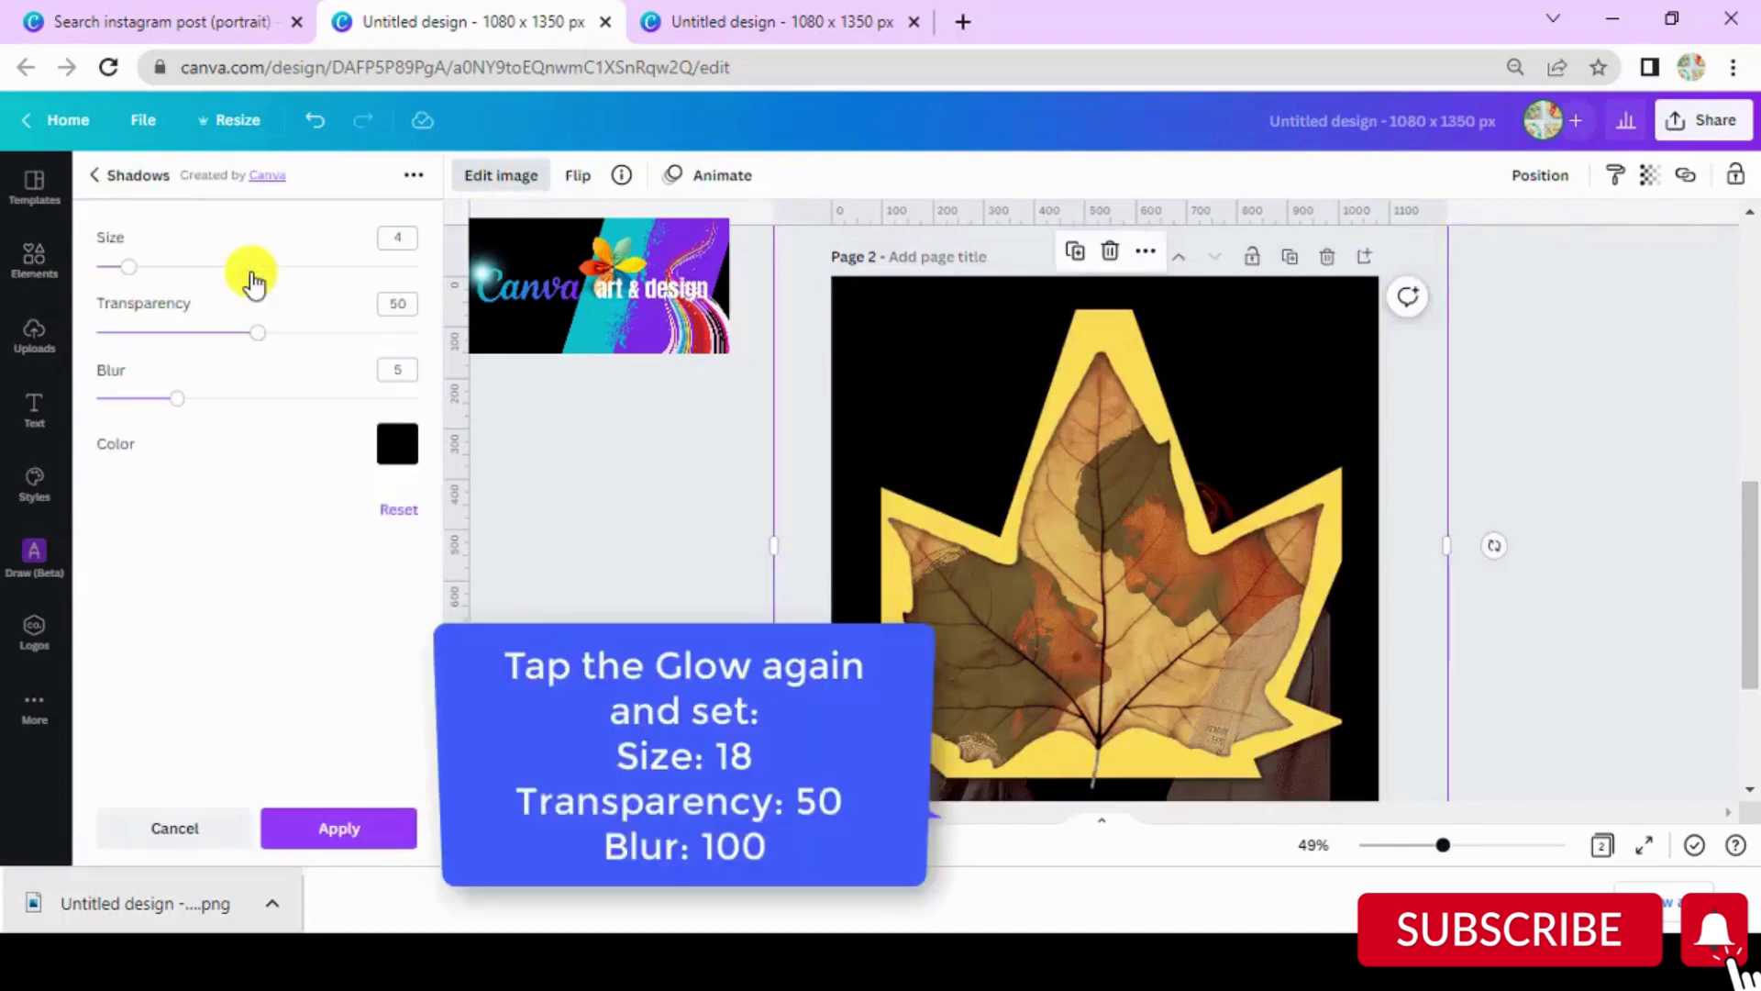
{"action": "left_click", "coordinate": [246, 266]}
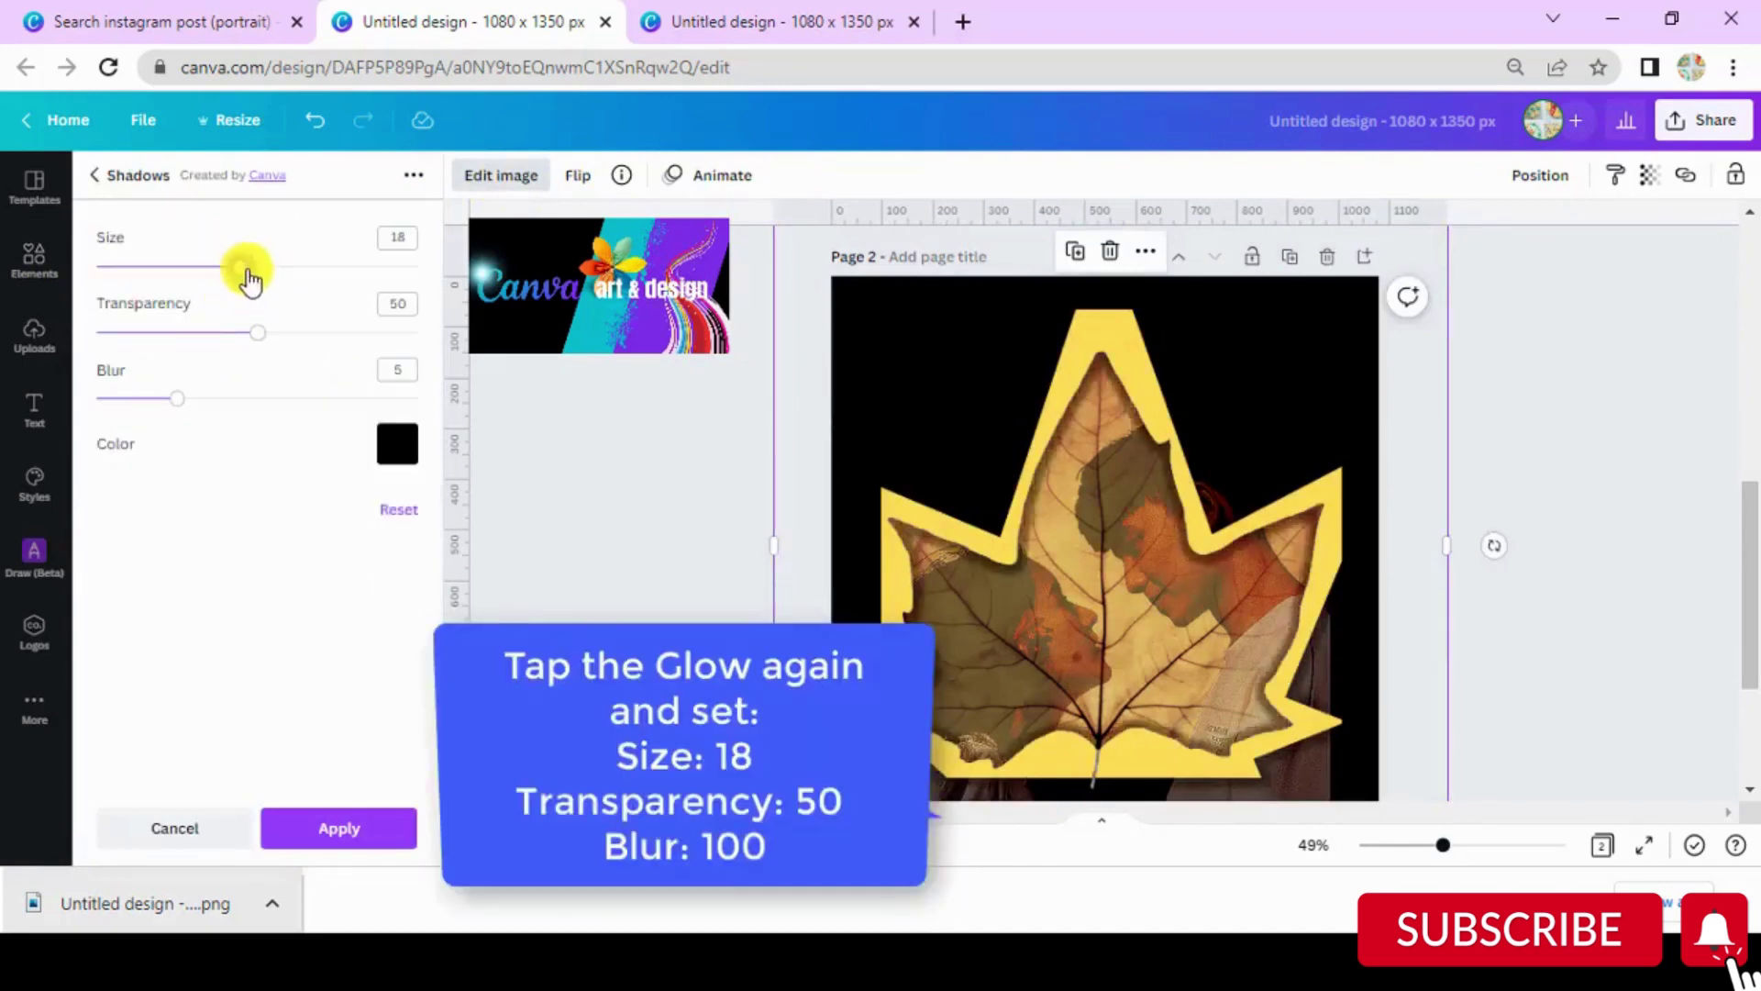
{"action": "left_click", "coordinate": [386, 398]}
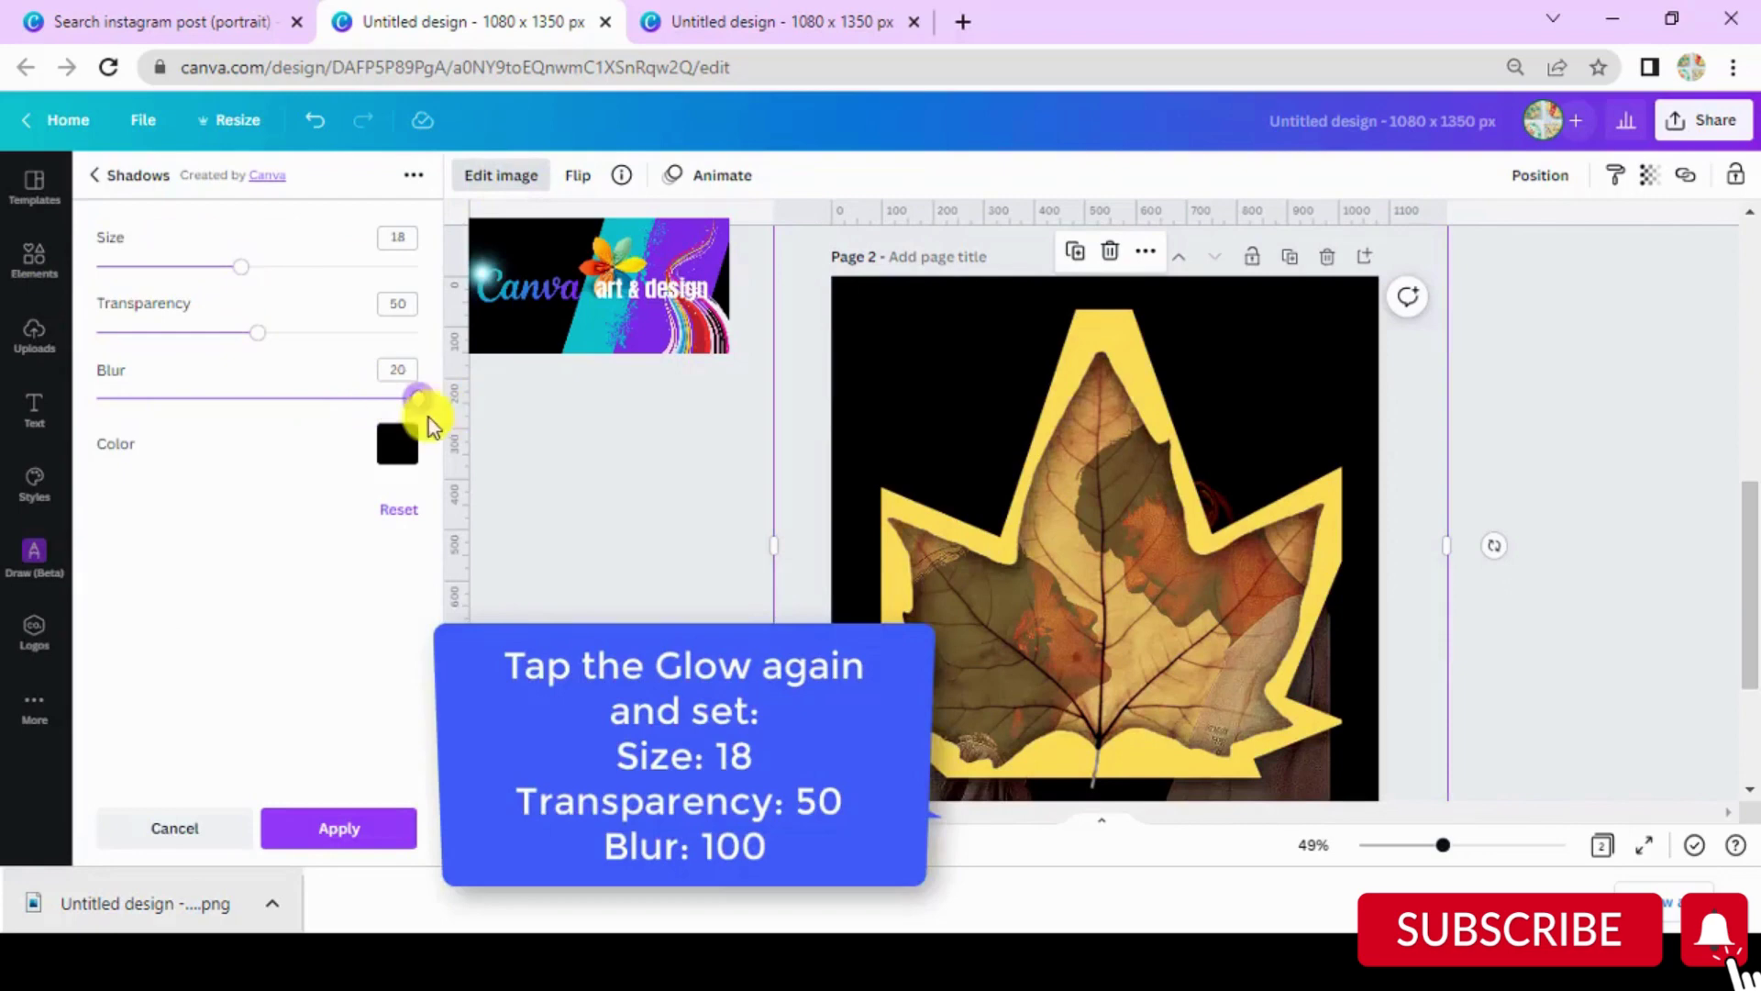
{"action": "left_click", "coordinate": [357, 334]}
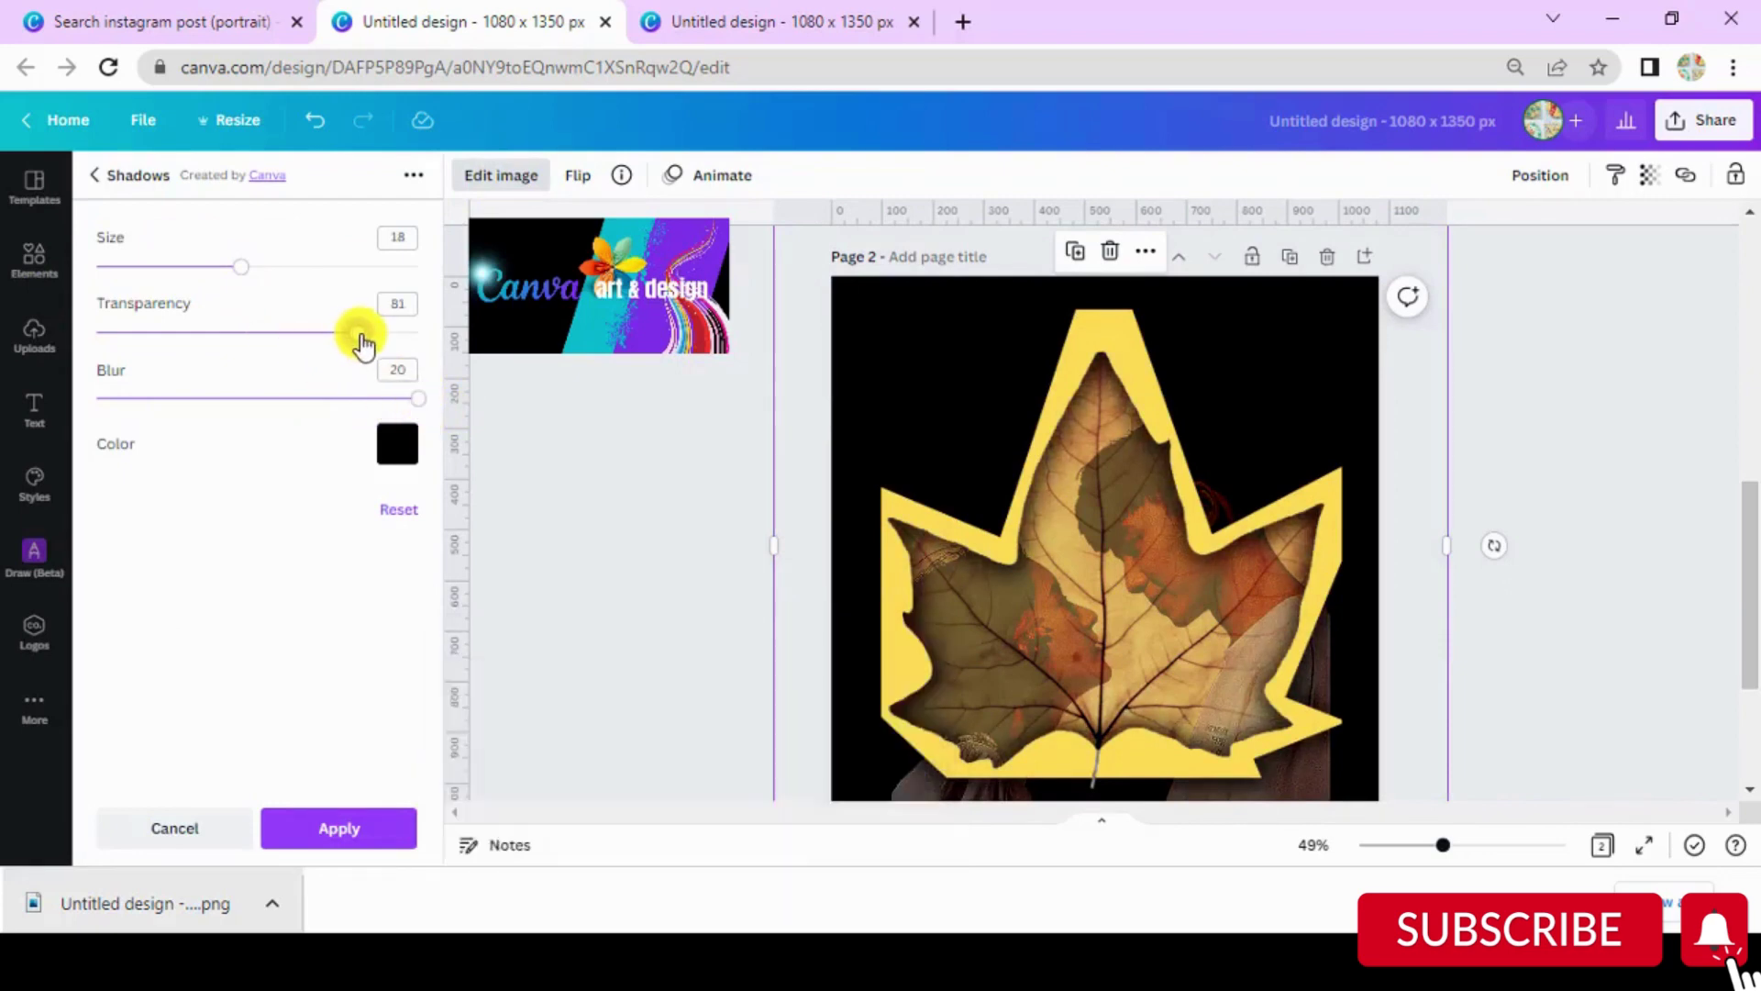
{"action": "scroll", "coordinate": [1329, 483], "scroll_direction": "down", "scroll_amount": 2}
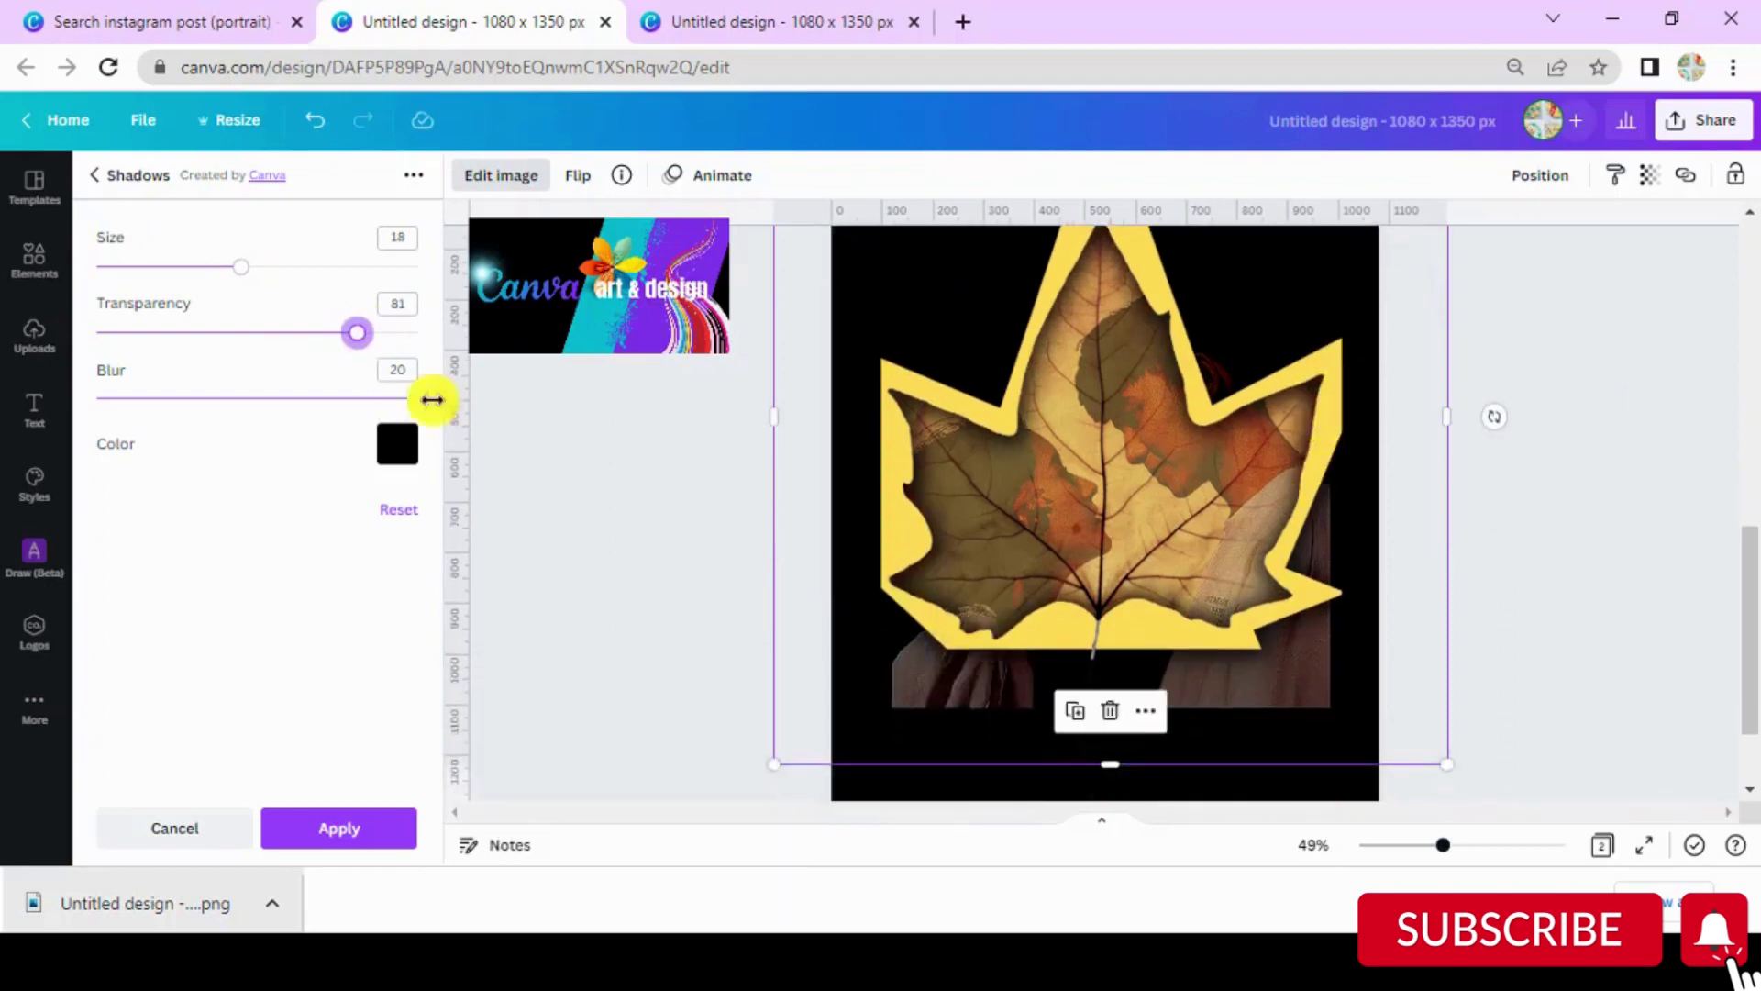
{"action": "left_click", "coordinate": [363, 830]}
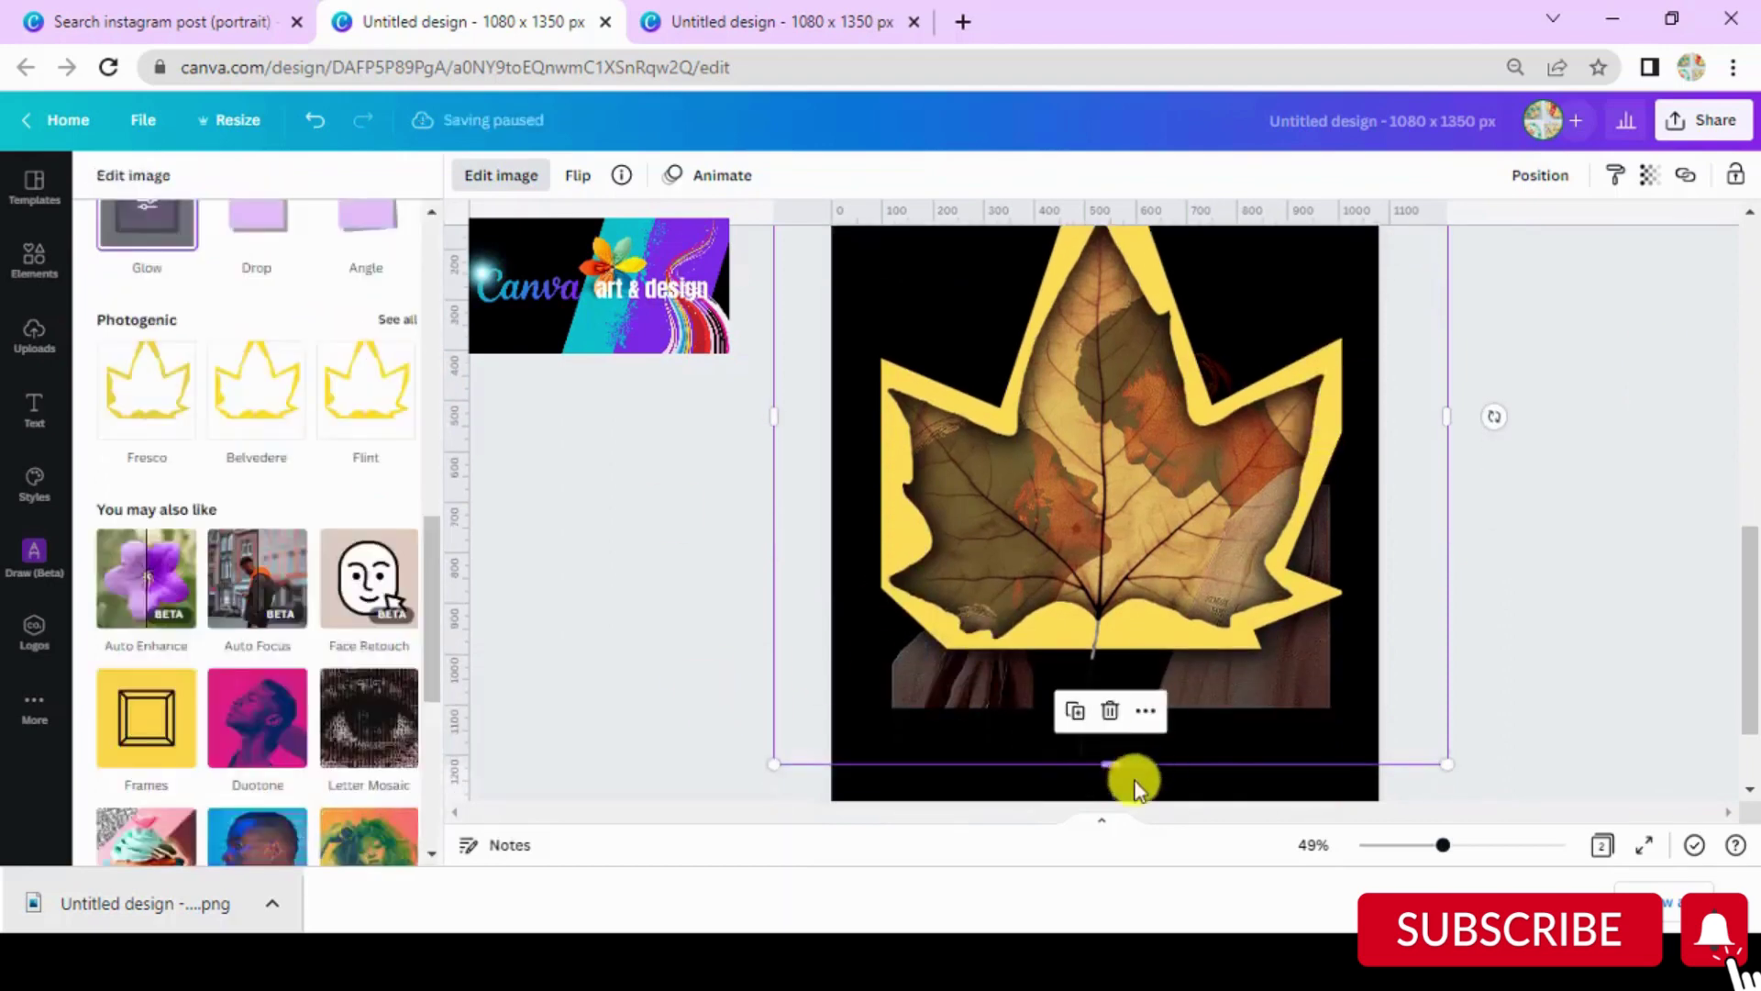
Step: Set the couple photo's transparency to 66
{"action": "left_click", "coordinate": [1220, 688]}
{"action": "left_click", "coordinate": [1649, 174]}
{"action": "left_click", "coordinate": [1584, 262]}
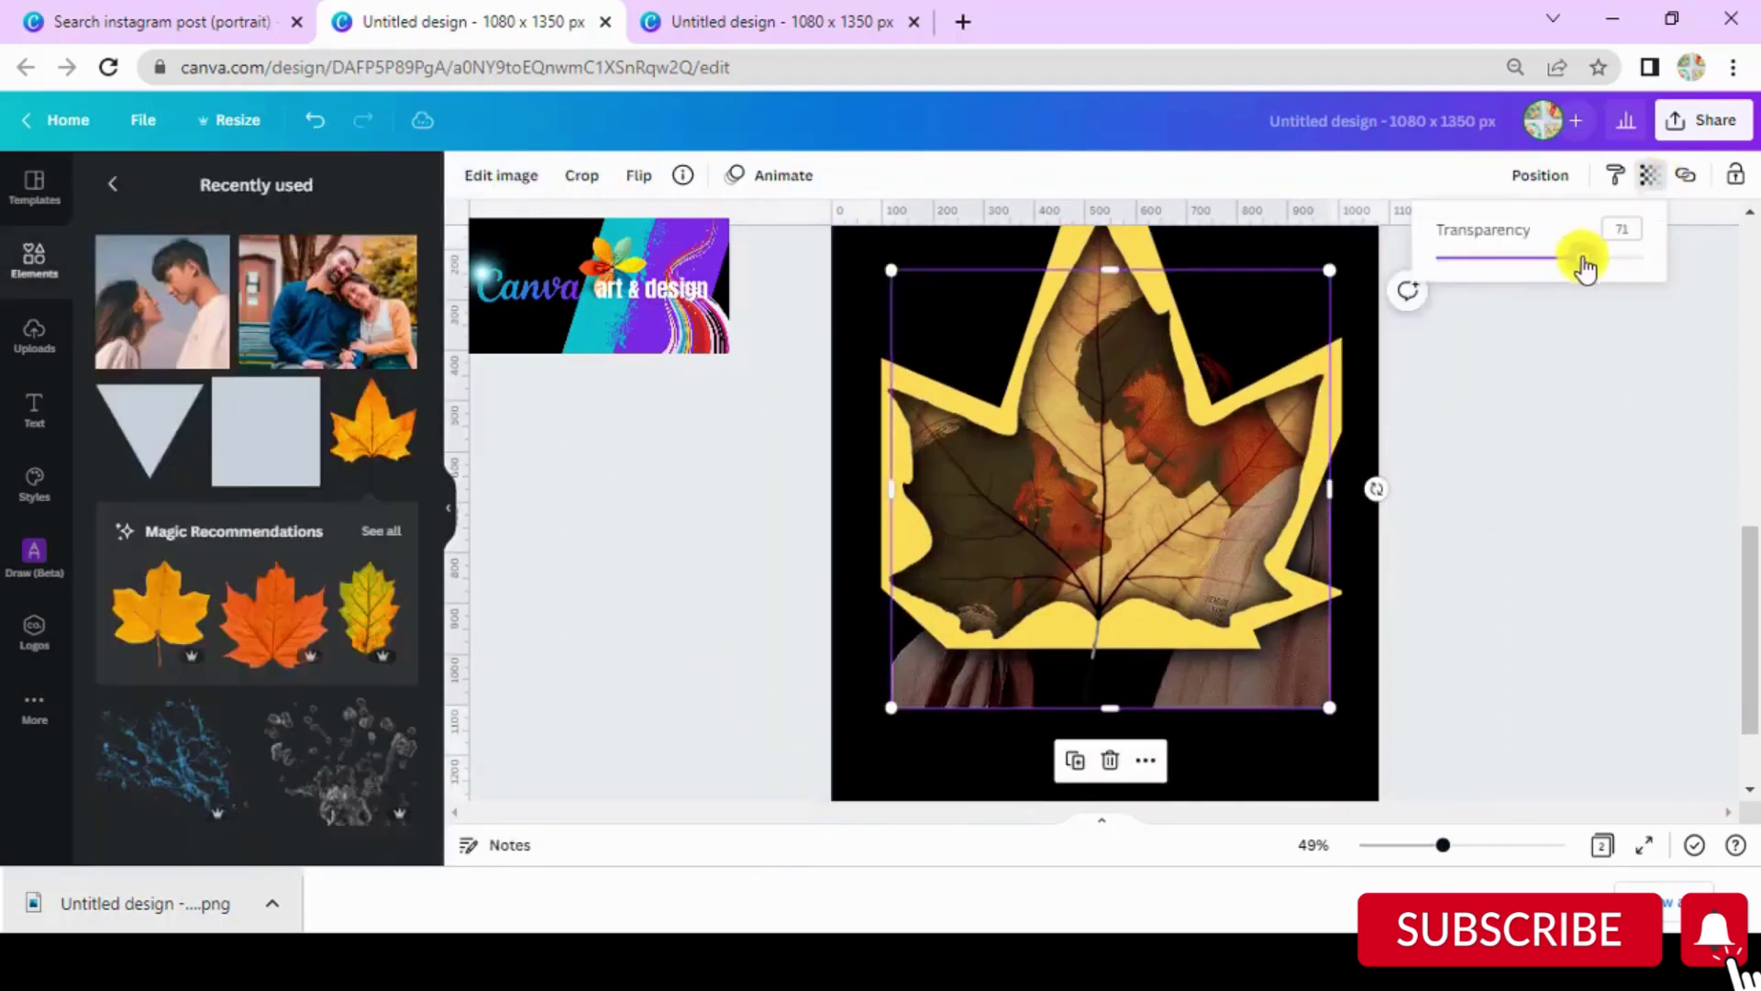
{"action": "left_click_drag", "start_coordinate": [1584, 261], "coordinate": [1570, 261]}
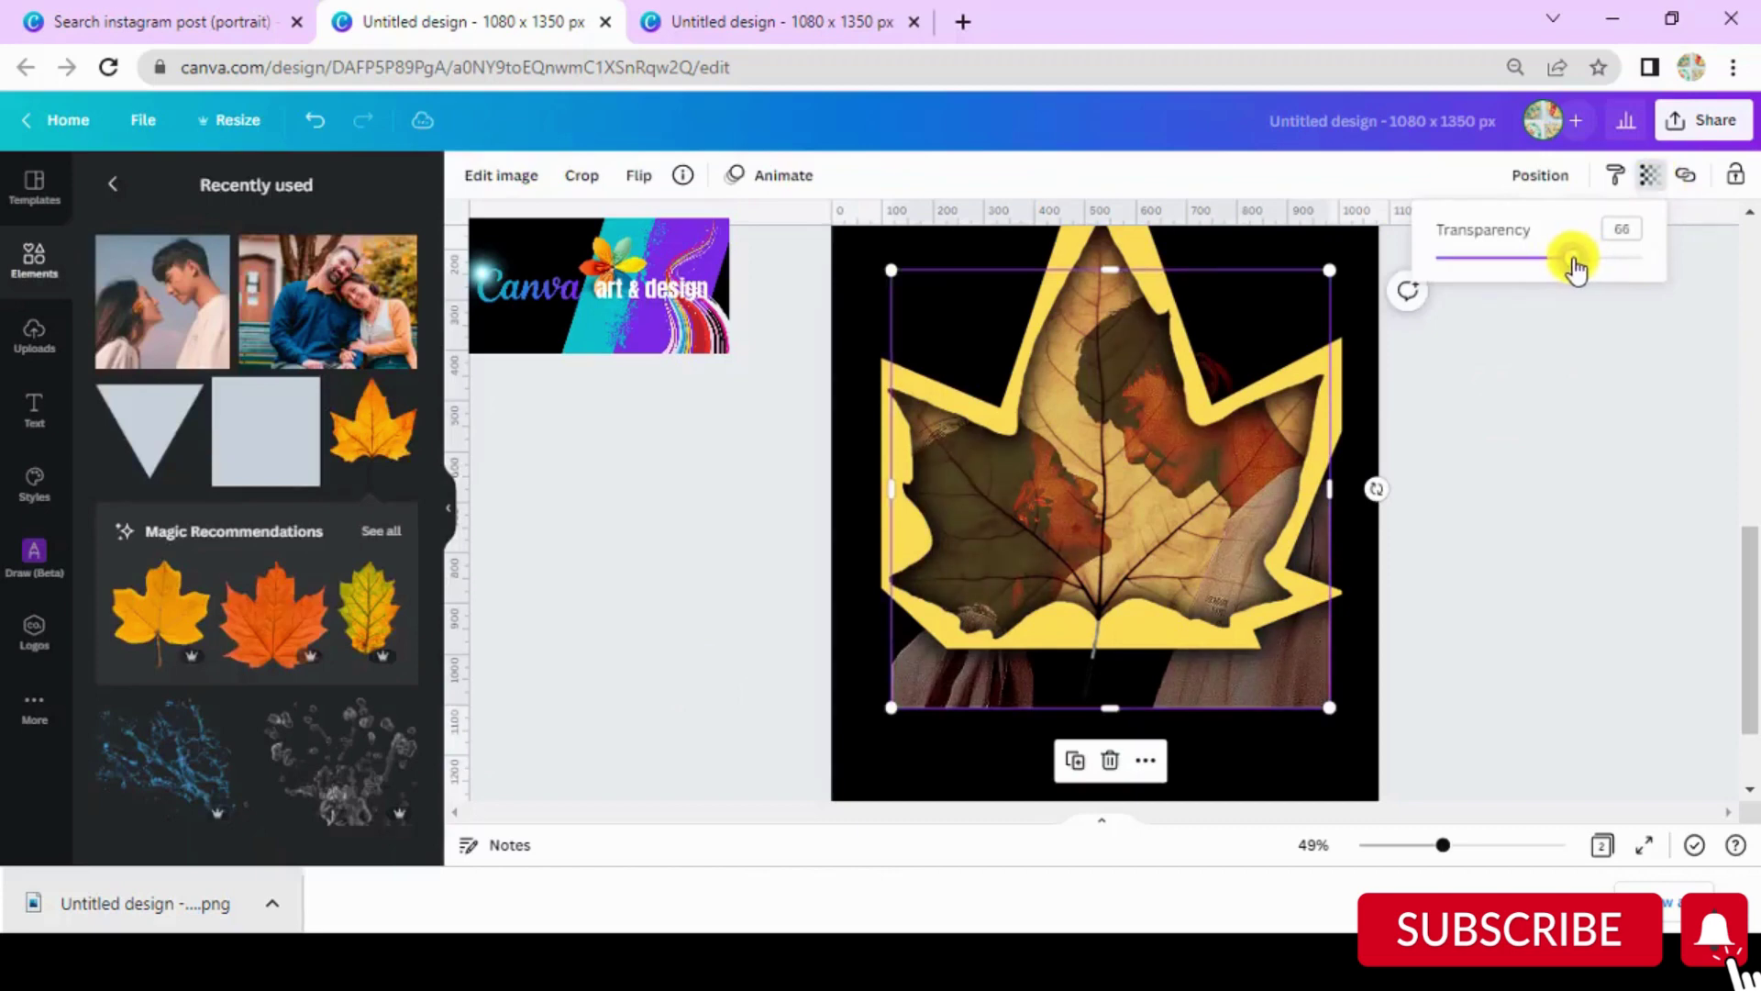
{"action": "left_click", "coordinate": [1631, 231]}
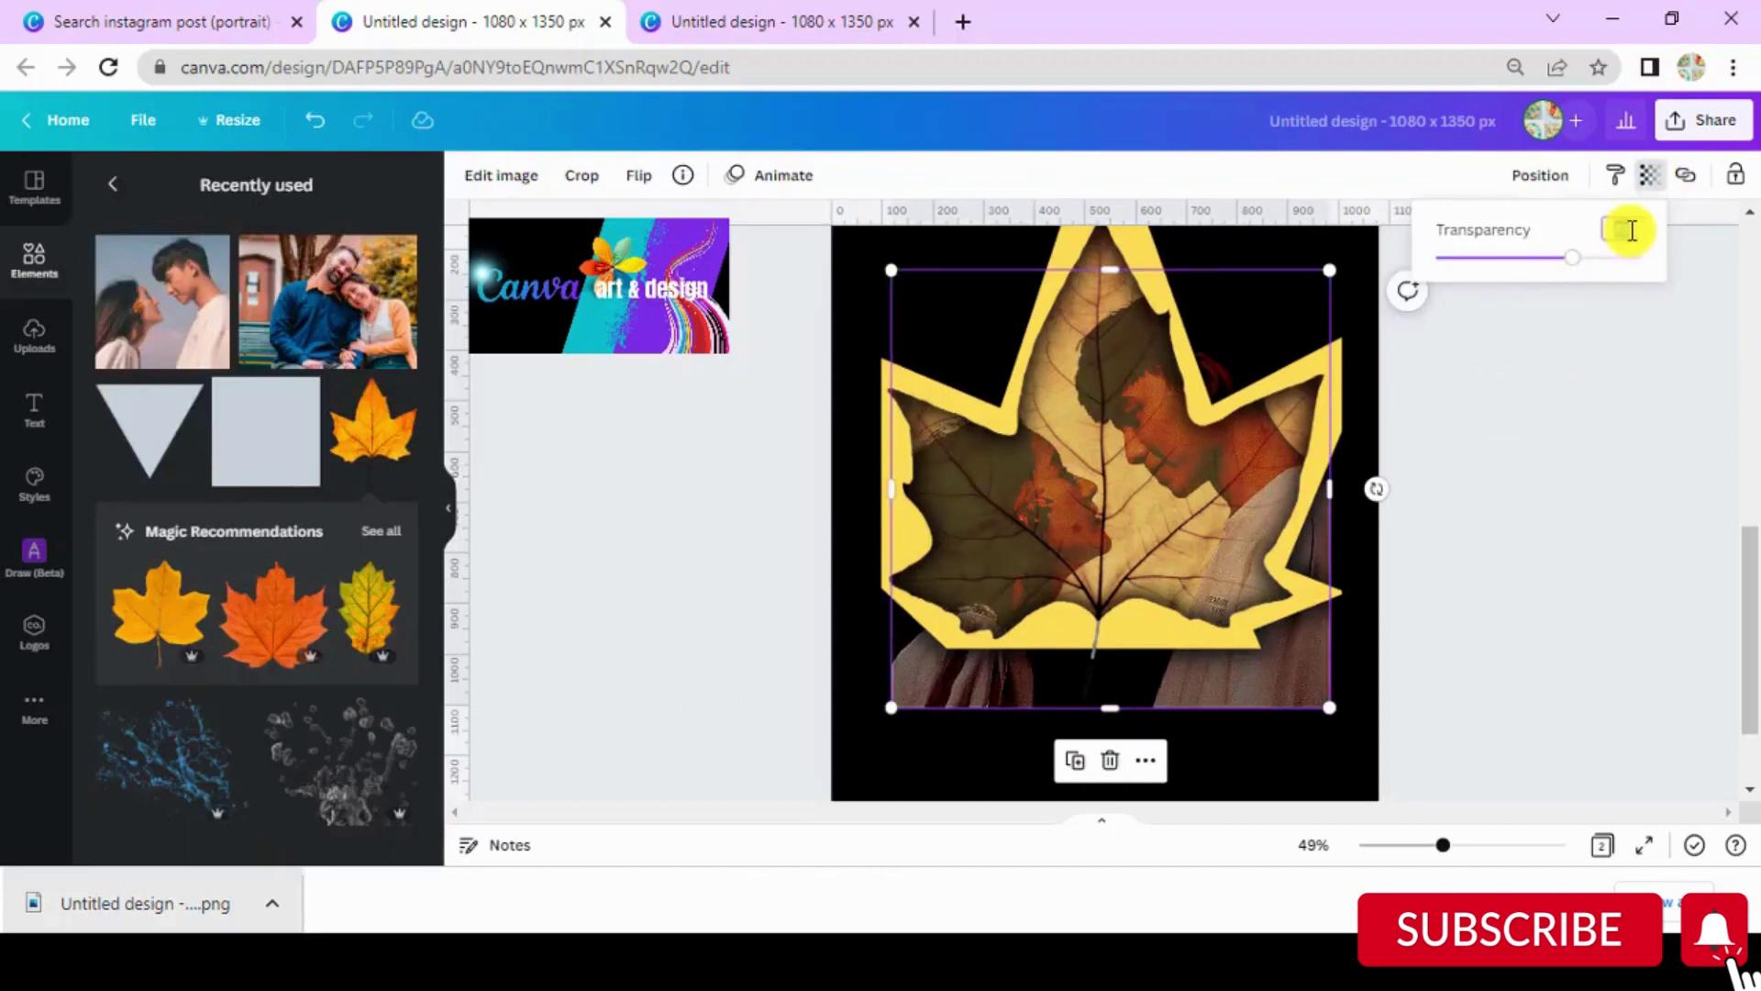
{"action": "left_click", "coordinate": [1648, 617]}
Step: Copy all elements of page 1 and paste them onto page 2
{"action": "scroll", "coordinate": [1523, 569], "scroll_direction": "up", "scroll_amount": 2}
{"action": "scroll", "coordinate": [1440, 615], "scroll_direction": "up", "scroll_amount": 5}
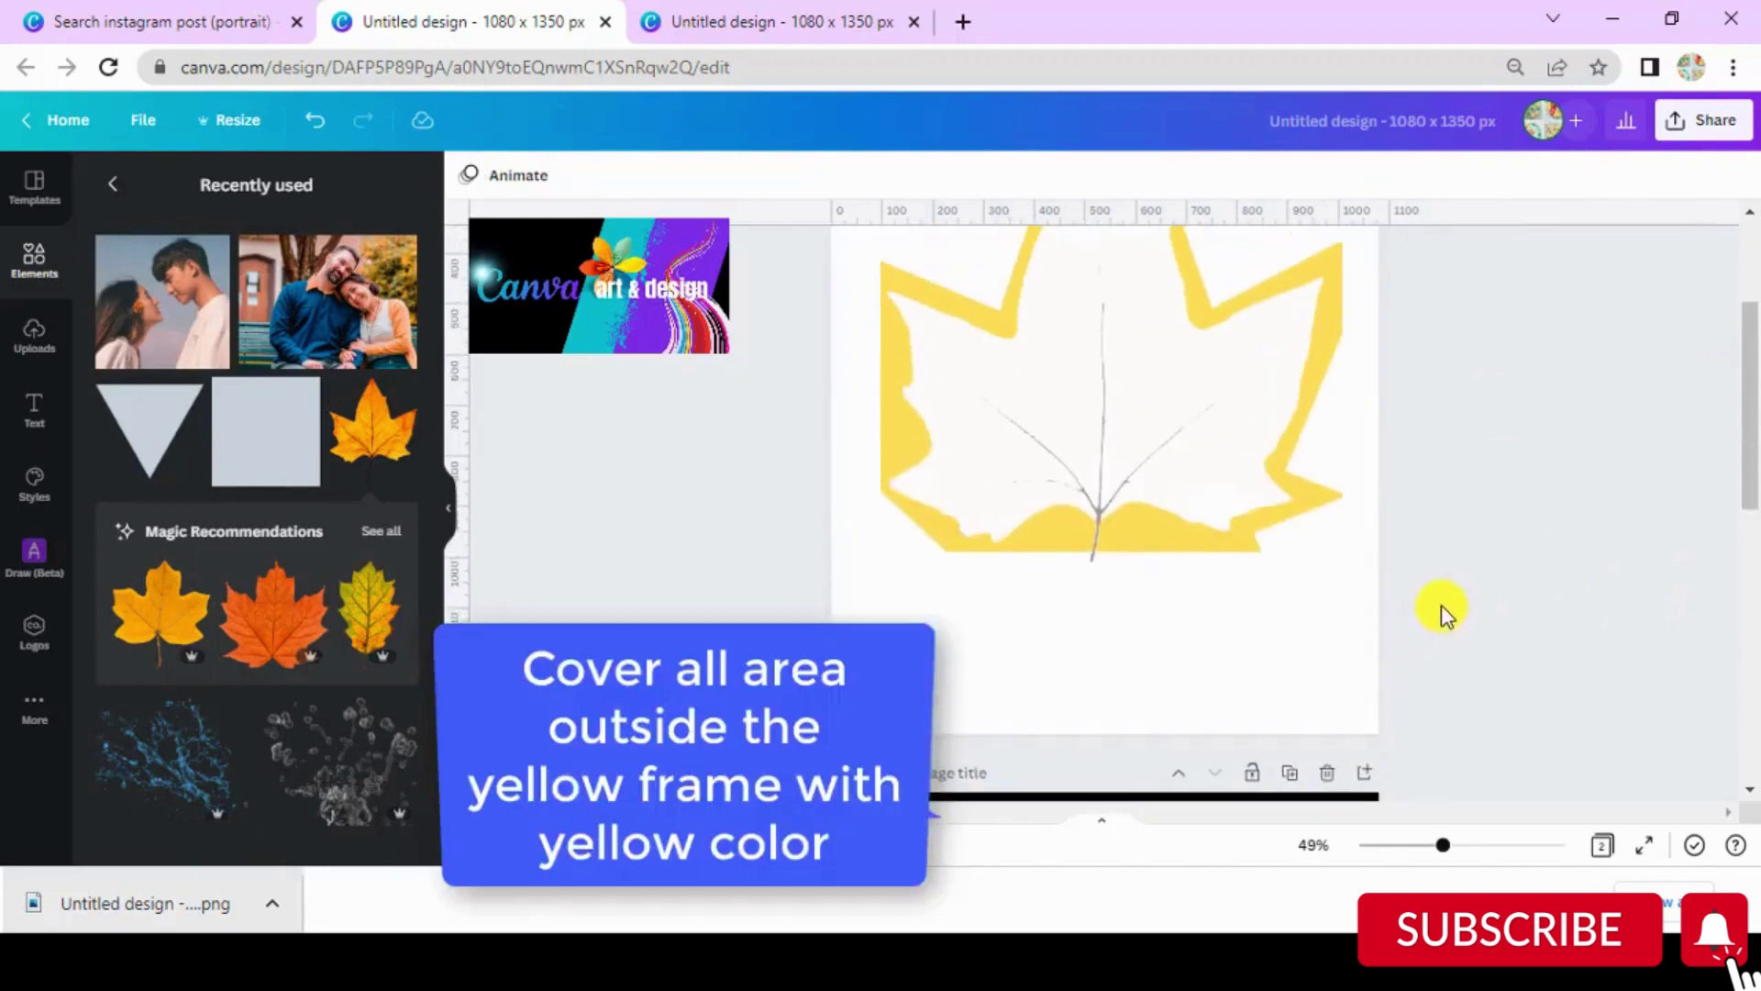
{"action": "left_click", "coordinate": [1400, 844]}
{"action": "left_click_drag", "start_coordinate": [1379, 321], "coordinate": [794, 558]}
{"action": "right_click", "coordinate": [1015, 558]}
{"action": "left_click", "coordinate": [1077, 471]}
{"action": "scroll", "coordinate": [1345, 658], "scroll_direction": "down", "scroll_amount": 3}
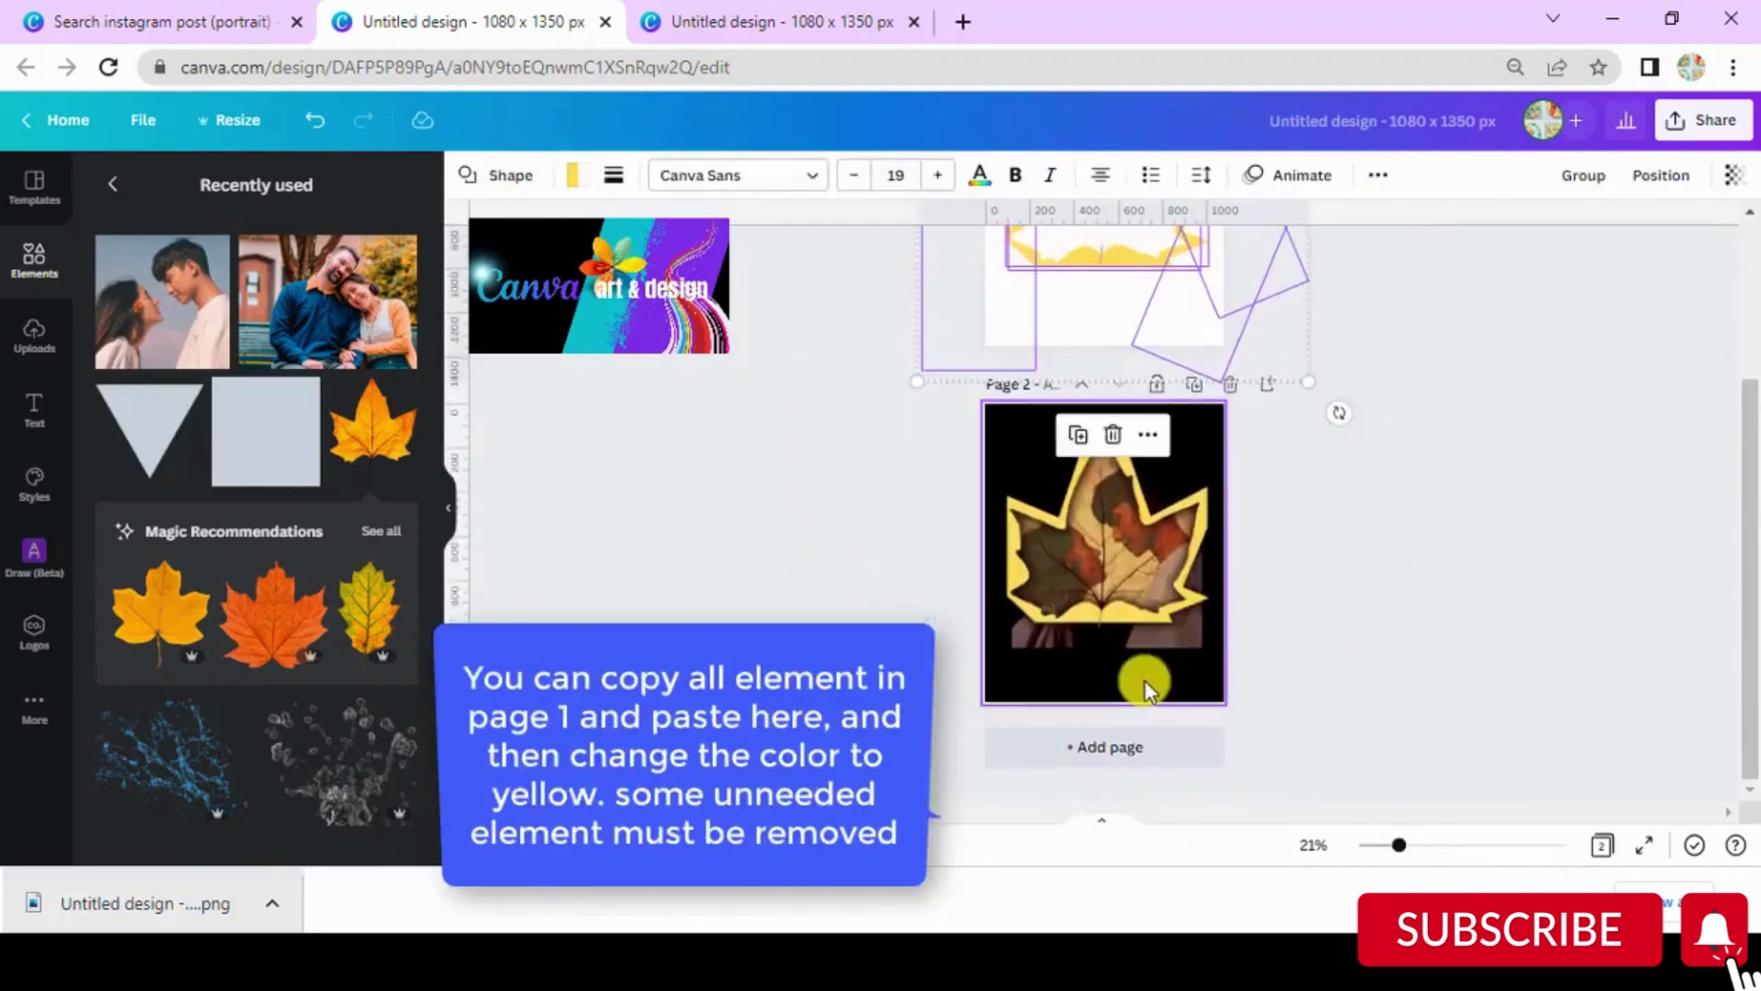
{"action": "right_click", "coordinate": [1143, 680]}
{"action": "left_click", "coordinate": [1209, 481]}
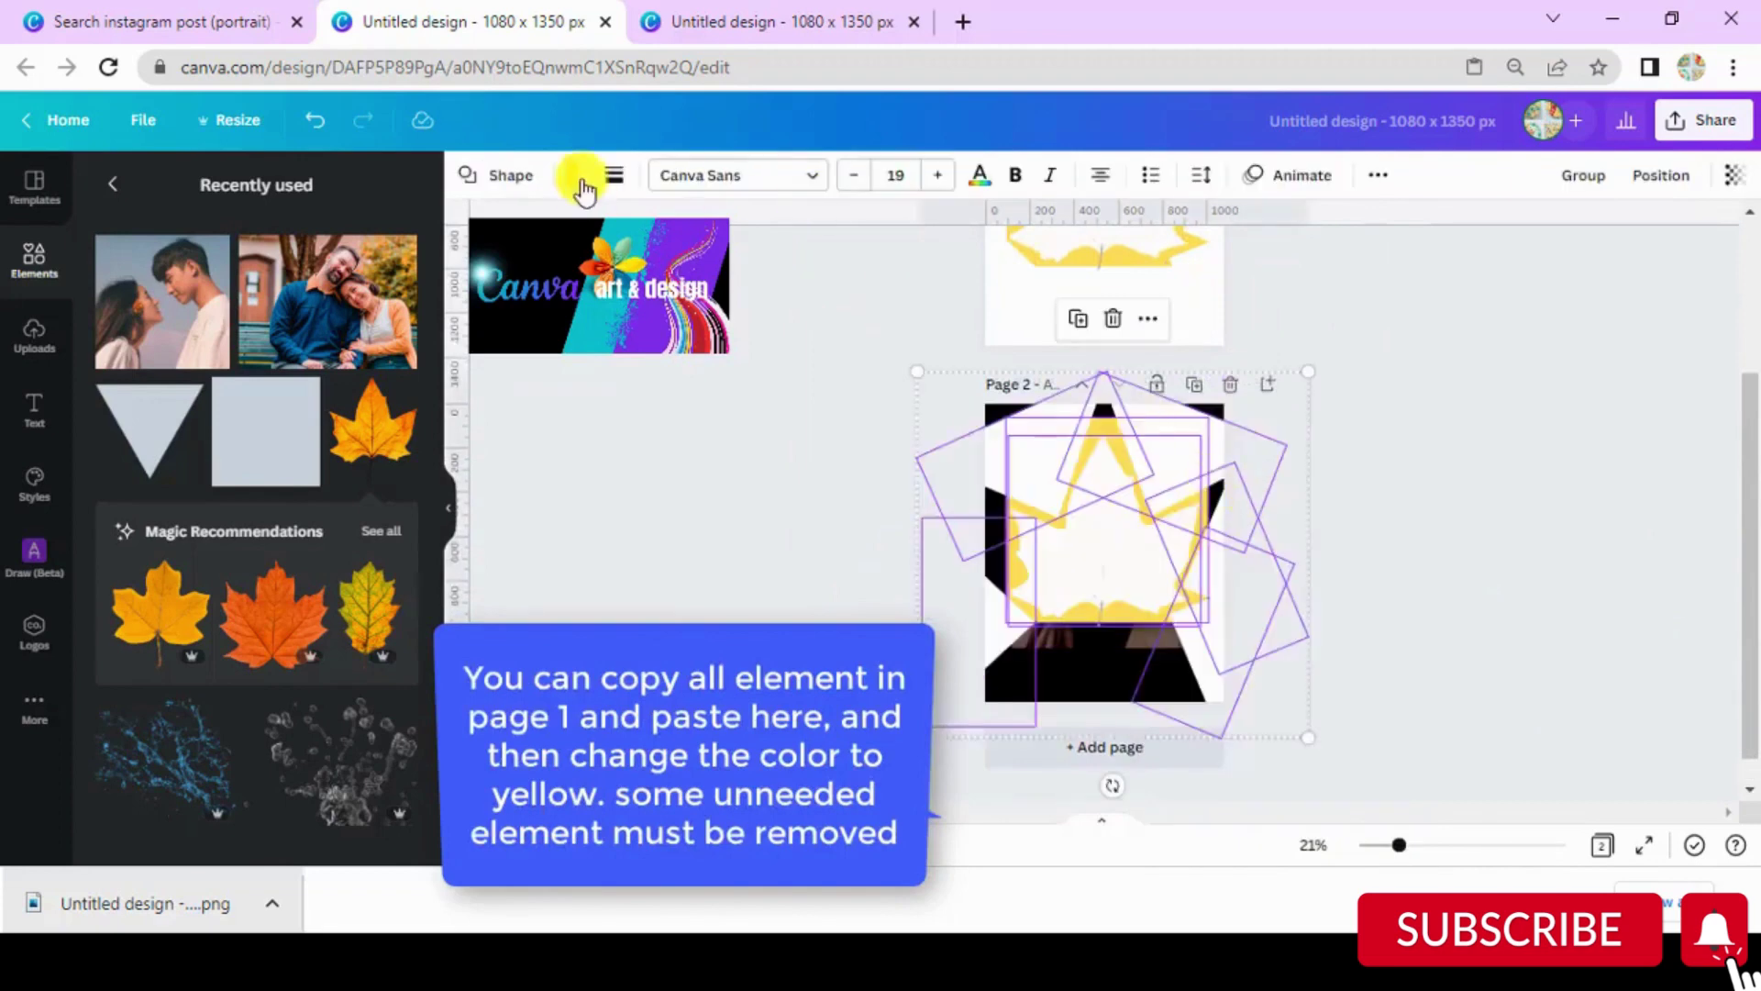
Step: Recolour the pasted shapes yellow and delete the pasted white leaf image covering the couple
{"action": "left_click", "coordinate": [581, 176]}
{"action": "left_click", "coordinate": [287, 277]}
{"action": "left_click", "coordinate": [1134, 564]}
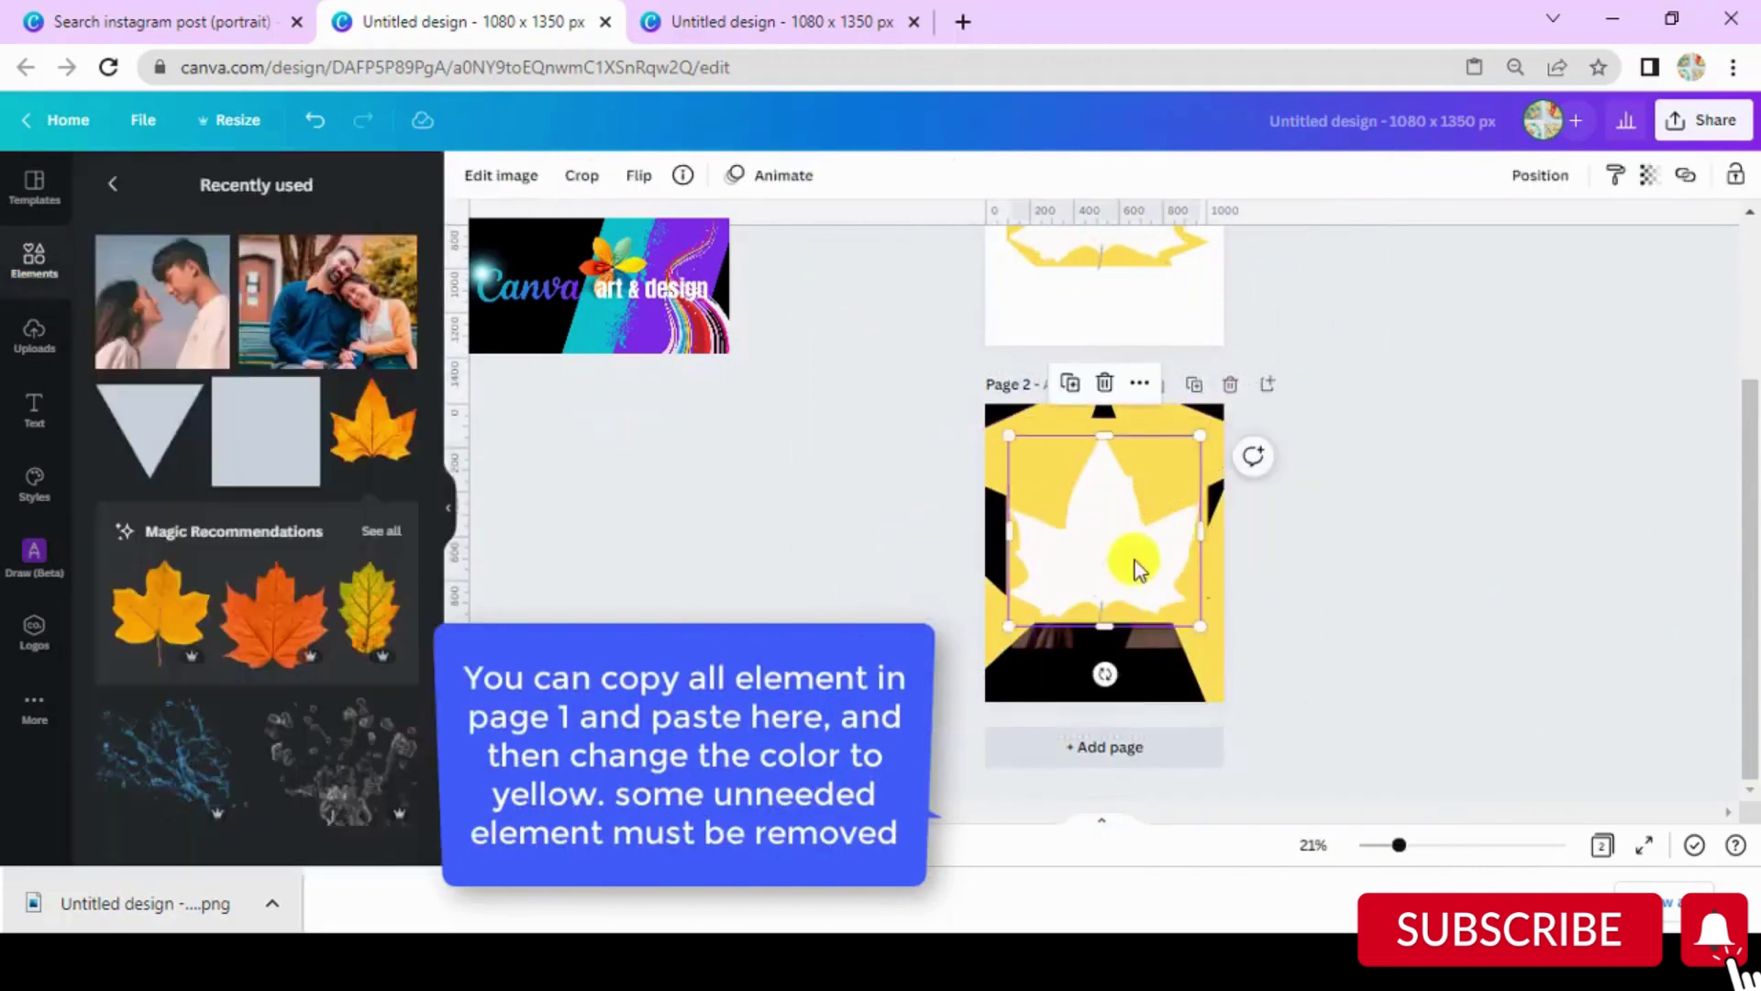
Step: Nudge the yellow shape at the leaf's lower-left side rightward, closer to the leaf
{"action": "left_click_drag", "start_coordinate": [1398, 844], "coordinate": [1419, 844]}
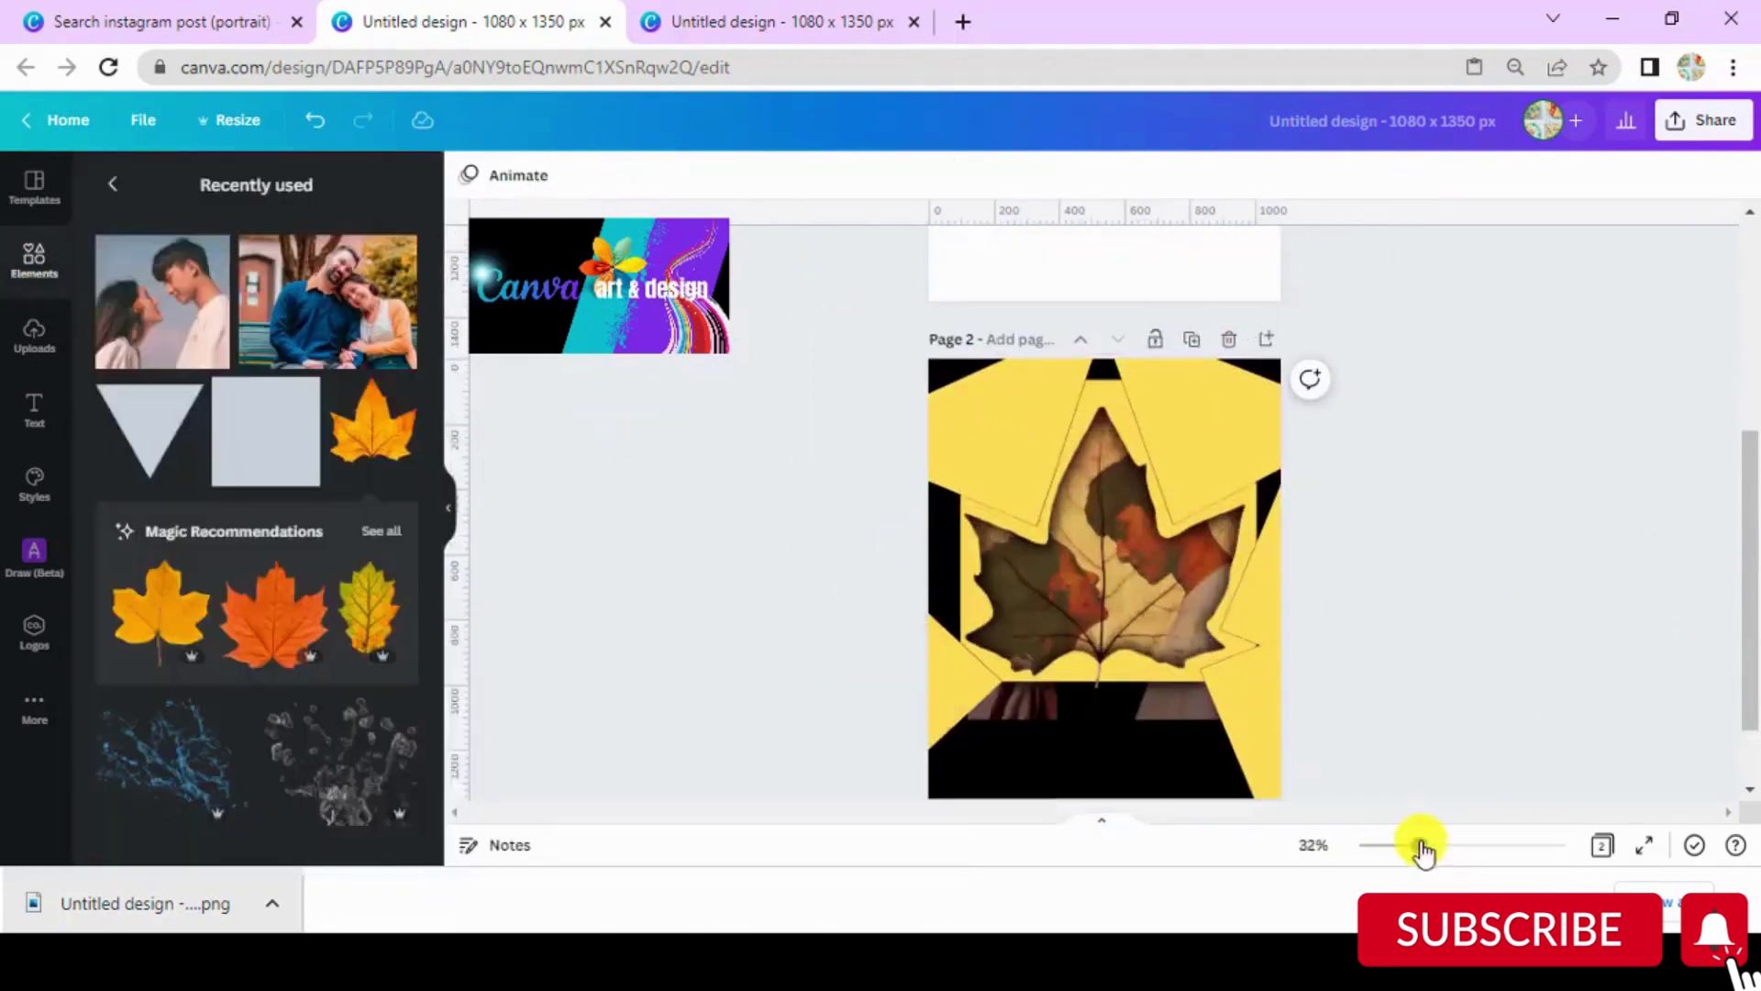
{"action": "left_click", "coordinate": [1194, 463]}
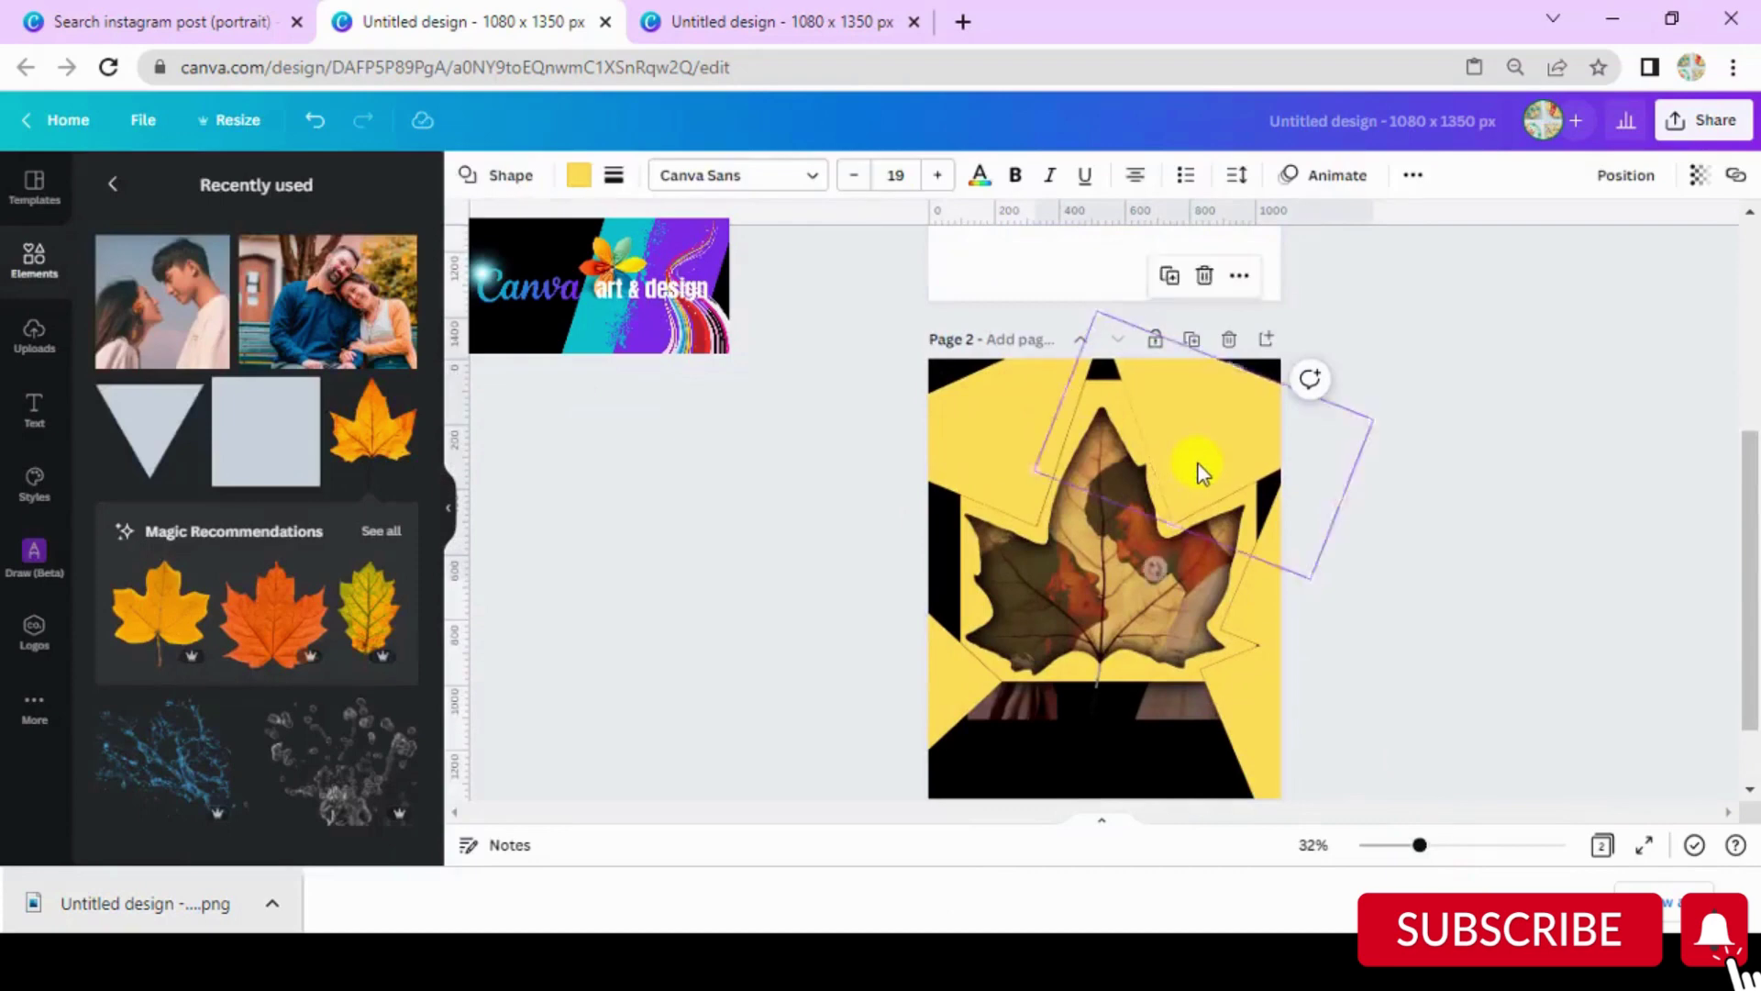
{"action": "left_click", "coordinate": [1015, 449]}
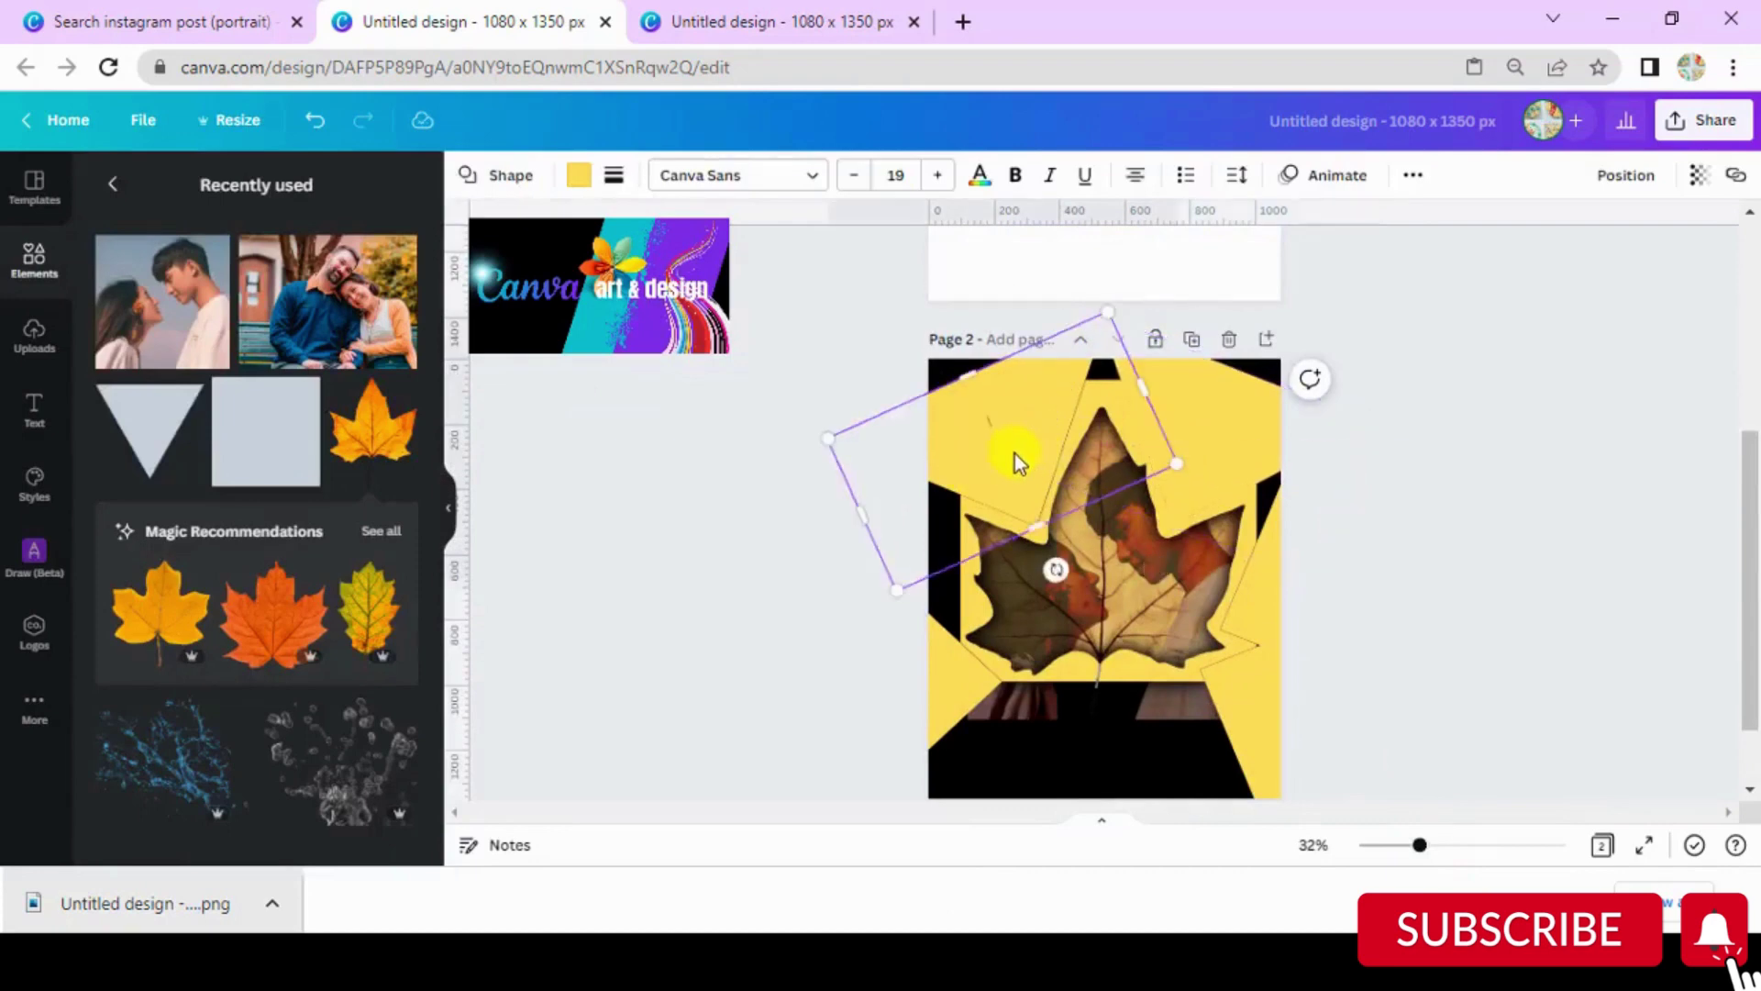
{"action": "left_click", "coordinate": [942, 697]}
{"action": "key", "text": "Right"}
{"action": "key", "text": "Right"}
{"action": "key", "text": "Right"}
Step: Nudge the yellow shapes along the leaf's right side leftward, closer to the leaf's edge
{"action": "left_click", "coordinate": [1227, 710]}
{"action": "key", "text": "Left"}
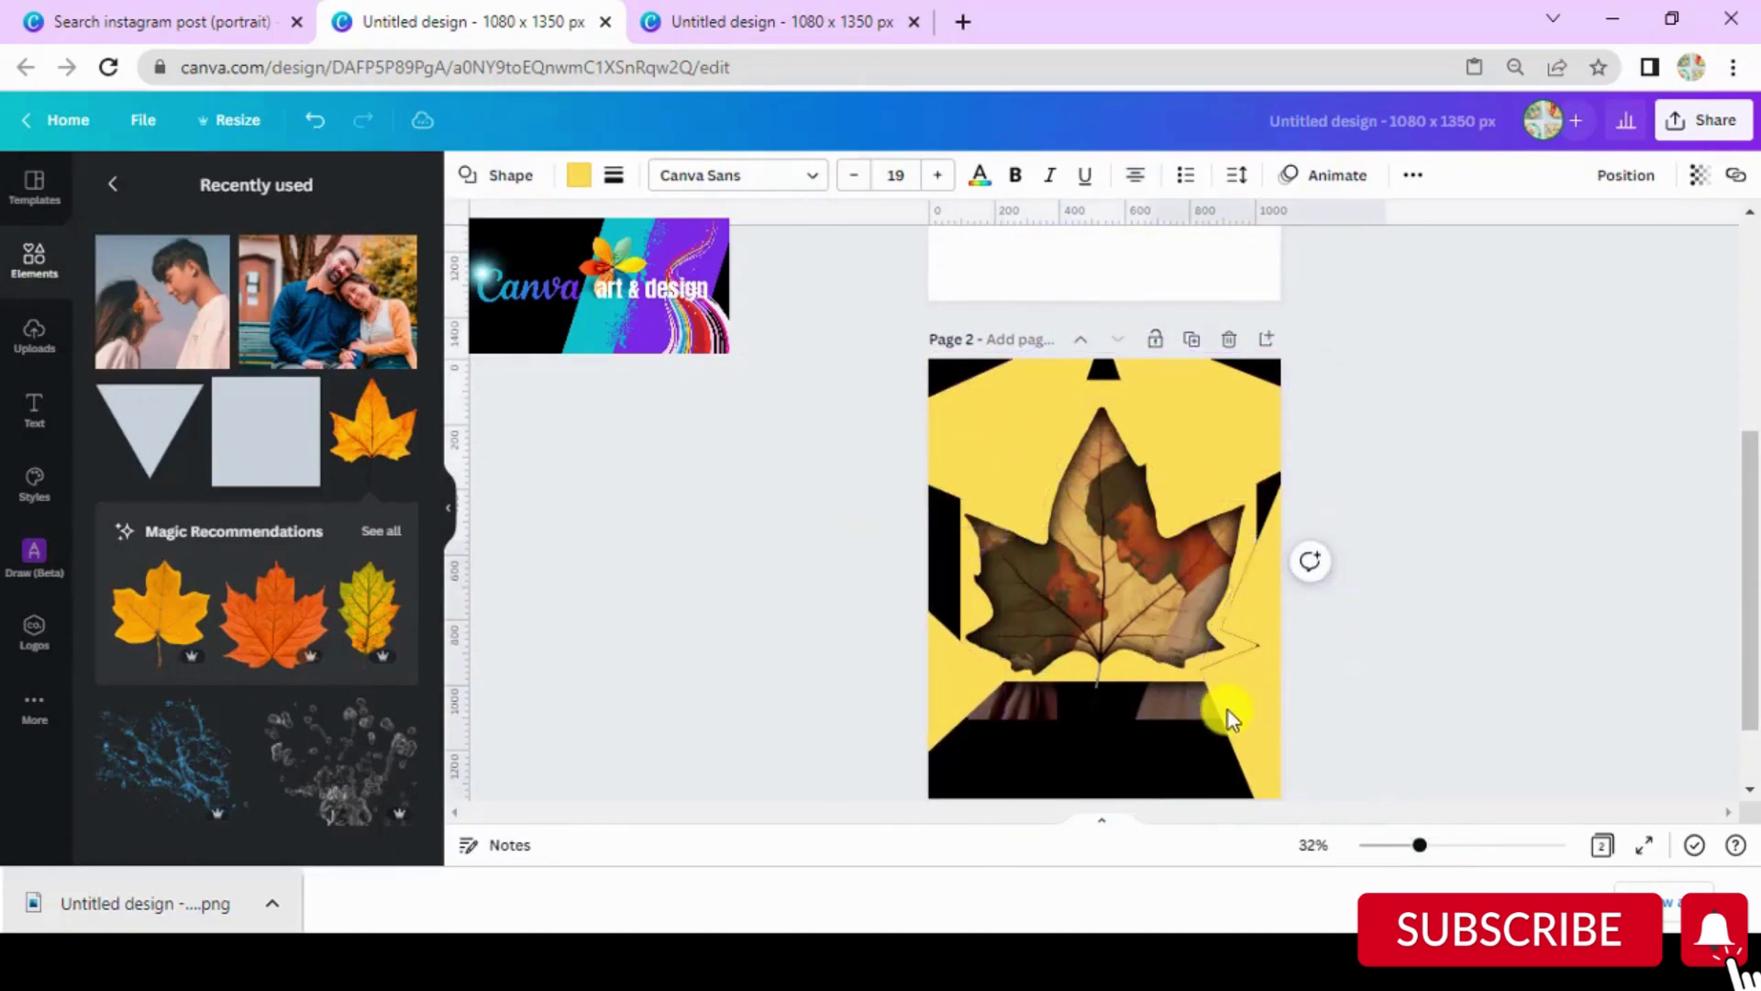
{"action": "key", "text": "Left"}
{"action": "key", "text": "Left"}
{"action": "key", "text": "Left"}
{"action": "key", "text": "Left"}
{"action": "key", "text": "Left"}
{"action": "key", "text": "Left"}
{"action": "key", "text": "Left"}
{"action": "key", "text": "Left"}
{"action": "left_click", "coordinate": [1275, 527]}
{"action": "key", "text": "Left"}
{"action": "key", "text": "Left"}
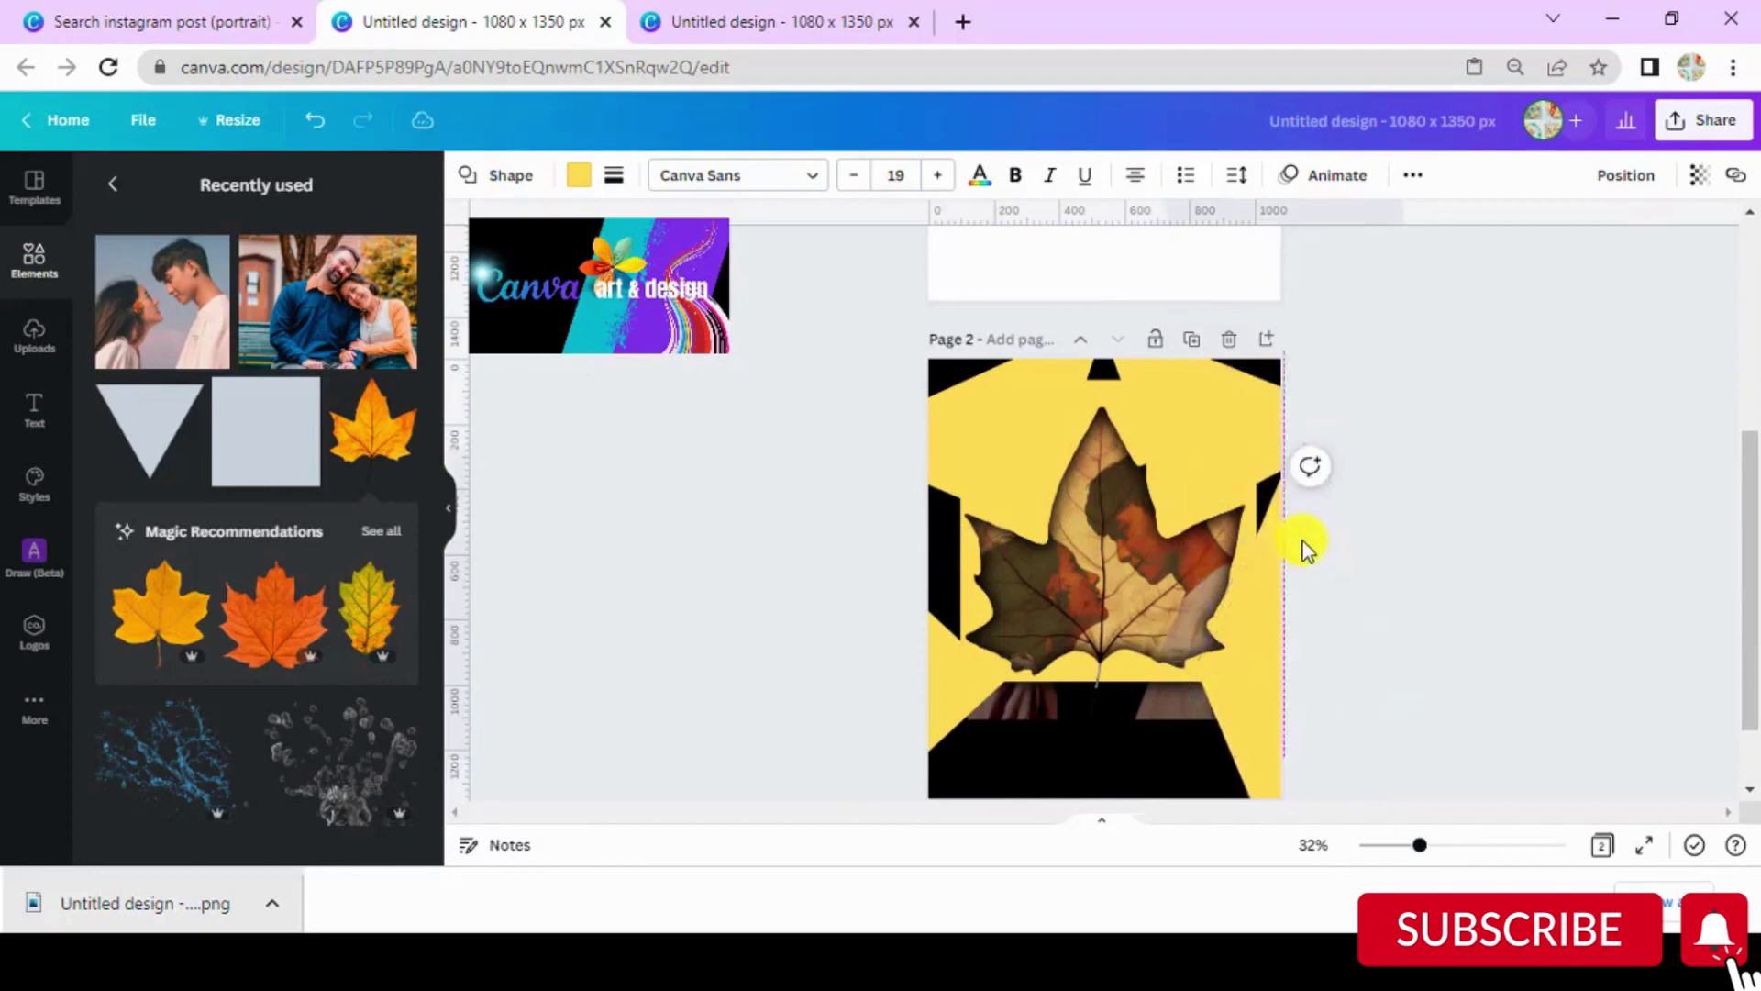
{"action": "left_click_drag", "start_coordinate": [1307, 548], "coordinate": [1307, 549]}
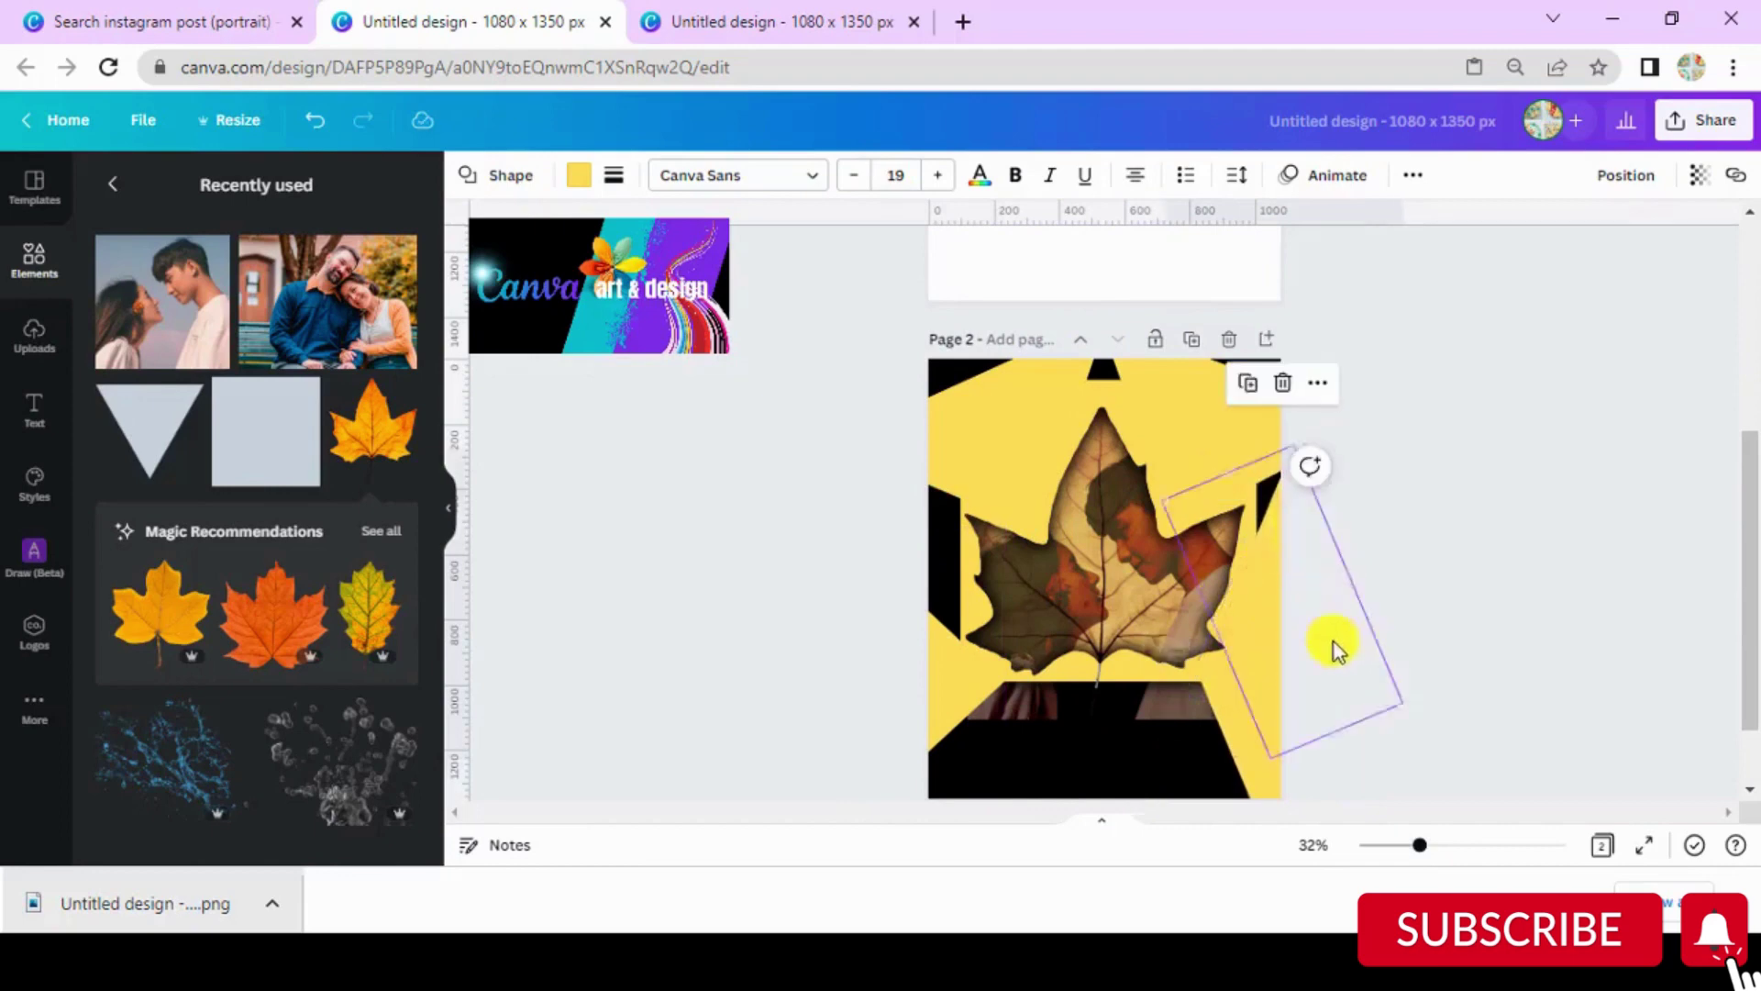
Step: Add a square, colour it yellow and stretch it into a tall strip covering page 2's left edge
{"action": "left_click", "coordinate": [243, 468]}
{"action": "left_click", "coordinate": [578, 174]}
{"action": "scroll", "coordinate": [271, 724], "scroll_direction": "down", "scroll_amount": 2}
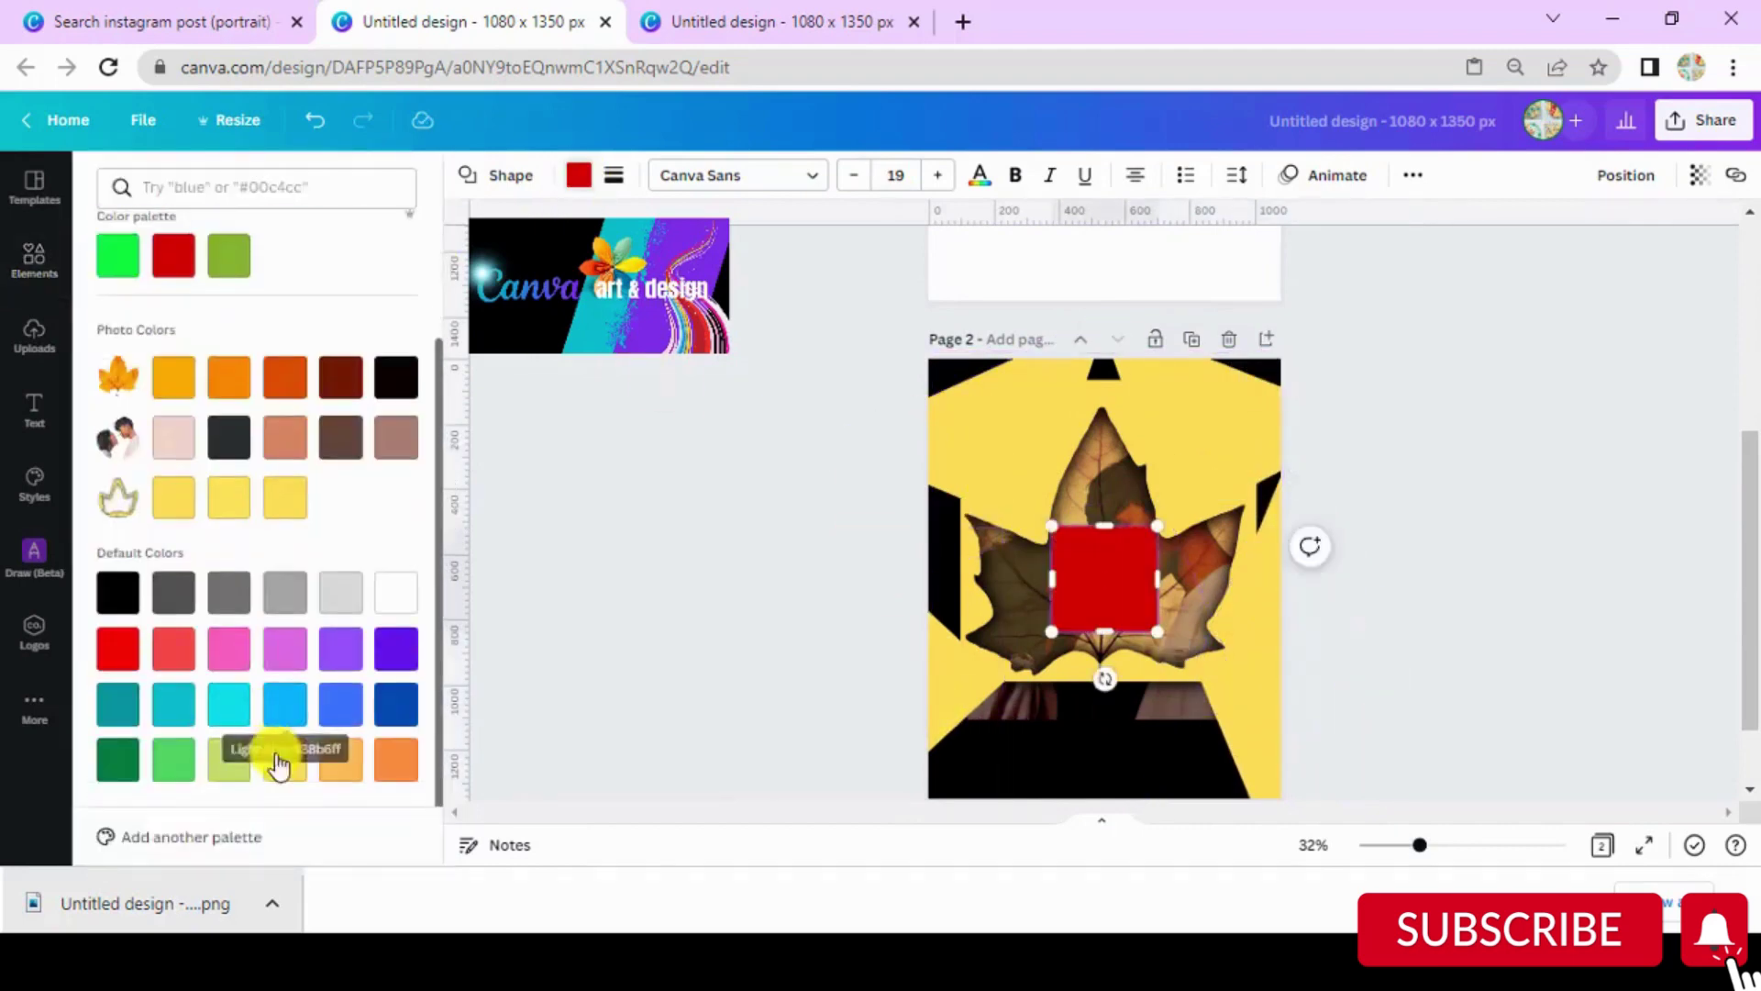
{"action": "left_click", "coordinate": [280, 761]}
{"action": "left_click", "coordinate": [740, 511]}
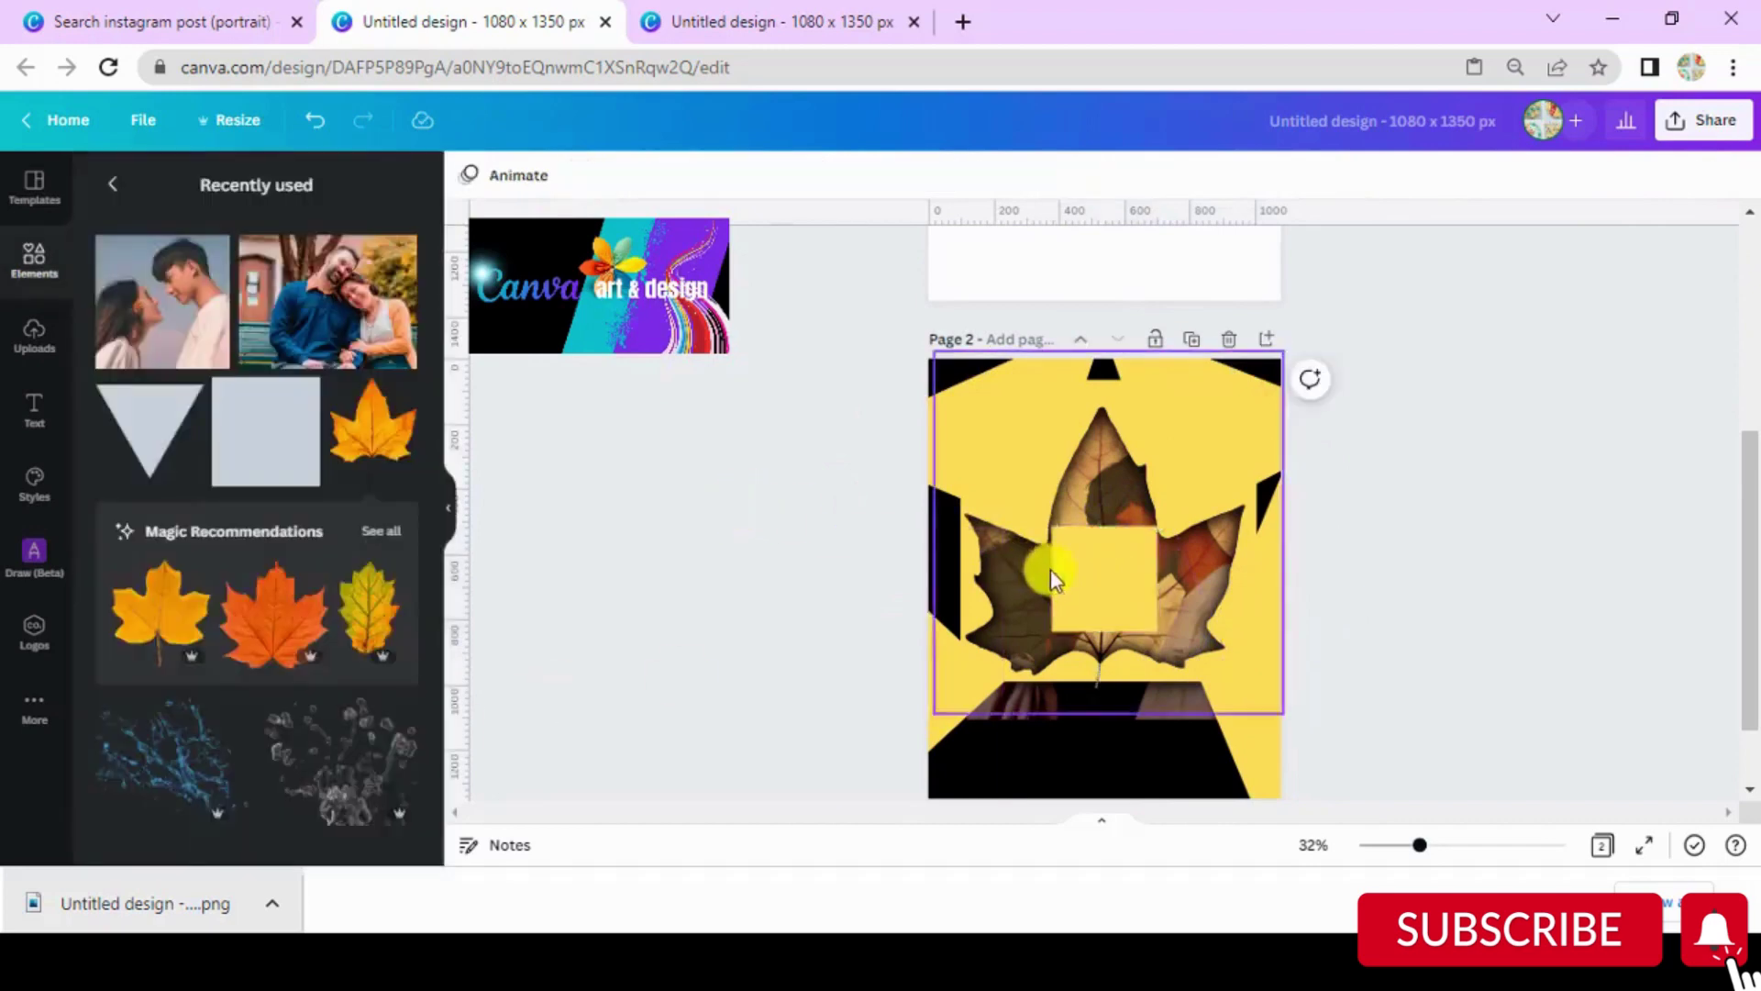
{"action": "left_click_drag", "start_coordinate": [1053, 576], "coordinate": [901, 397]}
{"action": "left_click_drag", "start_coordinate": [905, 465], "coordinate": [884, 780]}
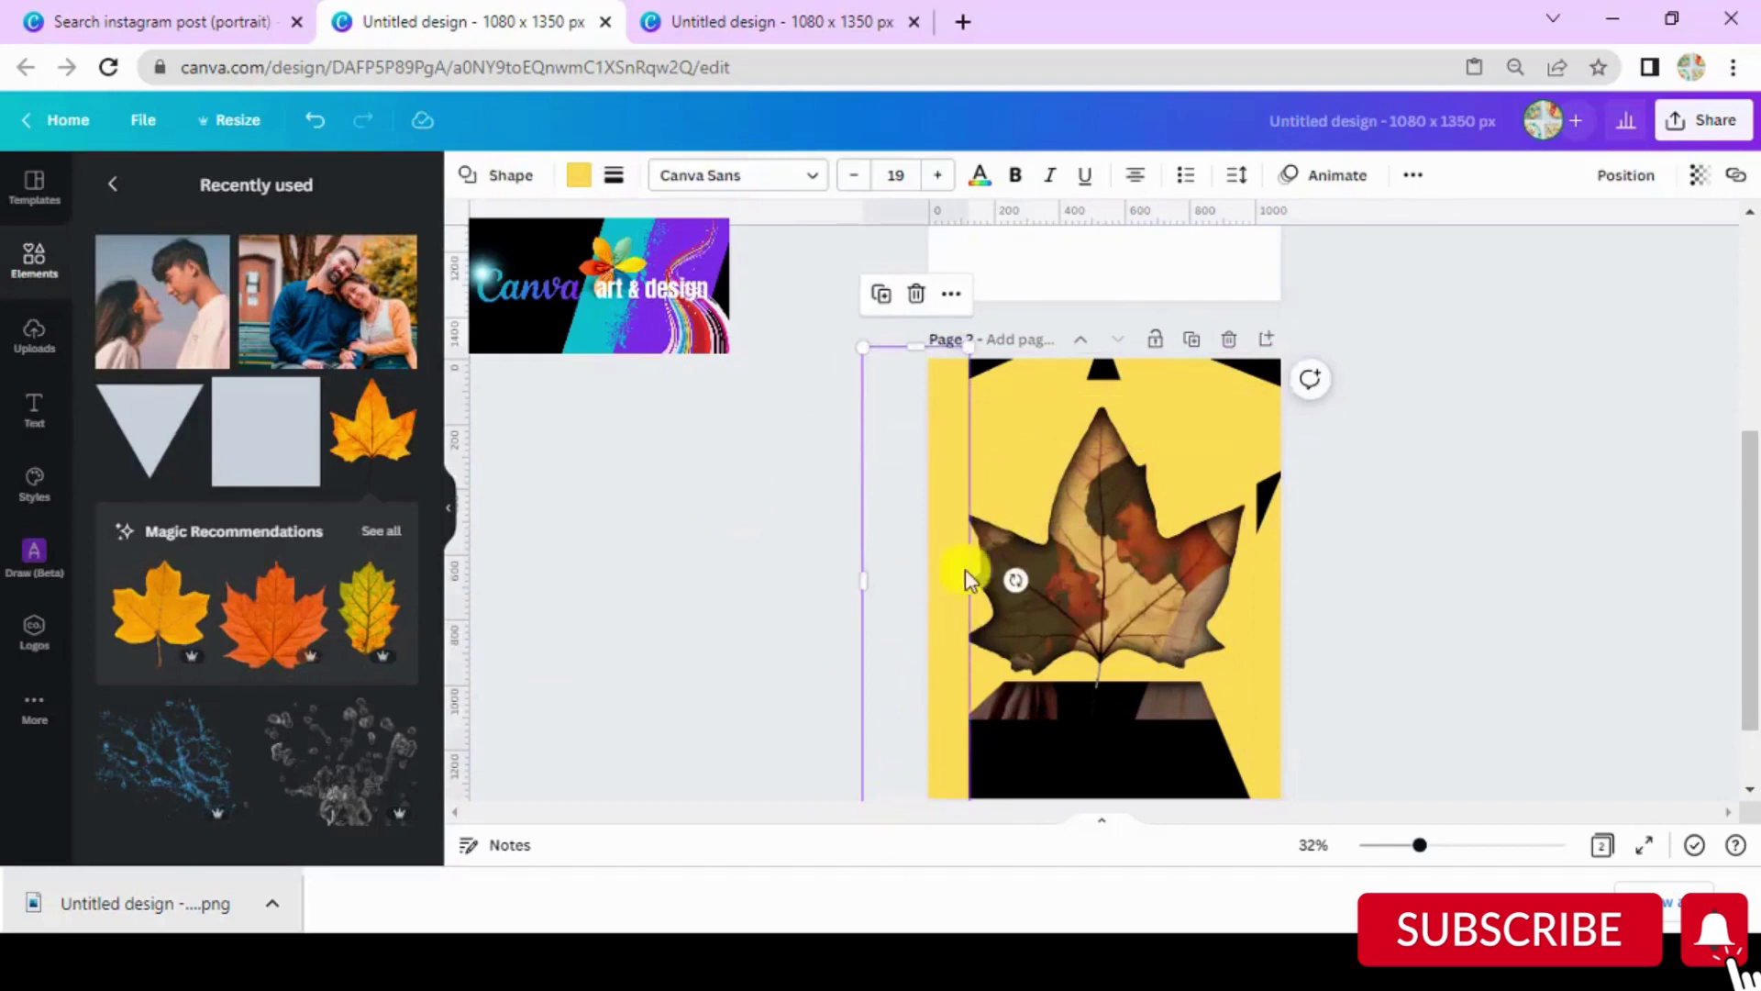
Step: Cover the black gaps along page 2's right and top edges with copies of the yellow strip
{"action": "left_click_drag", "start_coordinate": [965, 574], "coordinate": [1305, 542]}
{"action": "left_click_drag", "start_coordinate": [1303, 788], "coordinate": [875, 364]}
{"action": "left_click_drag", "start_coordinate": [1118, 404], "coordinate": [1121, 360]}
Step: Duplicate the top yellow strip and enlarge it to cover the black area below the leaf
{"action": "left_click", "coordinate": [1437, 845]}
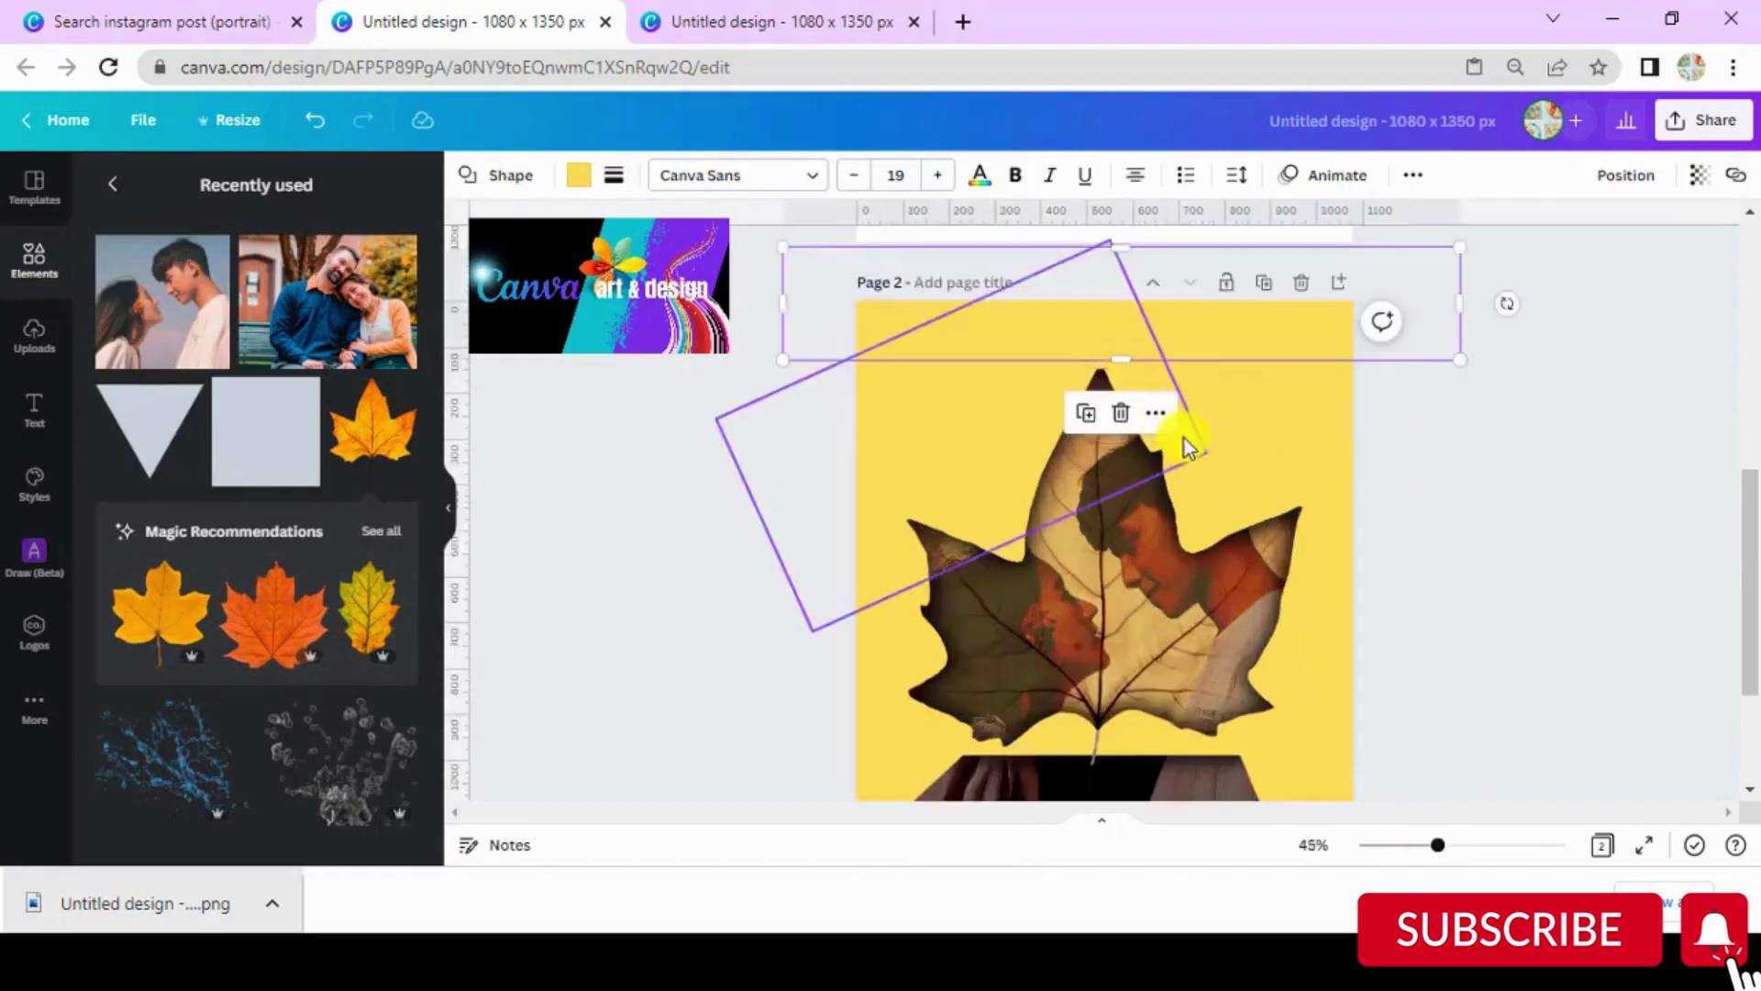
{"action": "left_click", "coordinate": [1086, 412]}
{"action": "left_click_drag", "start_coordinate": [777, 309], "coordinate": [1248, 816]}
{"action": "scroll", "coordinate": [1146, 660], "scroll_direction": "down", "scroll_amount": 2}
{"action": "left_click_drag", "start_coordinate": [1067, 646], "coordinate": [1068, 740]}
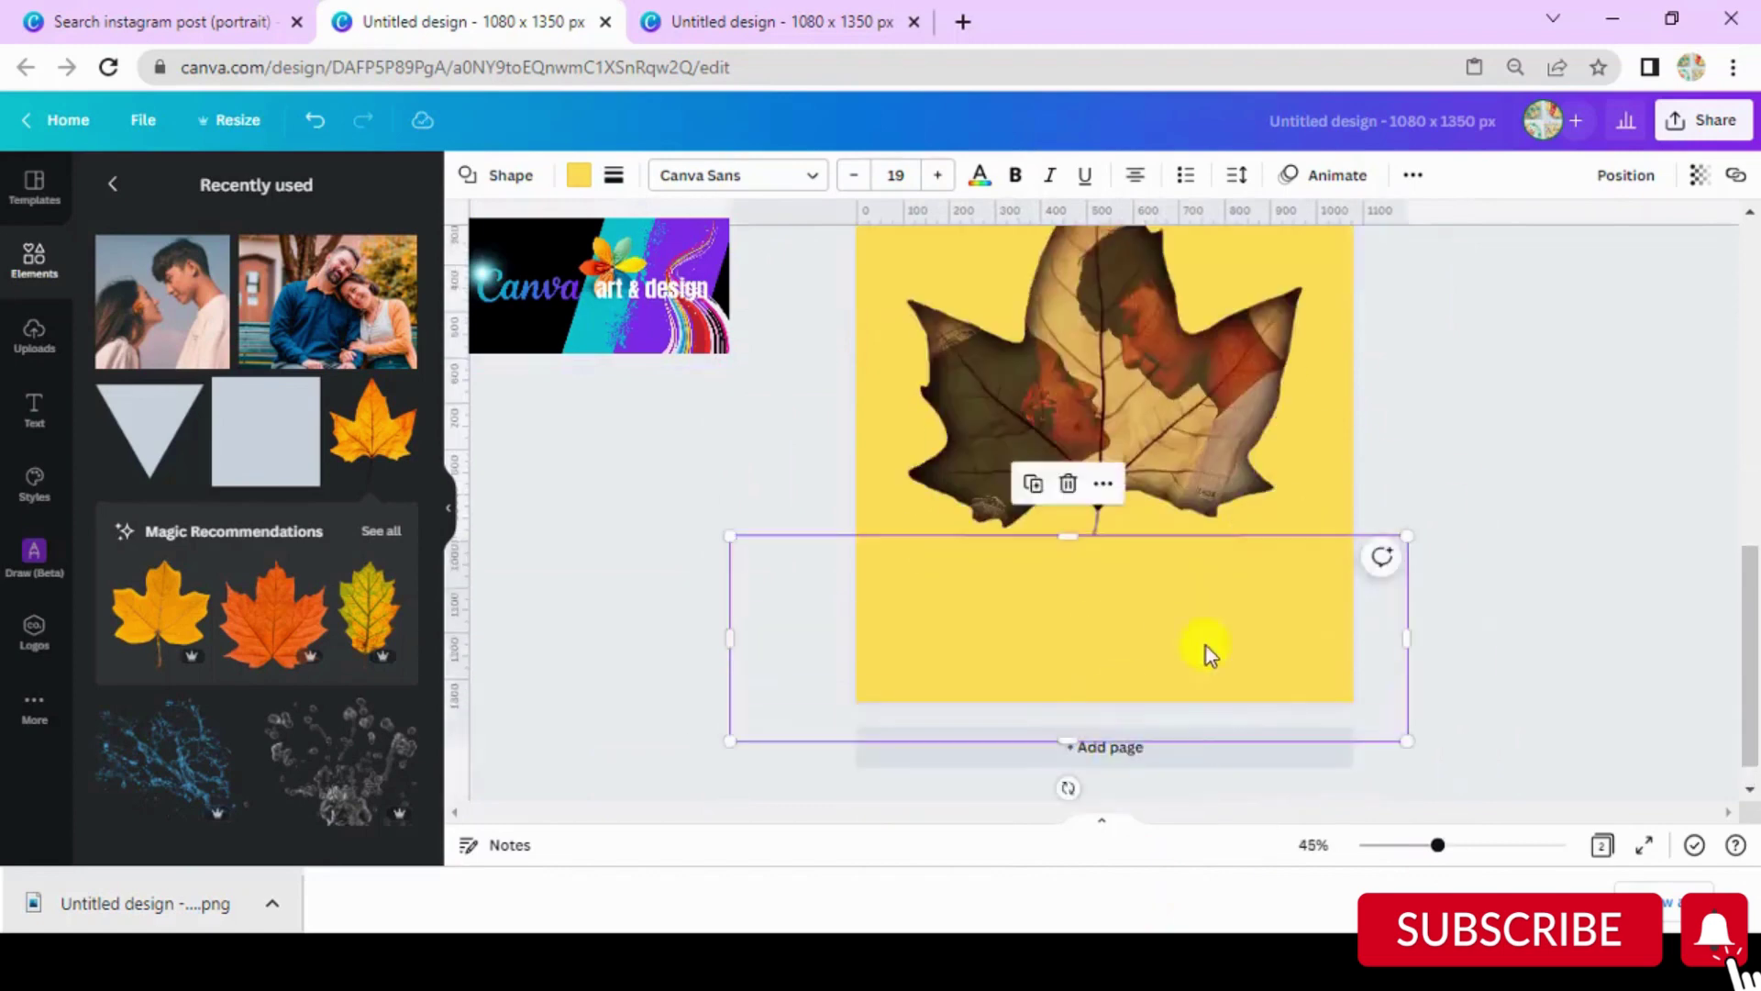
{"action": "left_click_drag", "start_coordinate": [1207, 645], "coordinate": [1226, 650]}
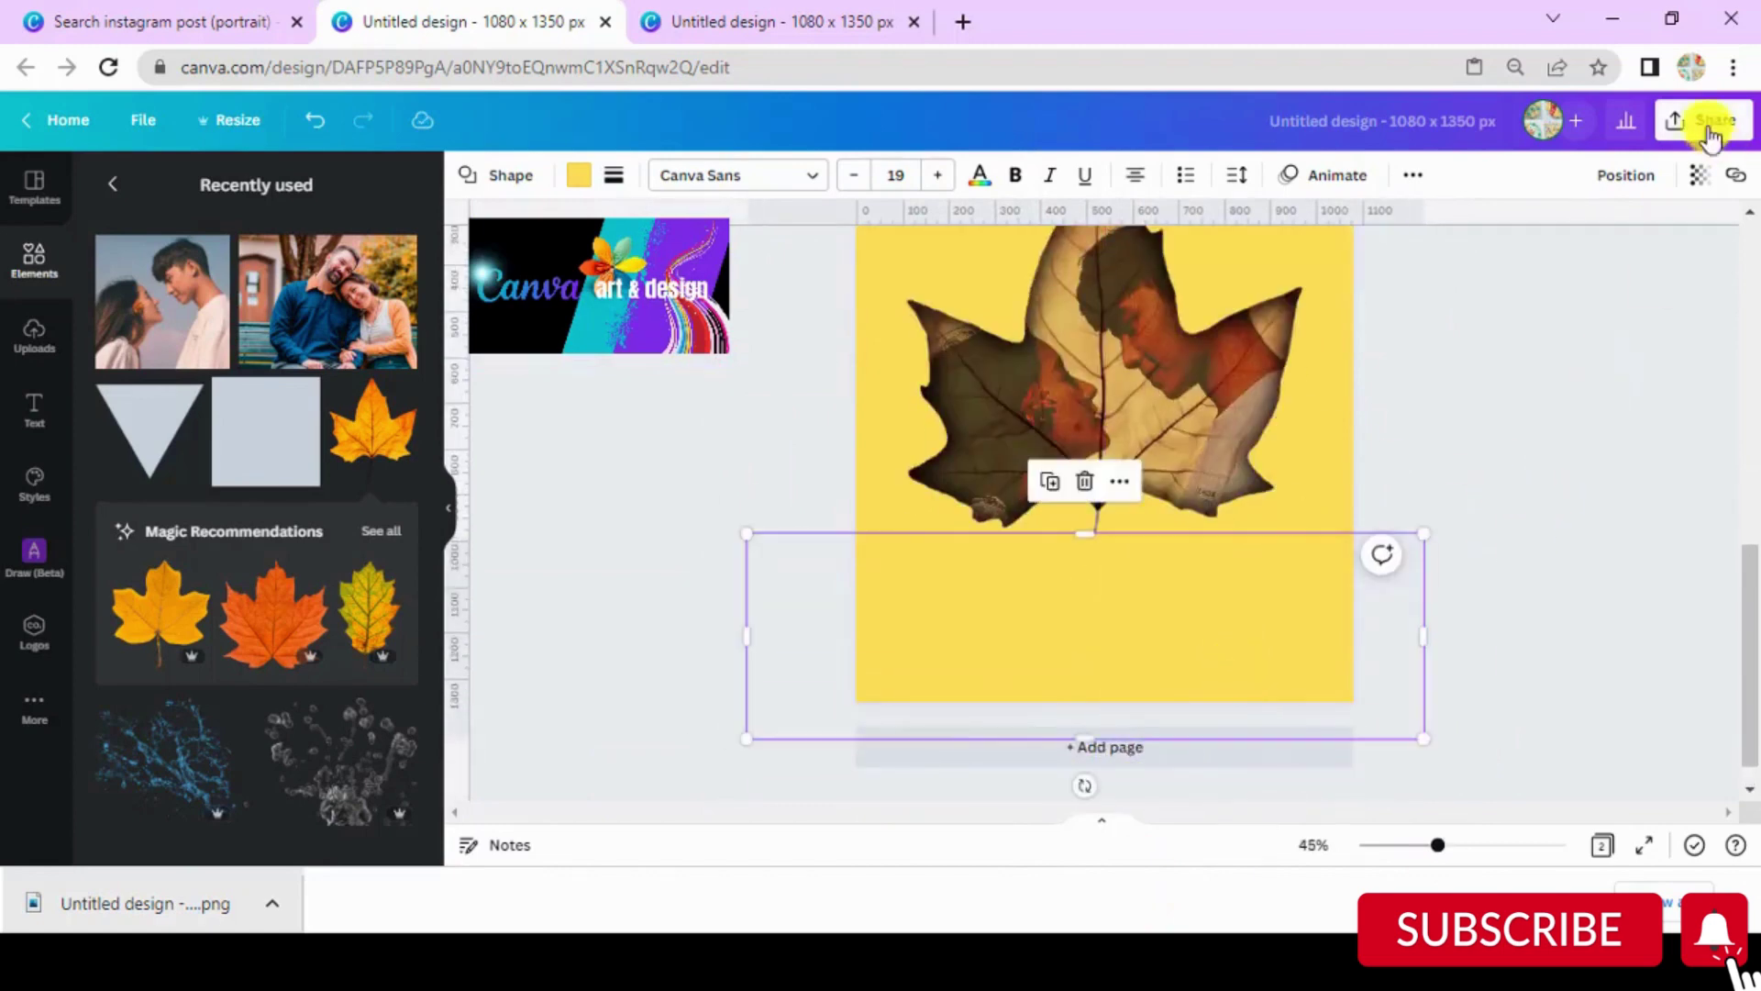
Step: Add a triangle, colour it yellow and fit it over the leaf's stem
{"action": "left_click", "coordinate": [1710, 129]}
{"action": "left_click", "coordinate": [1501, 796]}
{"action": "left_click", "coordinate": [1473, 845]}
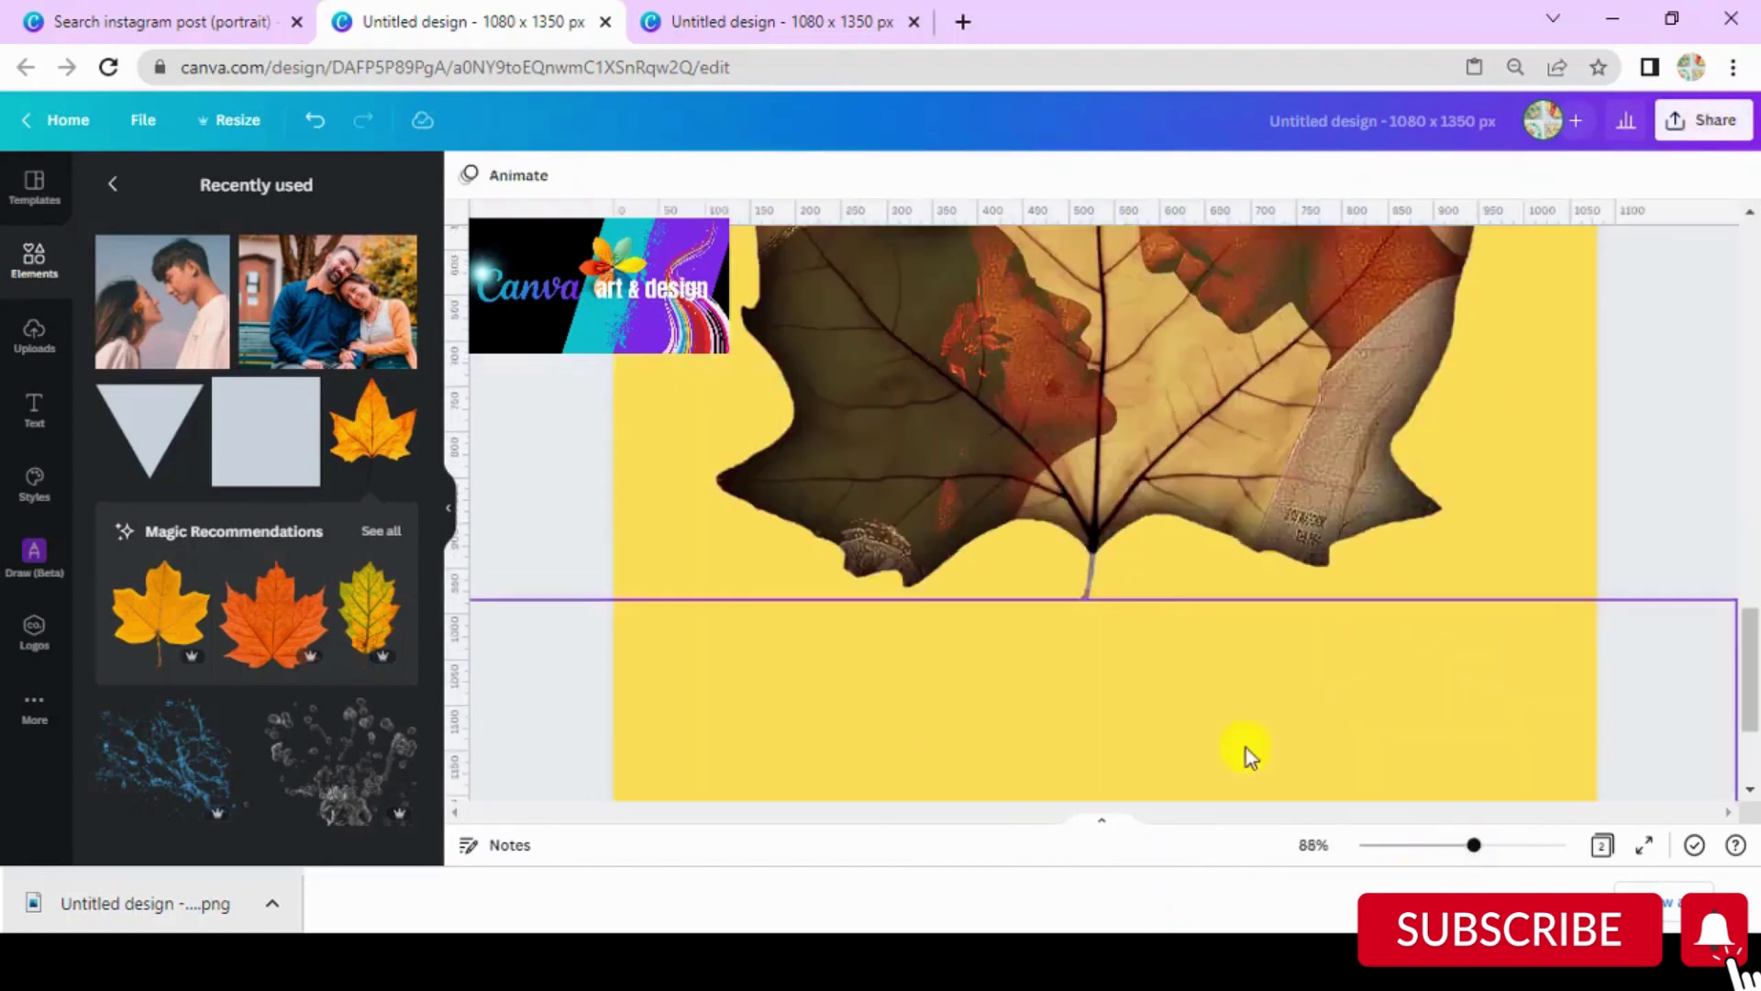
{"action": "left_click", "coordinate": [151, 438]}
{"action": "left_click", "coordinate": [578, 175]}
{"action": "left_click", "coordinate": [340, 283]}
{"action": "left_click_drag", "start_coordinate": [1105, 303], "coordinate": [1140, 606]}
{"action": "left_click_drag", "start_coordinate": [1284, 659], "coordinate": [1076, 675]}
Step: Download only page 2 as a PNG
{"action": "left_click", "coordinate": [1699, 121]}
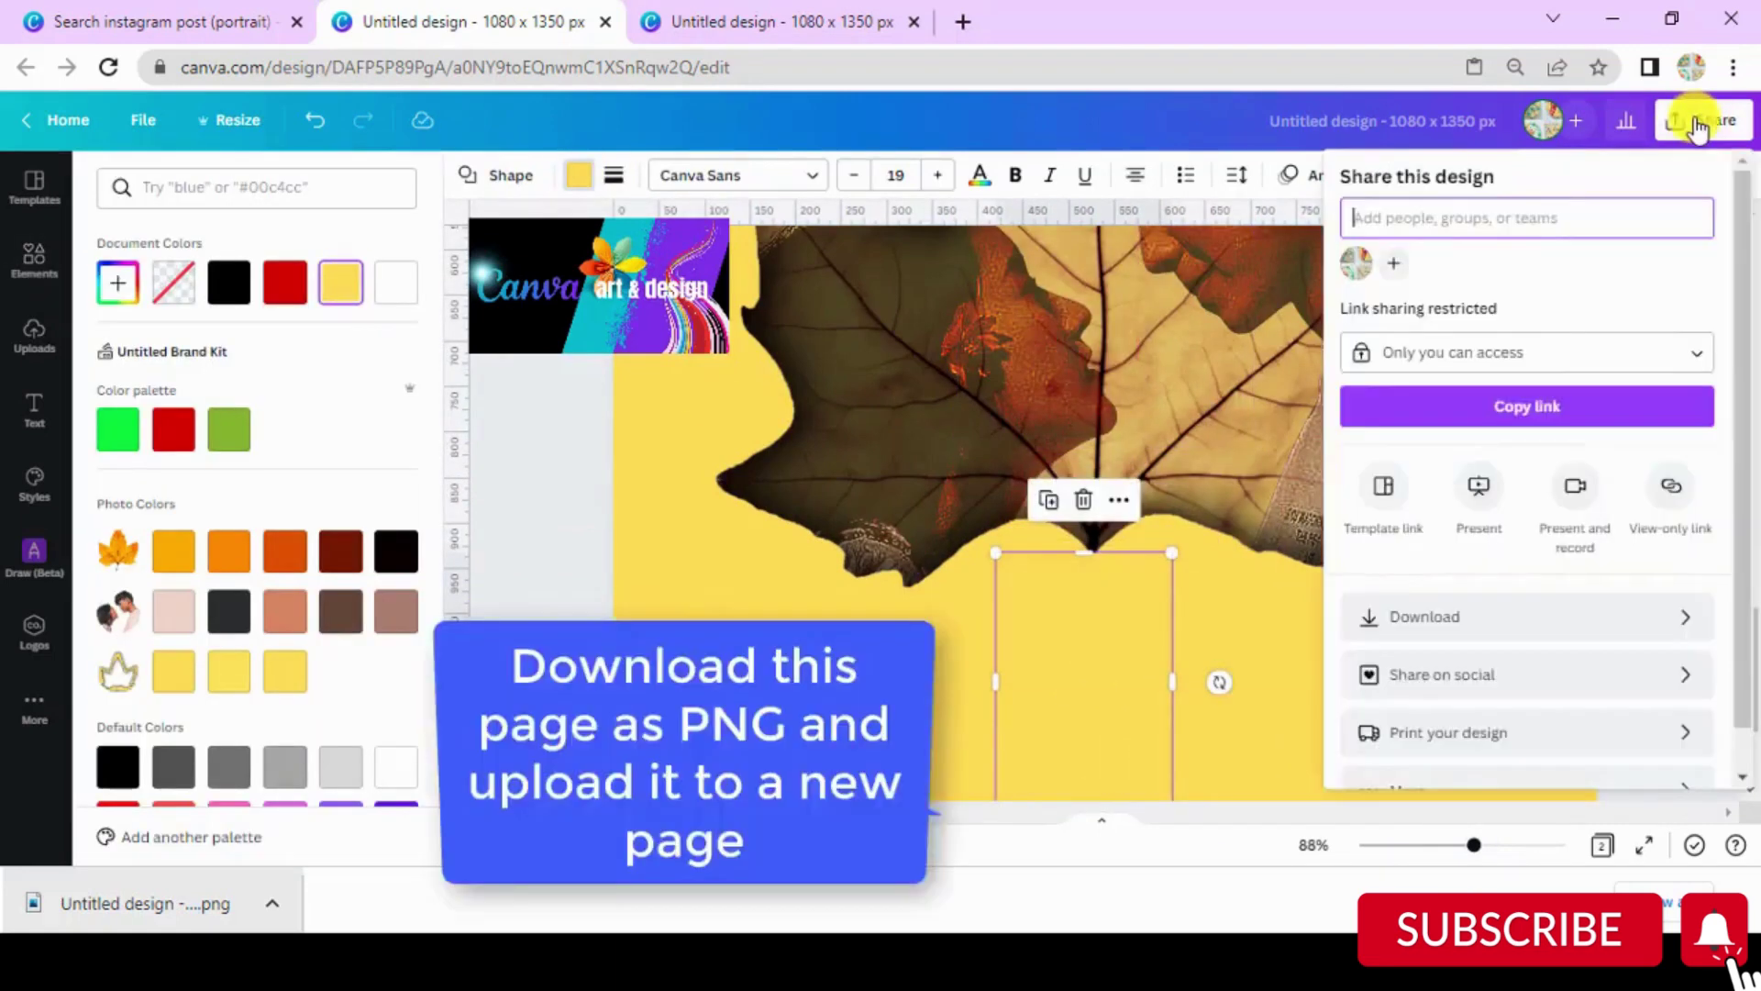
{"action": "left_click", "coordinate": [1565, 618]}
{"action": "left_click", "coordinate": [1695, 521]}
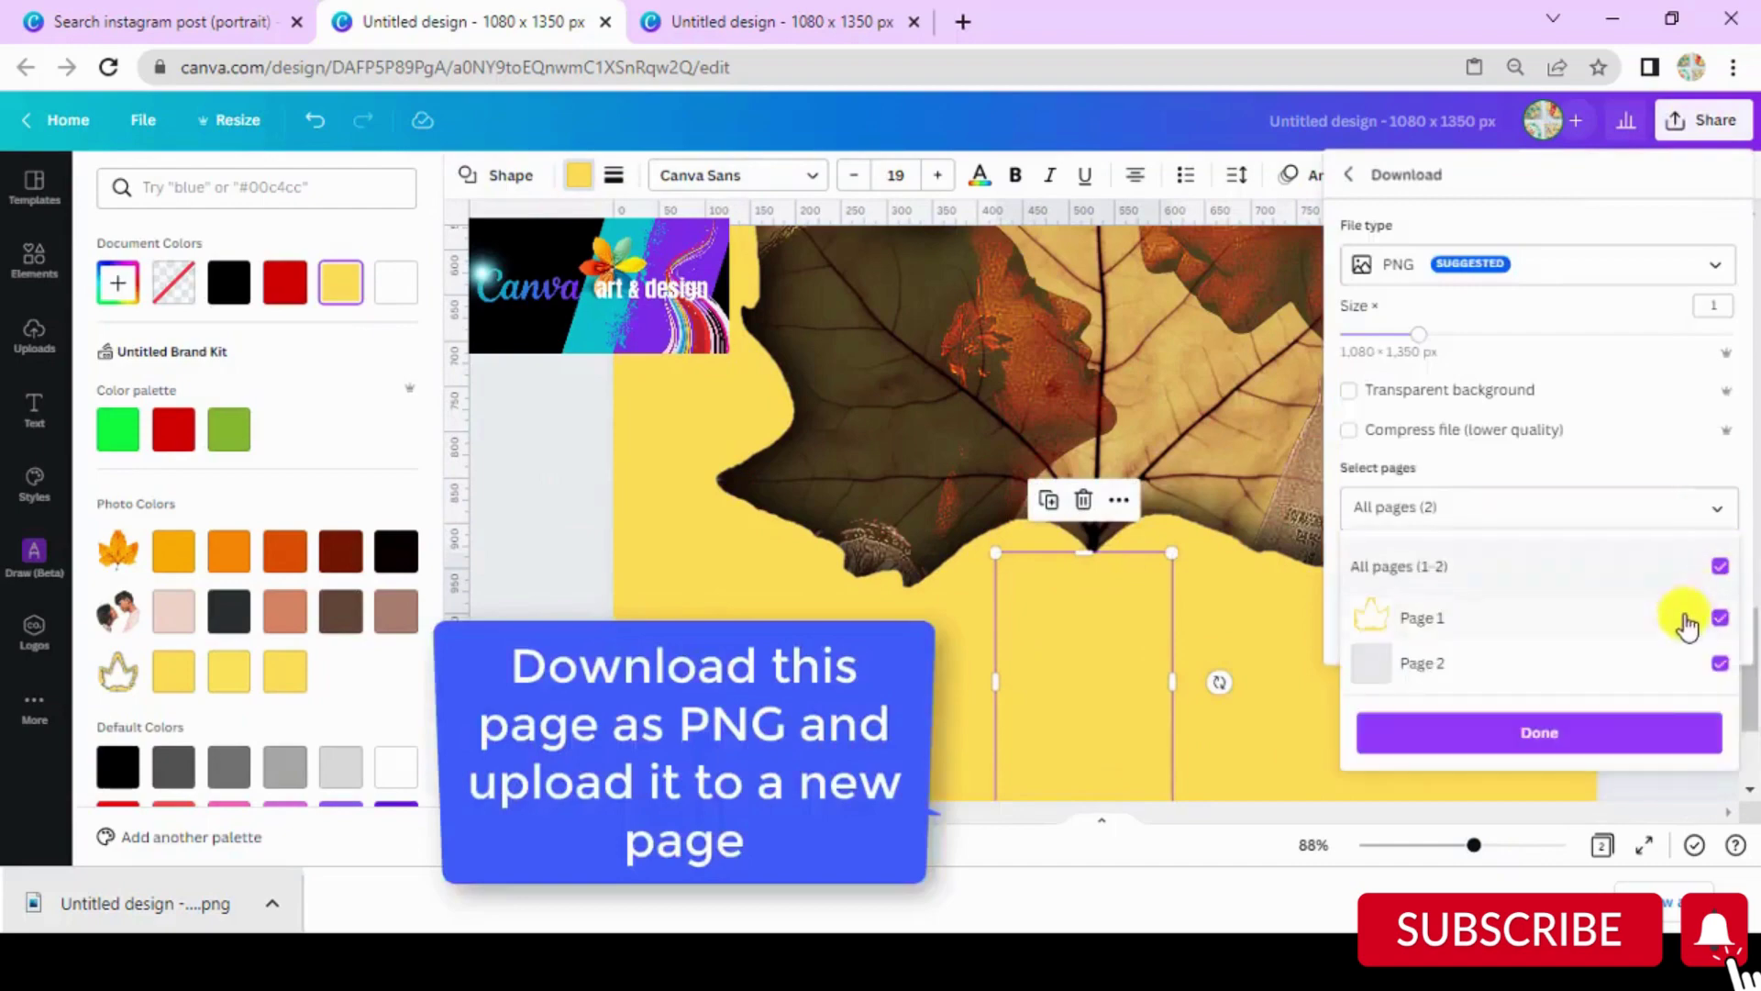
{"action": "left_click", "coordinate": [1682, 620]}
{"action": "left_click", "coordinate": [1642, 729]}
{"action": "left_click", "coordinate": [1614, 632]}
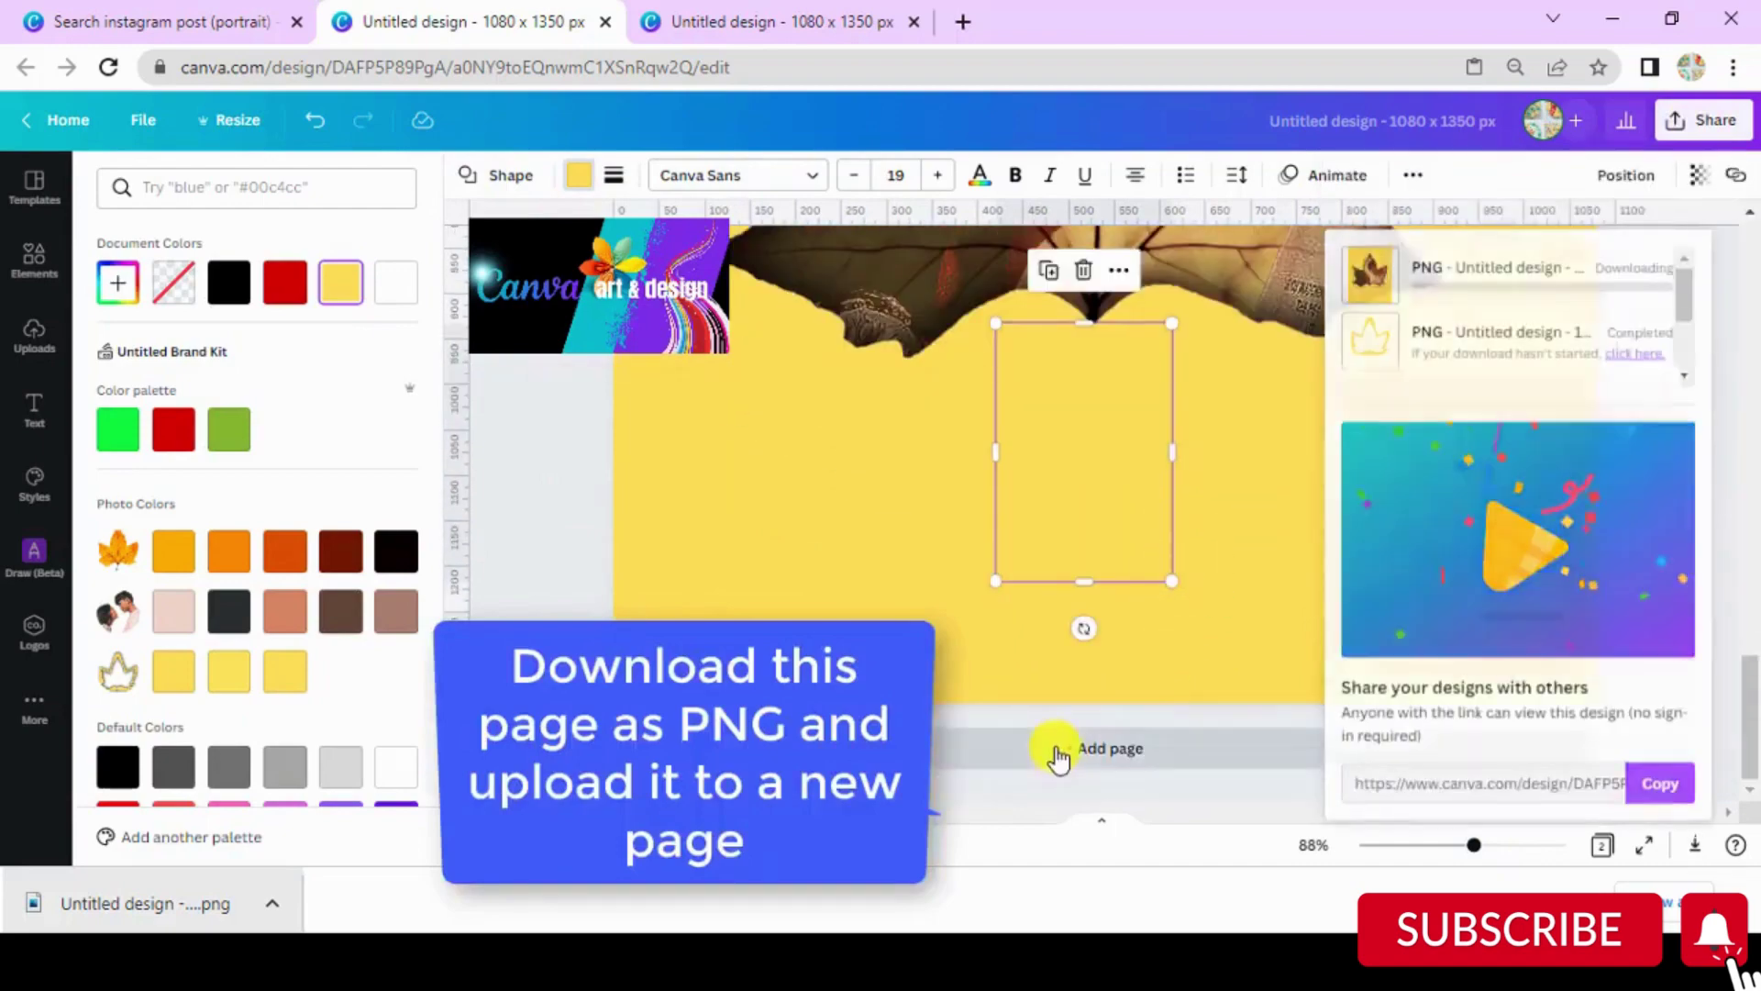
Step: Add a third page with a white background and place the downloaded leaf PNG on it
{"action": "left_click", "coordinate": [1059, 747]}
{"action": "left_click", "coordinate": [474, 179]}
{"action": "left_click", "coordinate": [284, 286]}
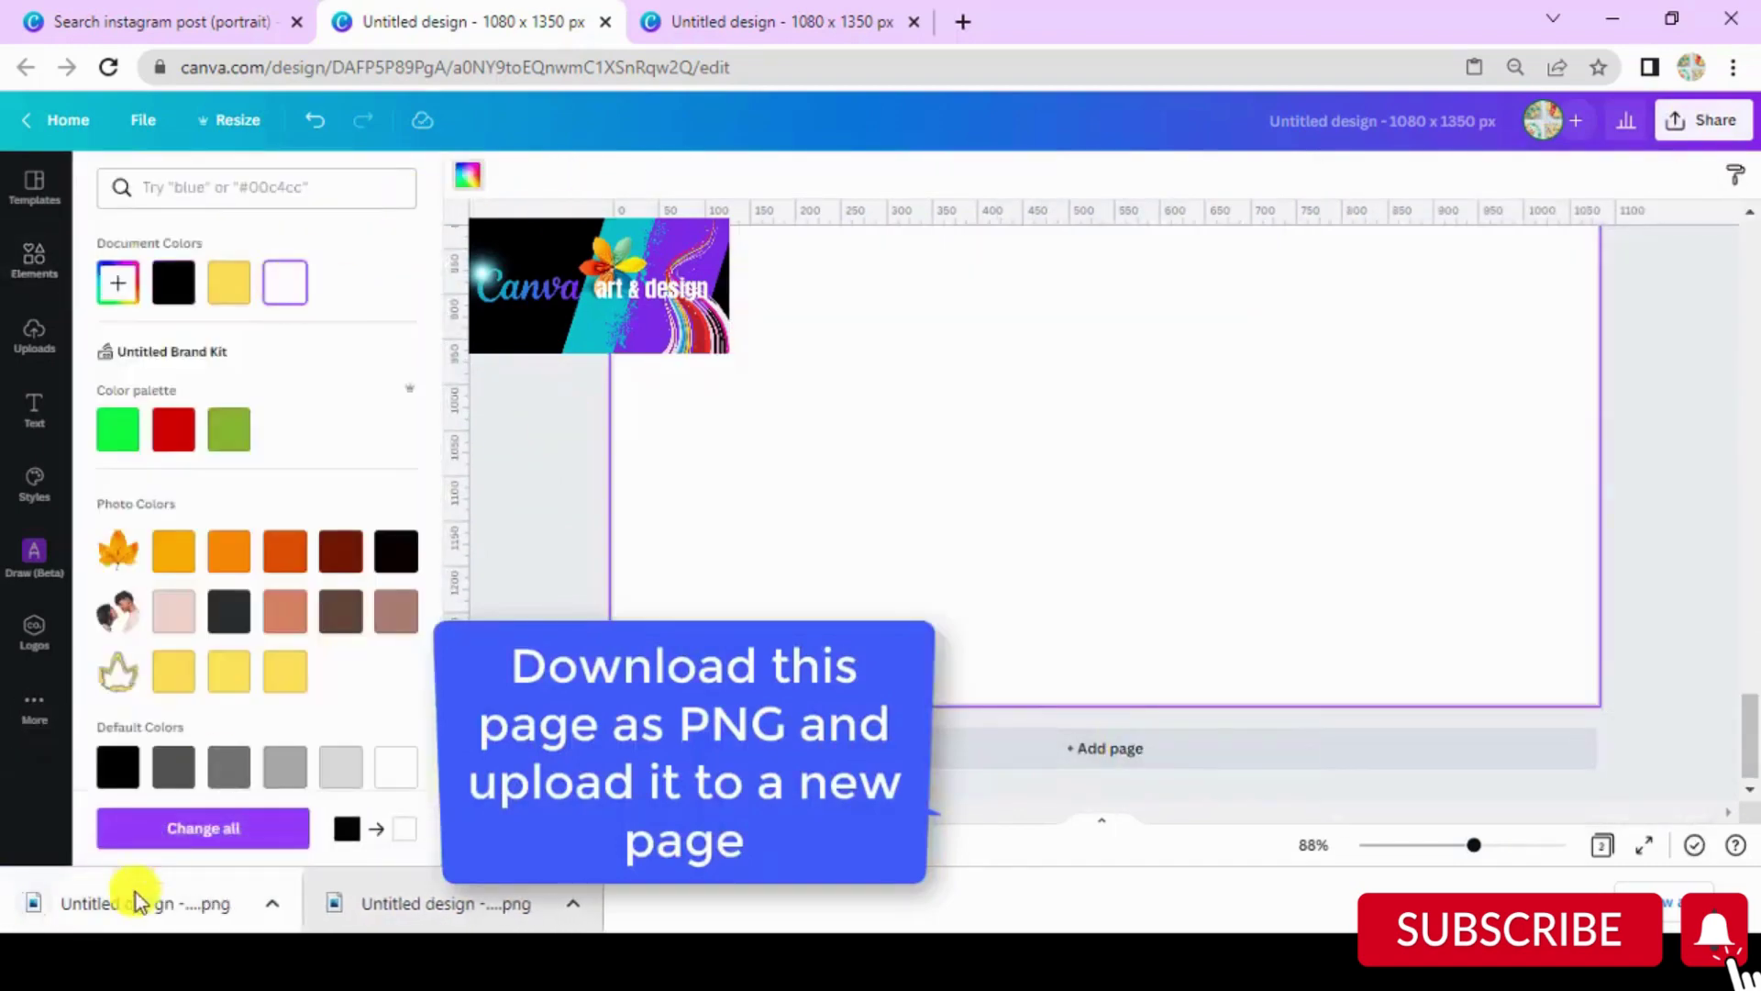
{"action": "left_click_drag", "start_coordinate": [137, 901], "coordinate": [1105, 418]}
{"action": "left_click", "coordinate": [1408, 844]}
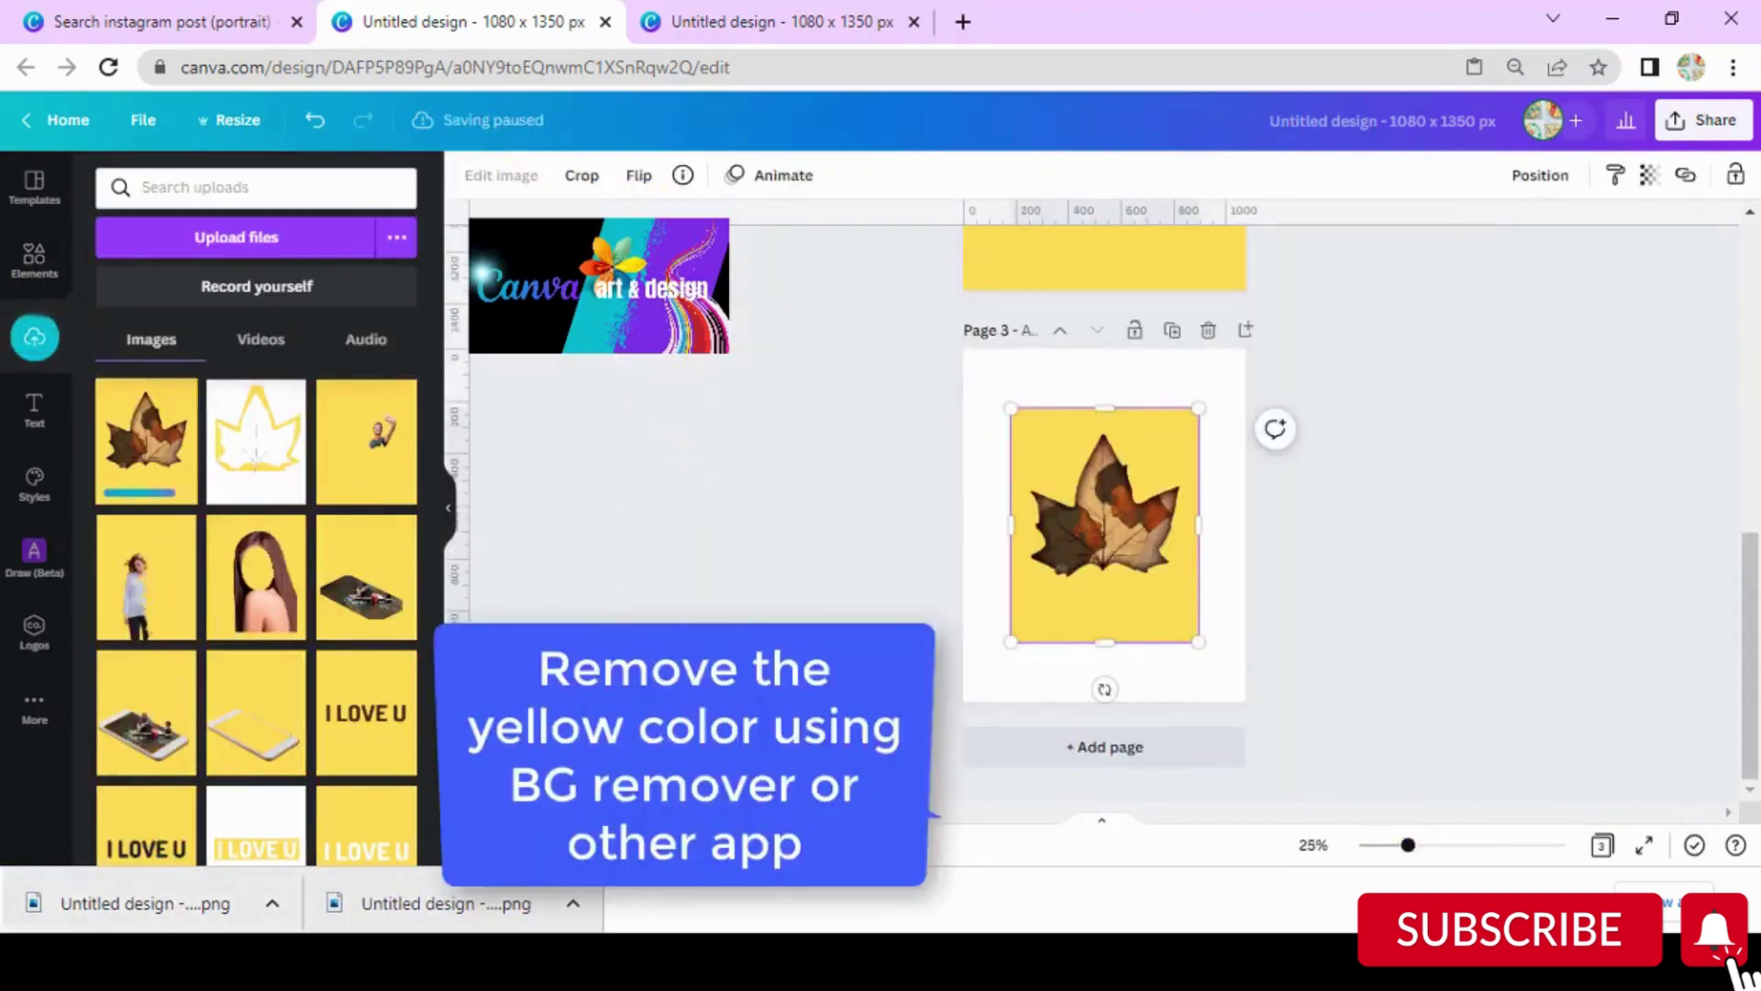
Step: Remove the yellow background from the leaf image on page 3 with the Background Remover
{"action": "left_click", "coordinate": [502, 177]}
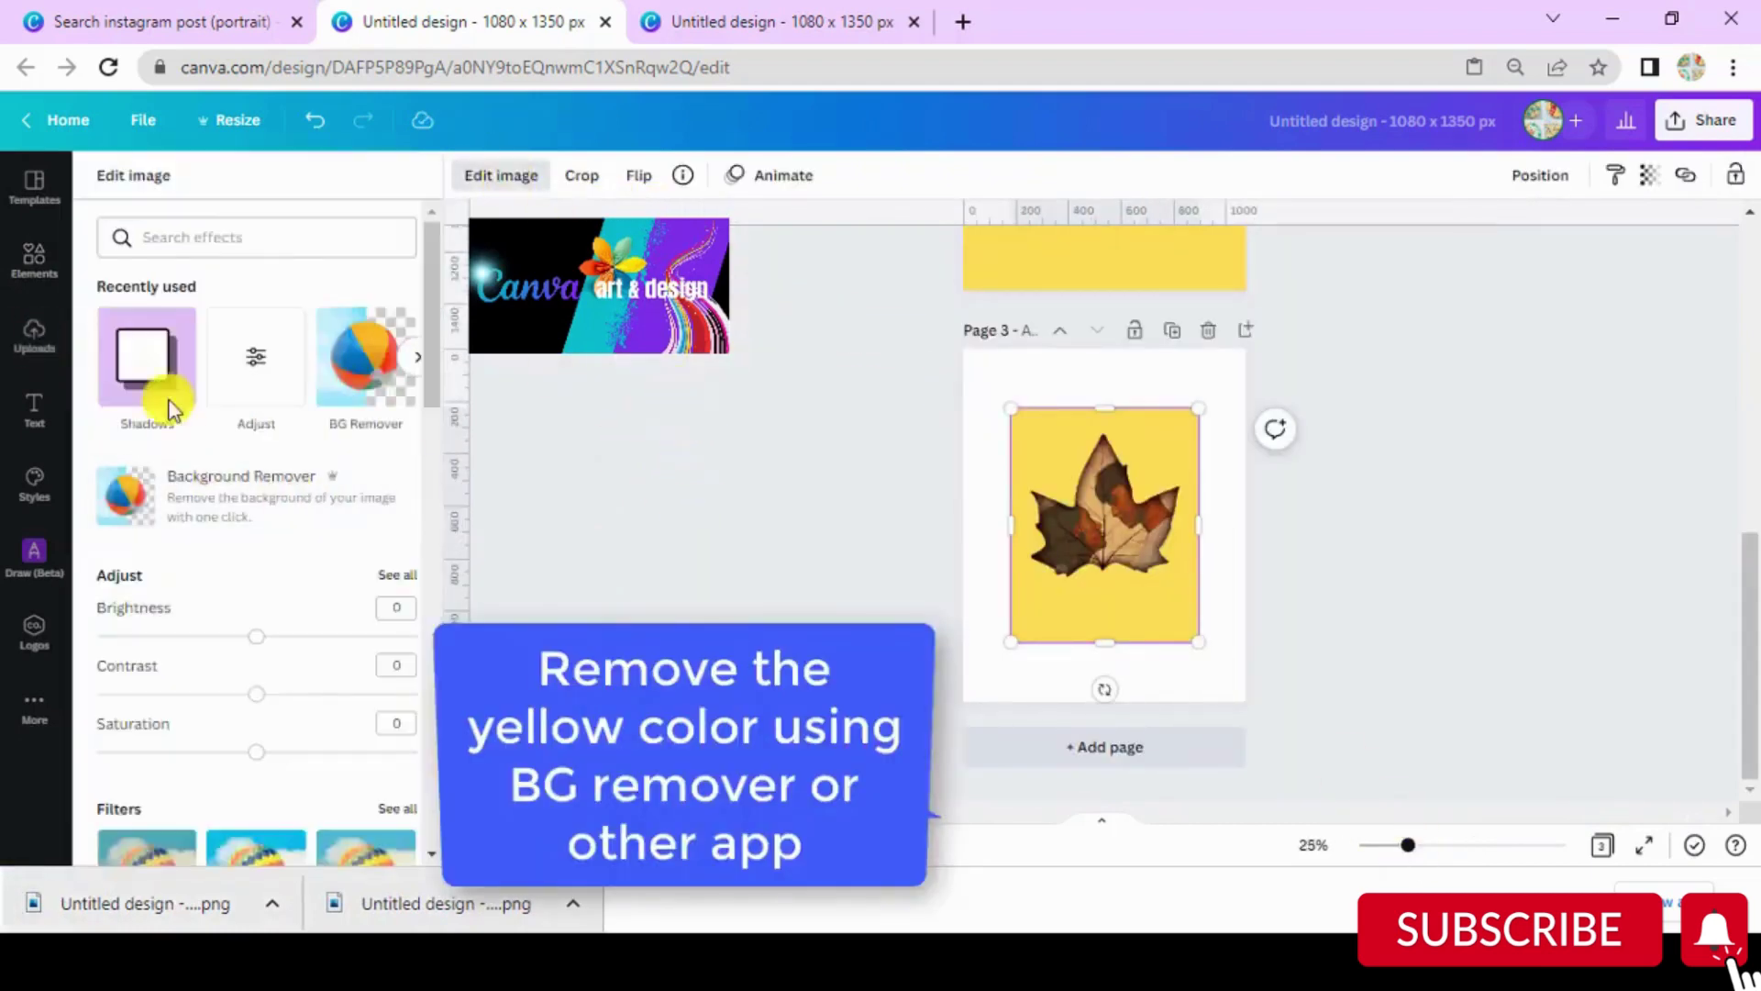
{"action": "left_click", "coordinate": [362, 372]}
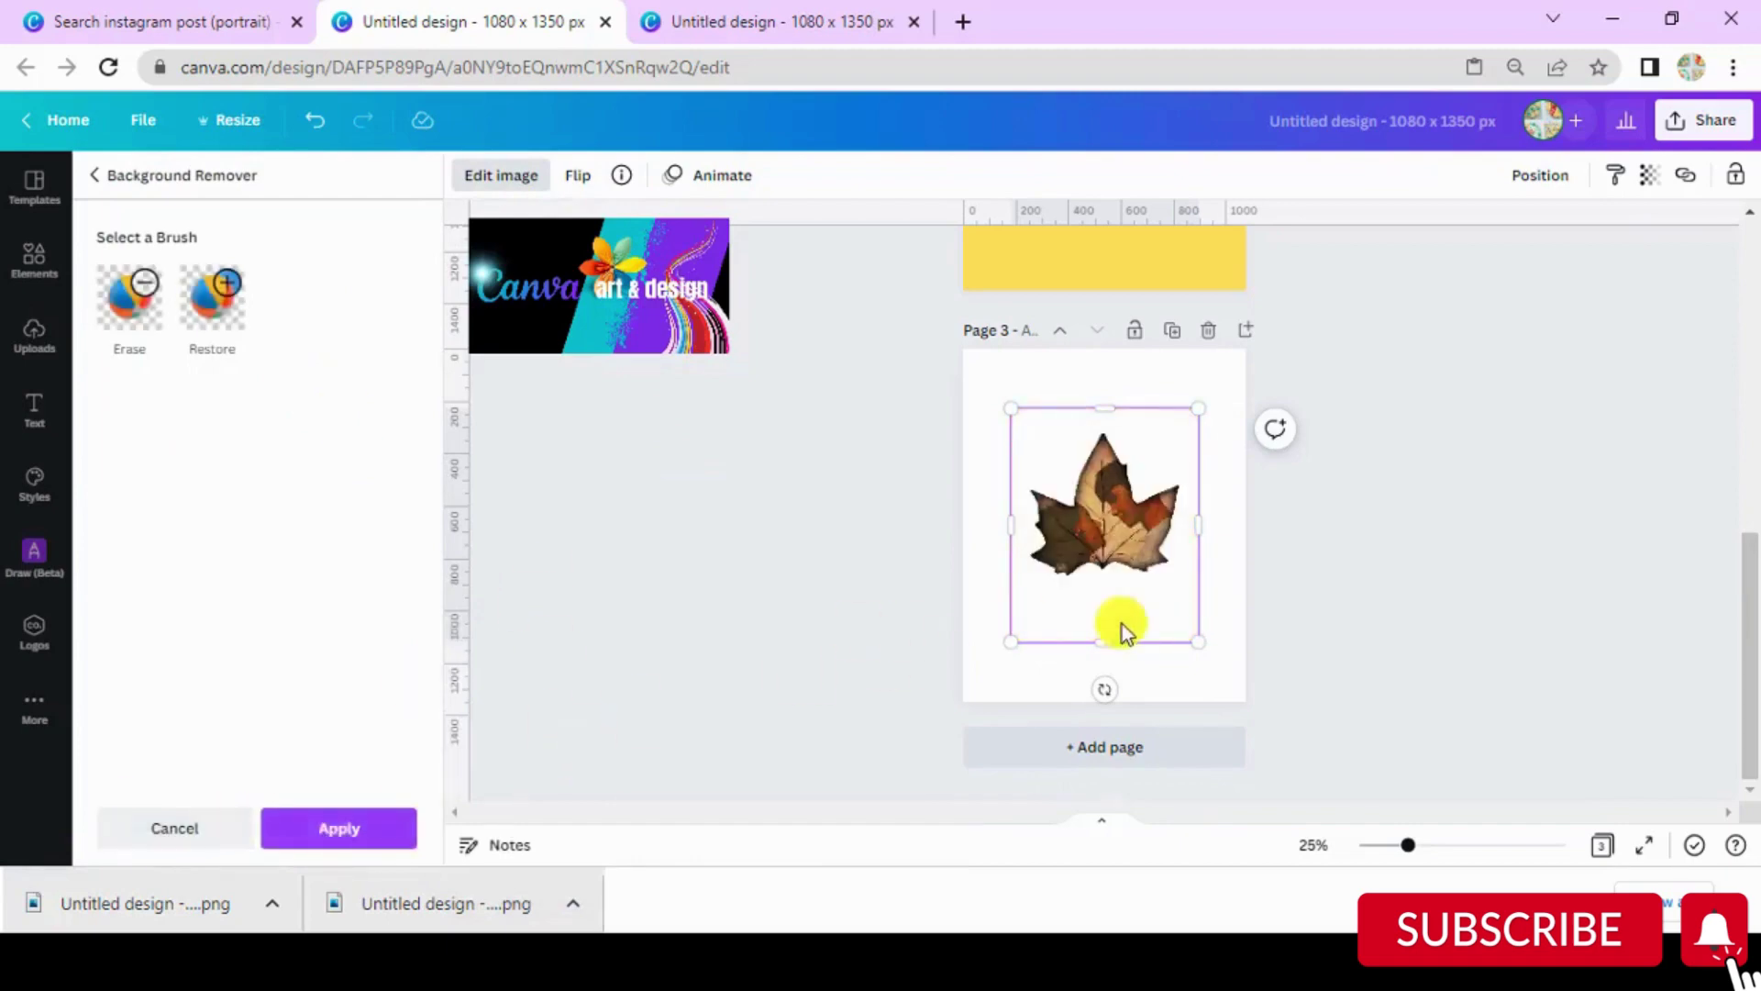
{"action": "scroll", "coordinate": [1121, 623], "scroll_direction": "up", "scroll_amount": 2}
{"action": "left_click", "coordinate": [365, 825]}
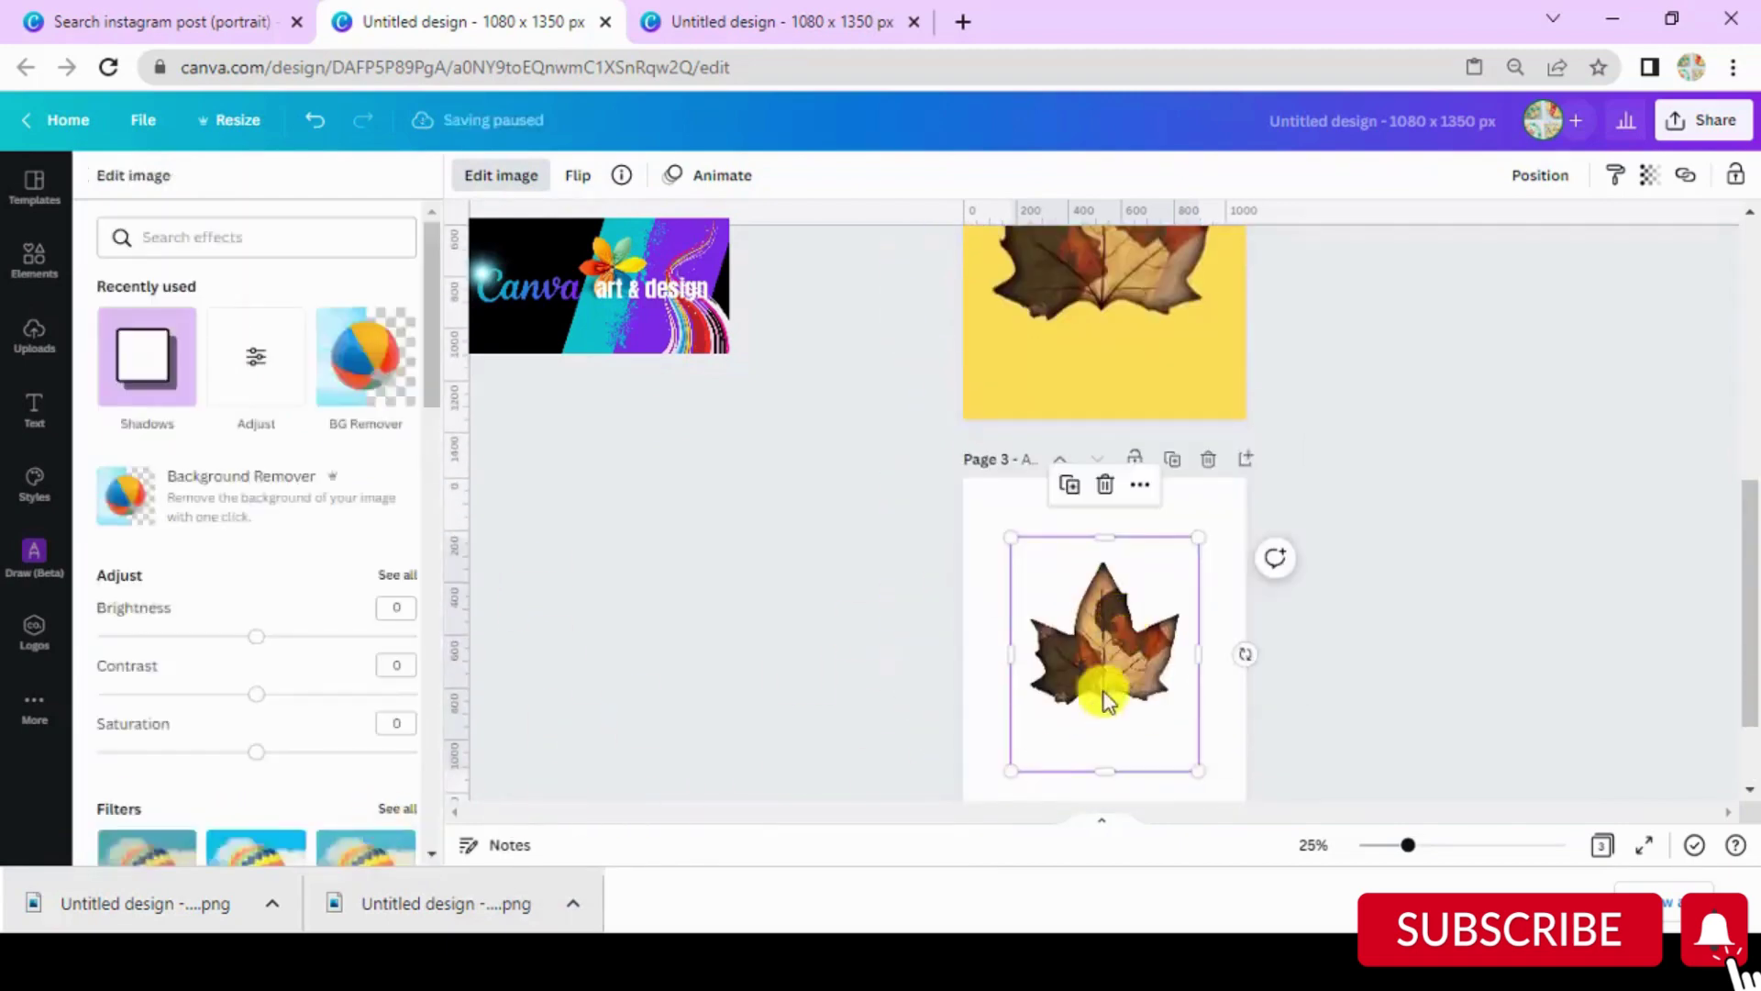
Step: Enlarge the leaf cutout to page 3's full width and crop the empty area below it
{"action": "scroll", "coordinate": [1385, 653], "scroll_direction": "down", "scroll_amount": 2}
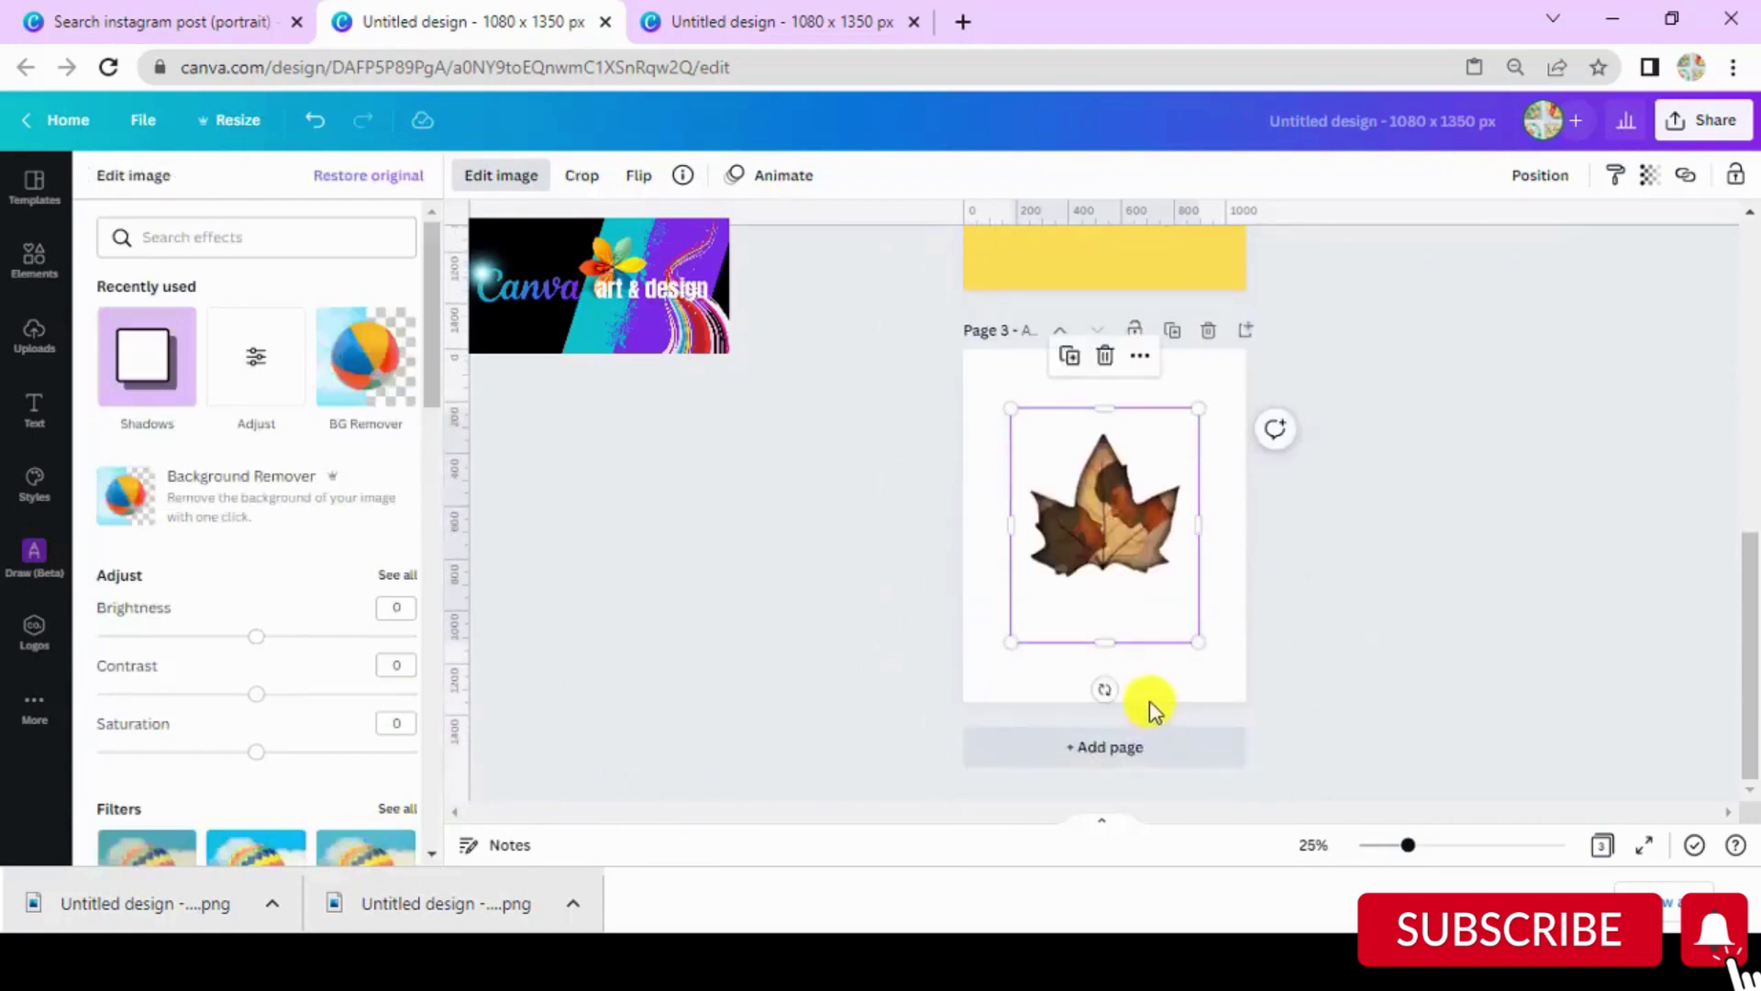
{"action": "left_click_drag", "start_coordinate": [1010, 642], "coordinate": [968, 701]}
{"action": "left_click_drag", "start_coordinate": [1199, 410], "coordinate": [1260, 362]}
{"action": "left_click_drag", "start_coordinate": [1104, 703], "coordinate": [1113, 620]}
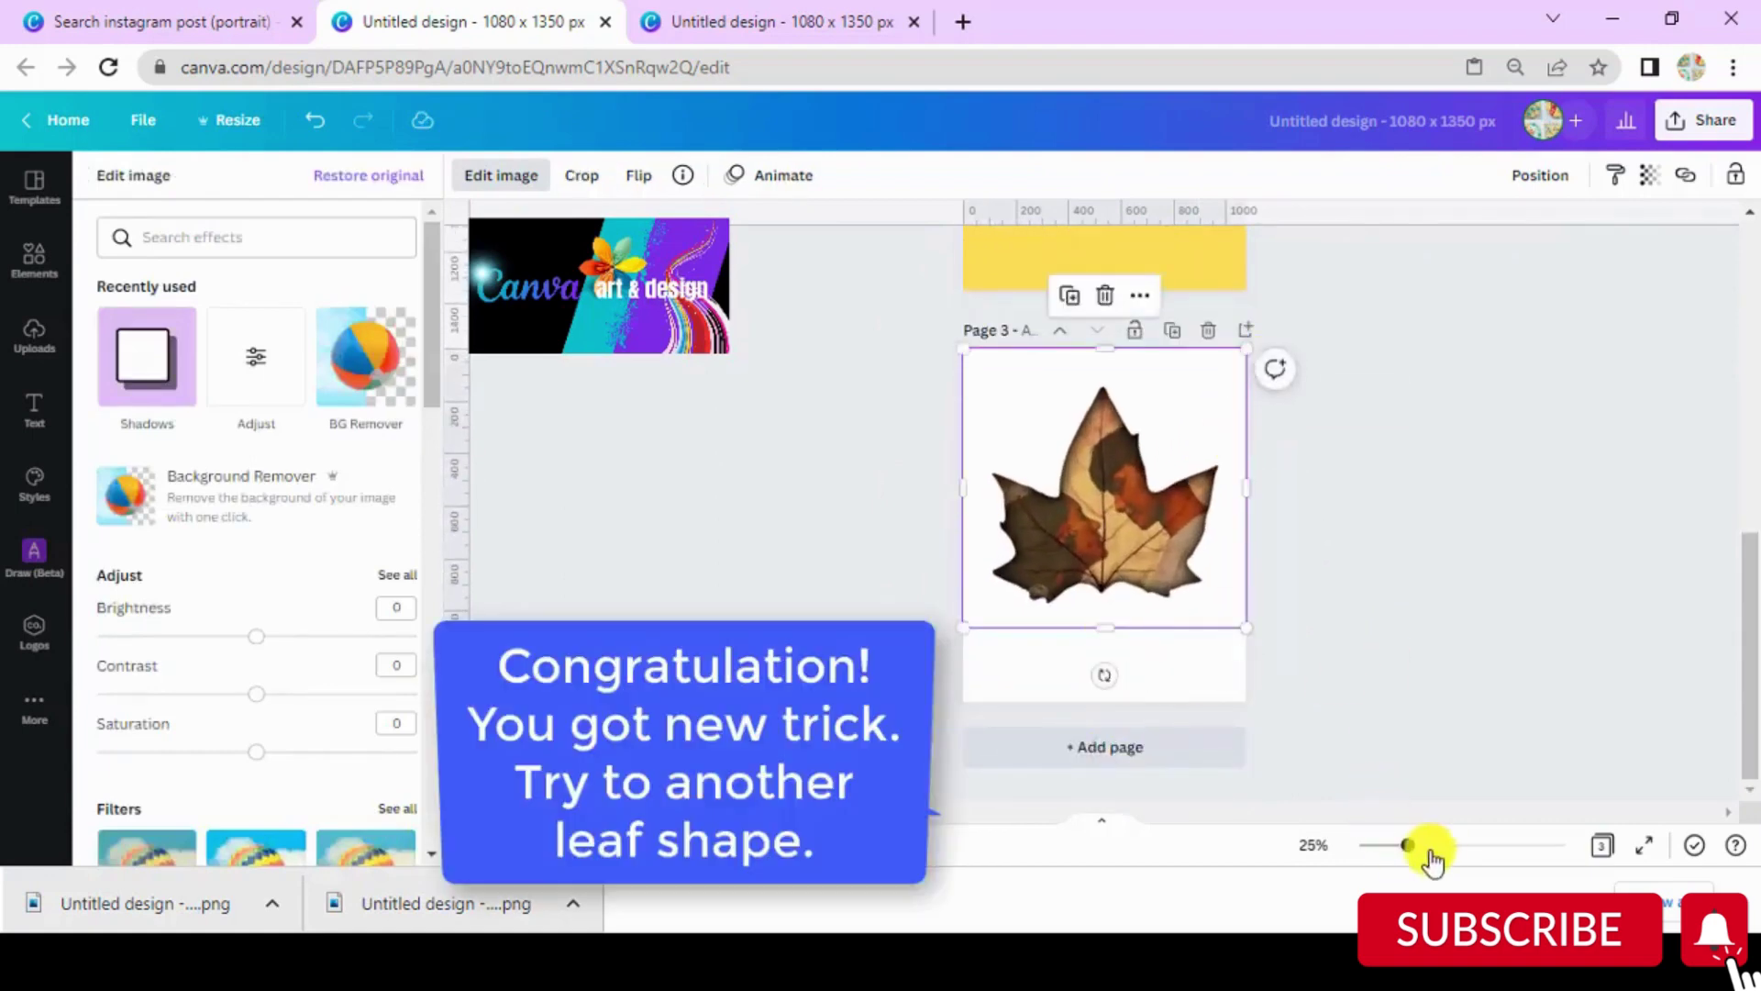
{"action": "left_click_drag", "start_coordinate": [1427, 851], "coordinate": [1442, 853]}
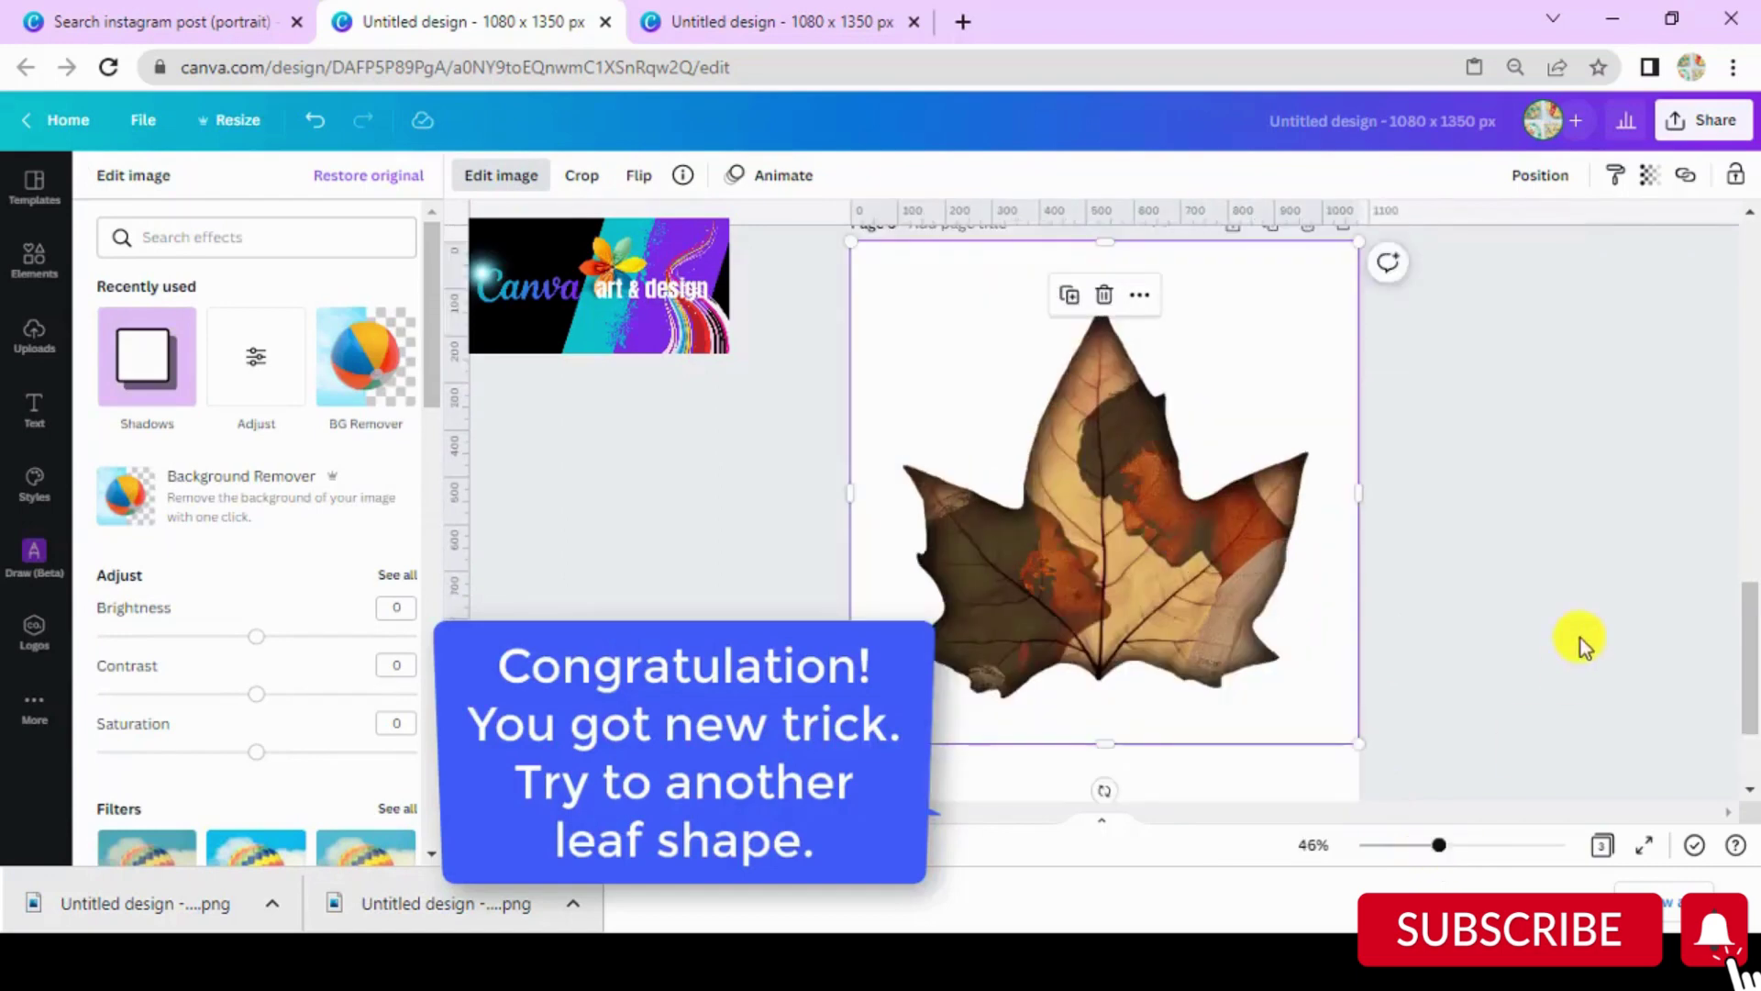